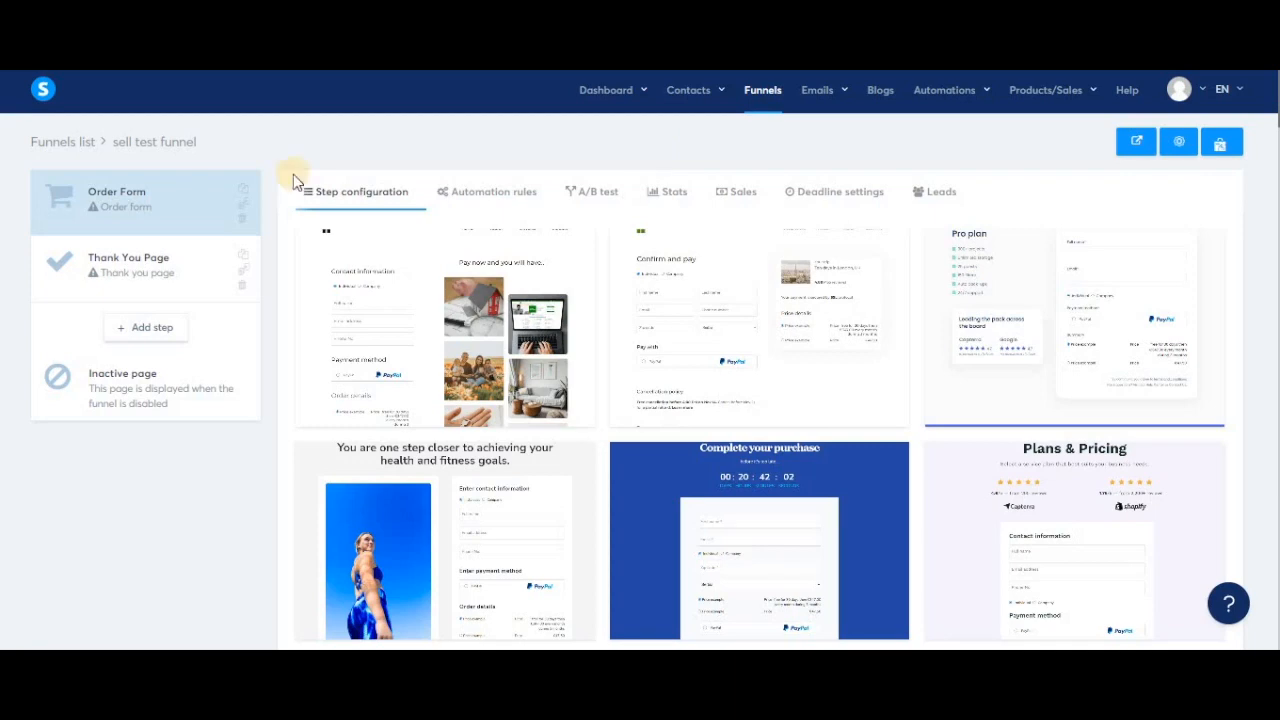
- Add a funnel step named "Sales page" with the sales page type and save it
click(142, 326)
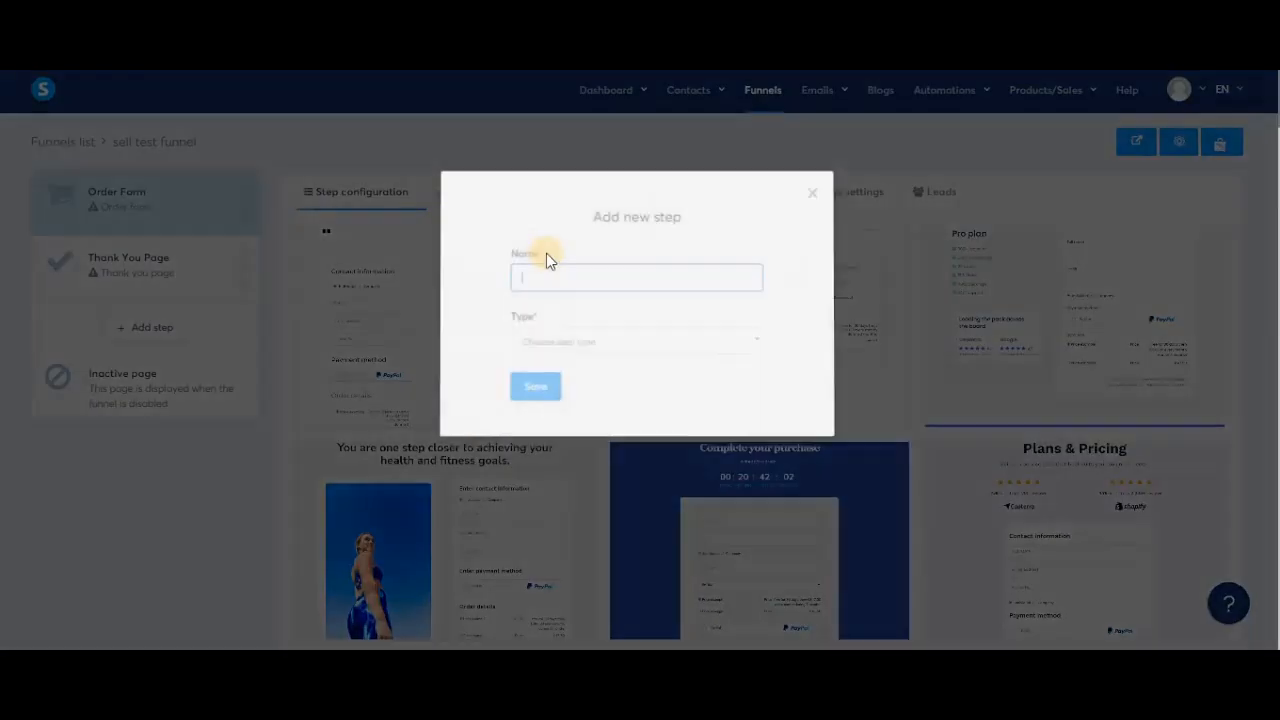
text(Sales page)
click(560, 346)
text(sal)
key(Return)
click(535, 389)
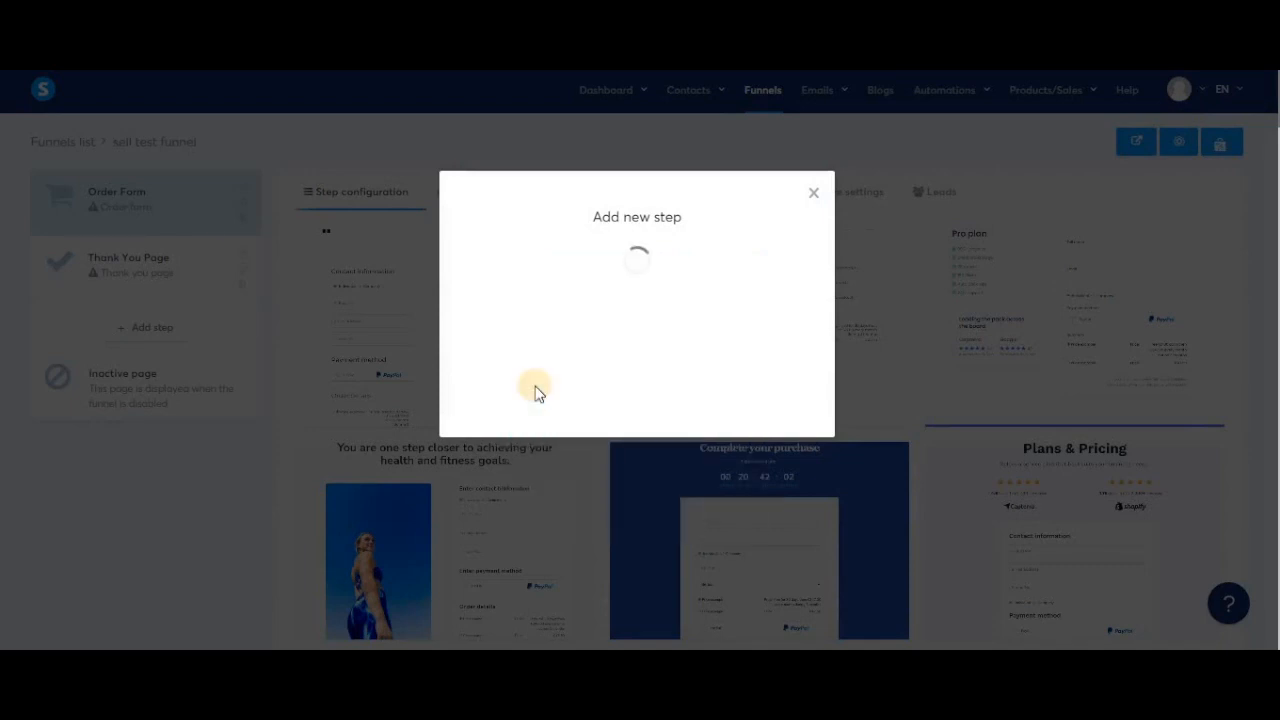
- Add two more funnel steps named "Upsell" and "Downsell", each with the matching step type
click(152, 393)
text(Upsell)
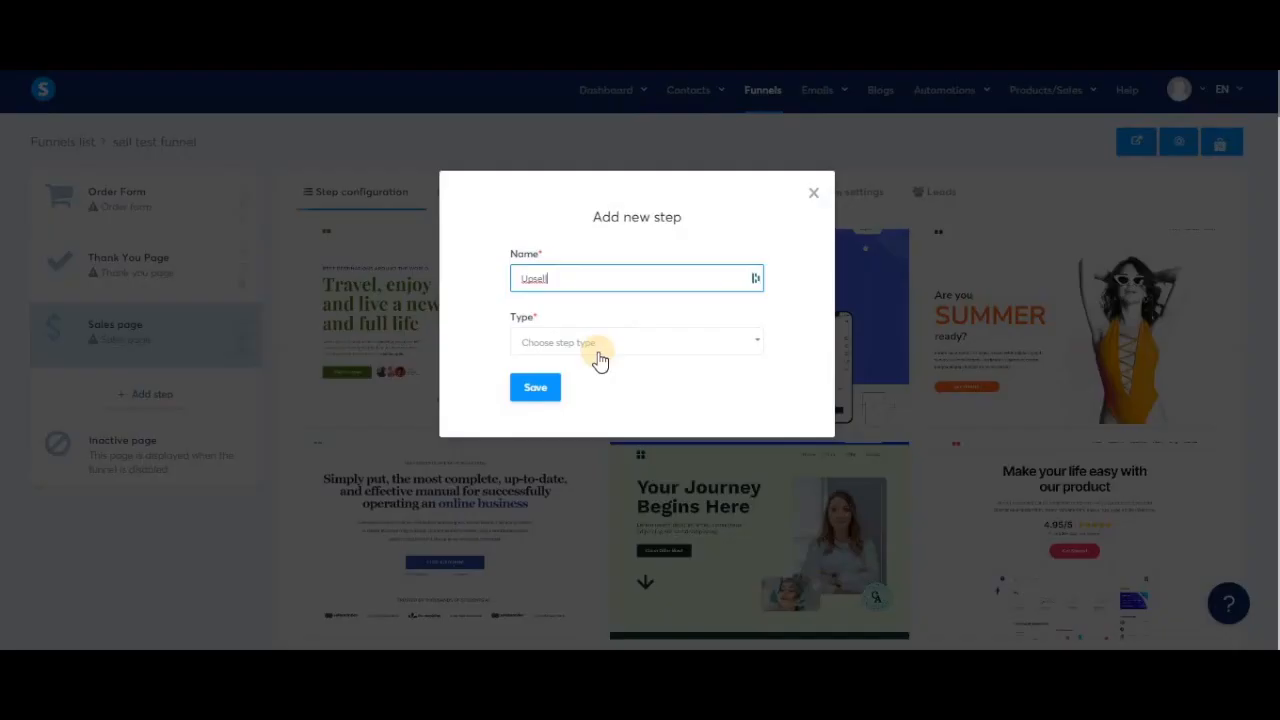
click(600, 345)
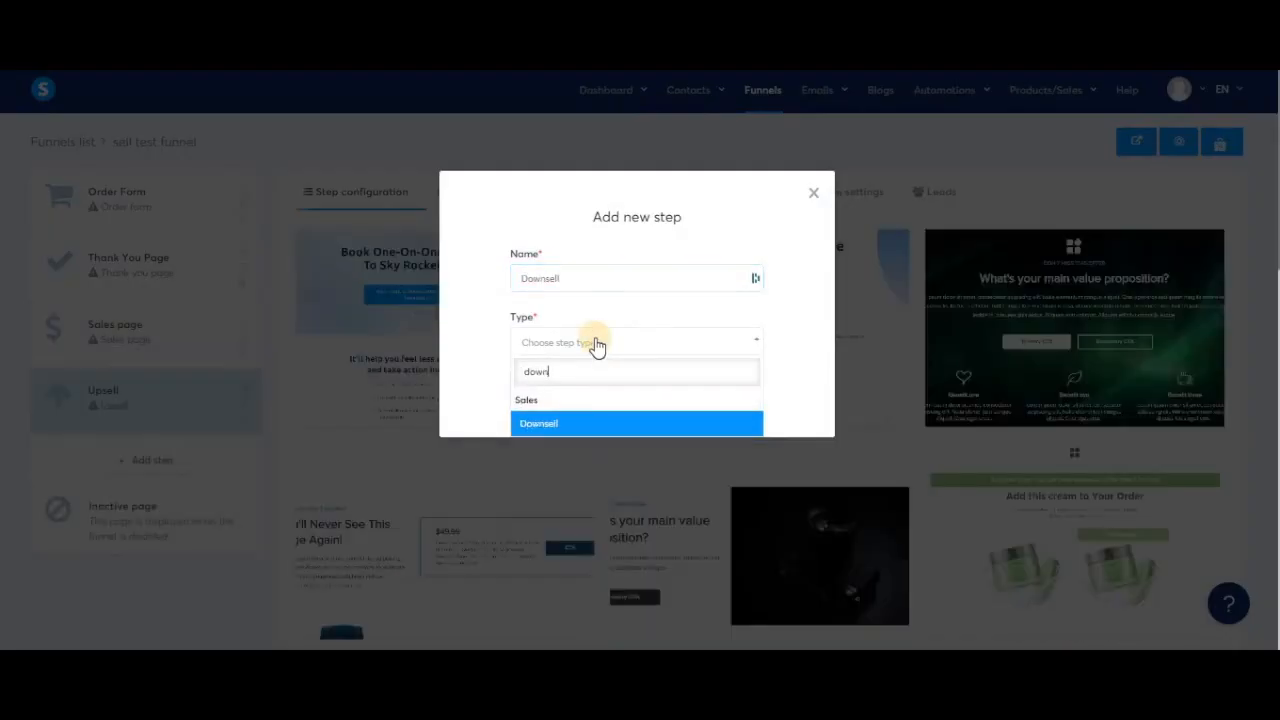
key(Return)
click(540, 390)
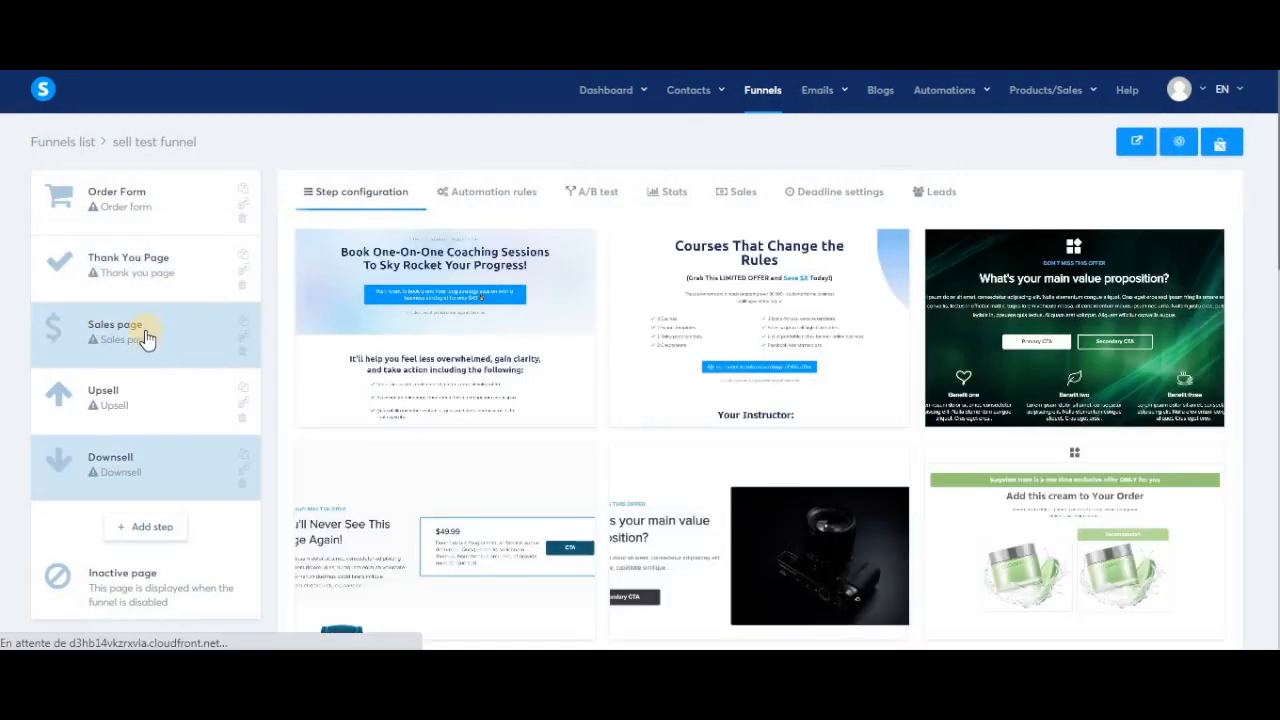
- Reorder the funnel so the Sales page comes first and the Thank You Page comes after the Downsell
drag(148, 336, 149, 201)
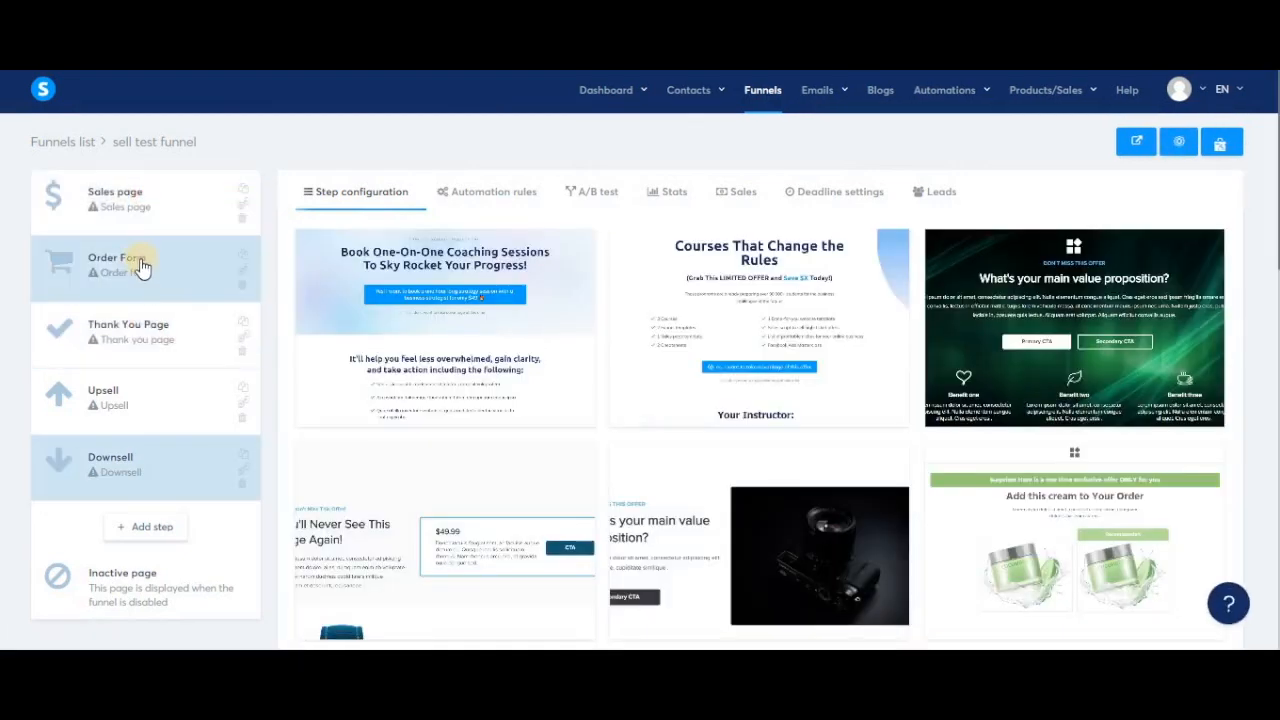
drag(150, 342, 148, 477)
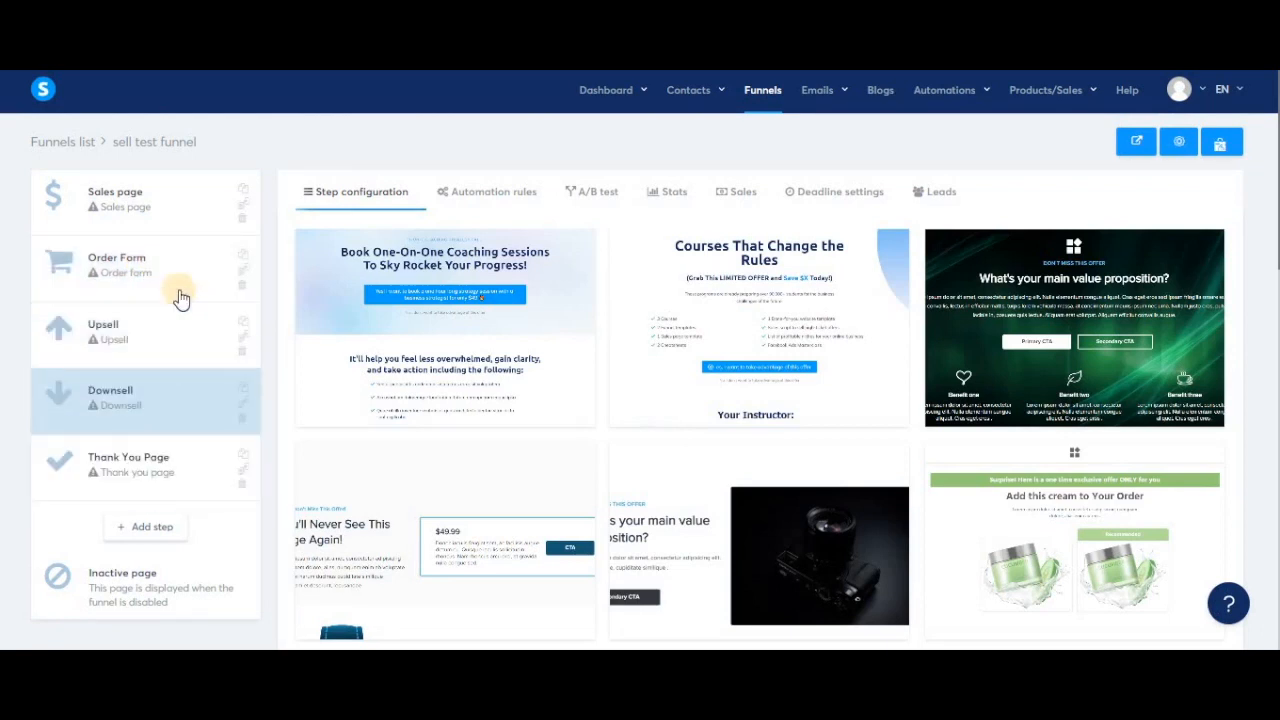
- Apply the "Travel, enjoy and live a new and full life" template to the Sales page and choose a template for the Order Form
click(148, 215)
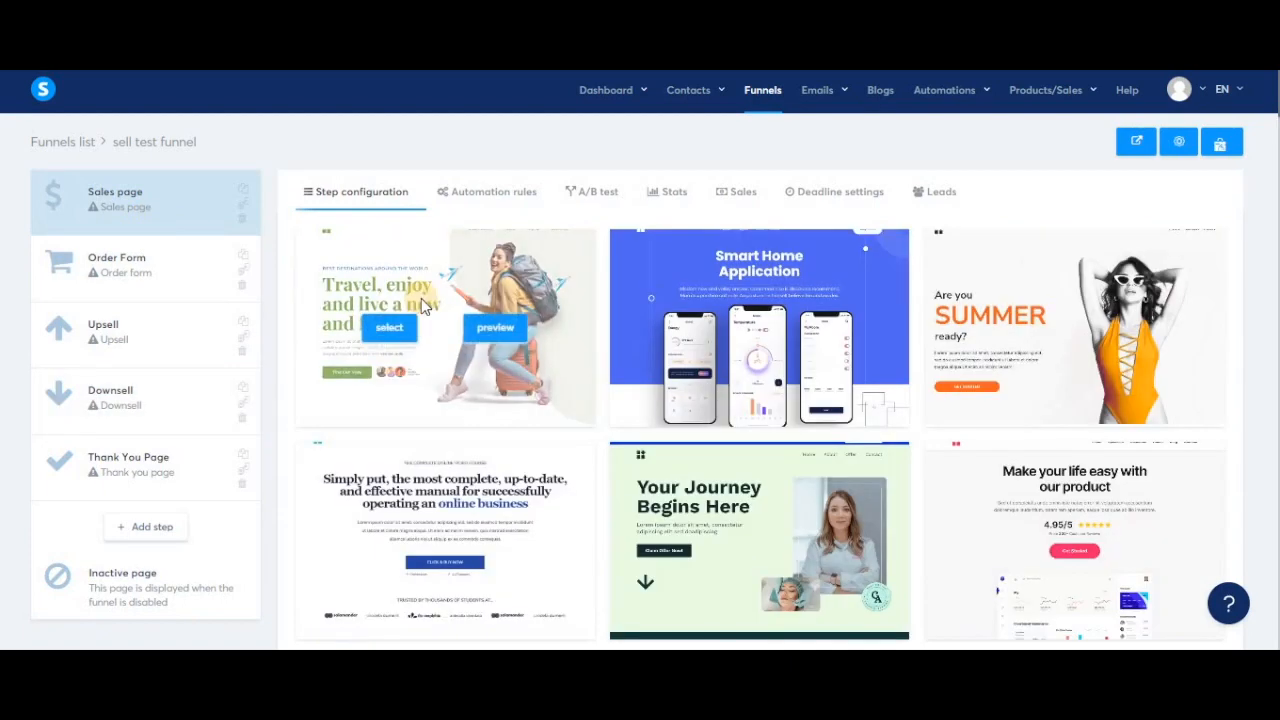
click(406, 328)
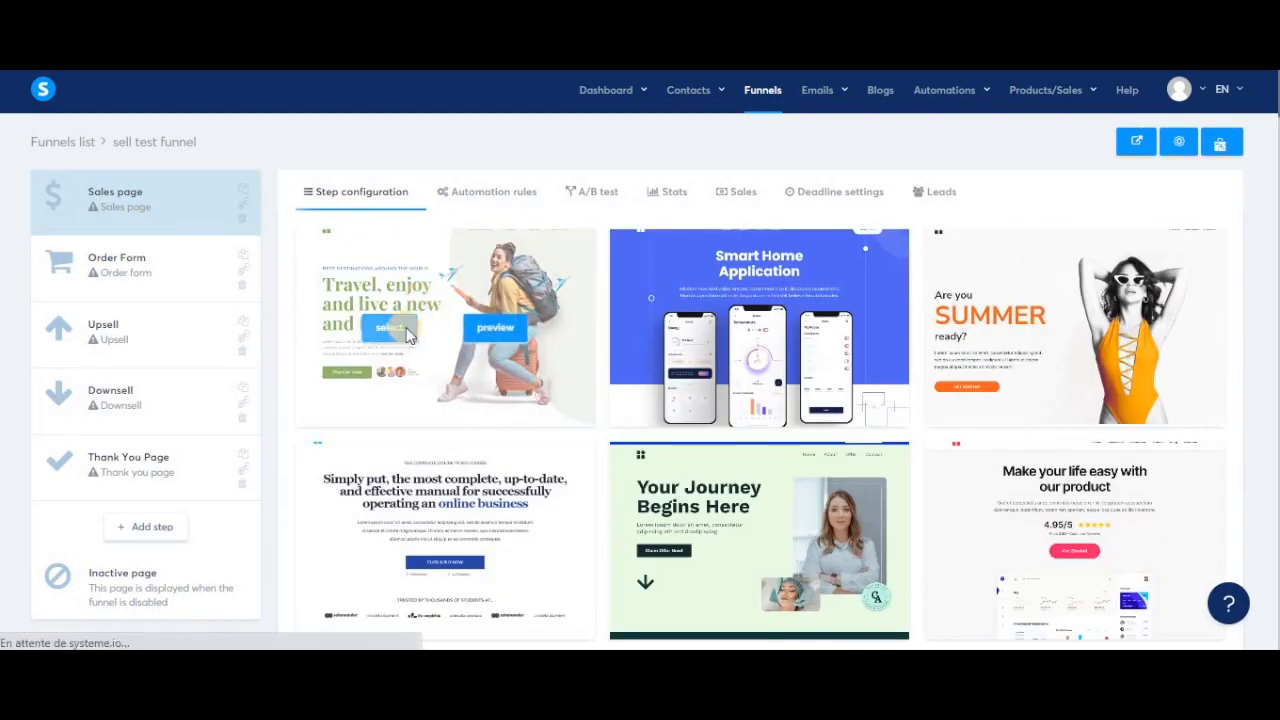
click(171, 267)
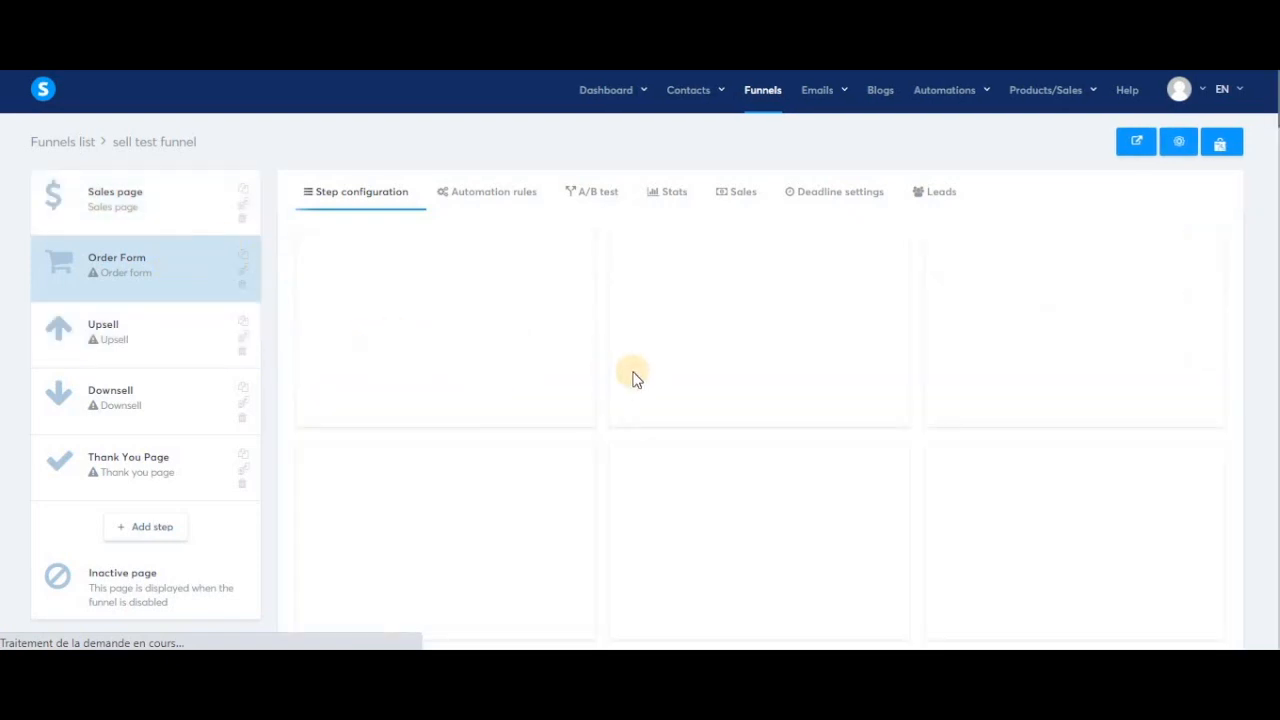
scroll(725, 489, down, 1)
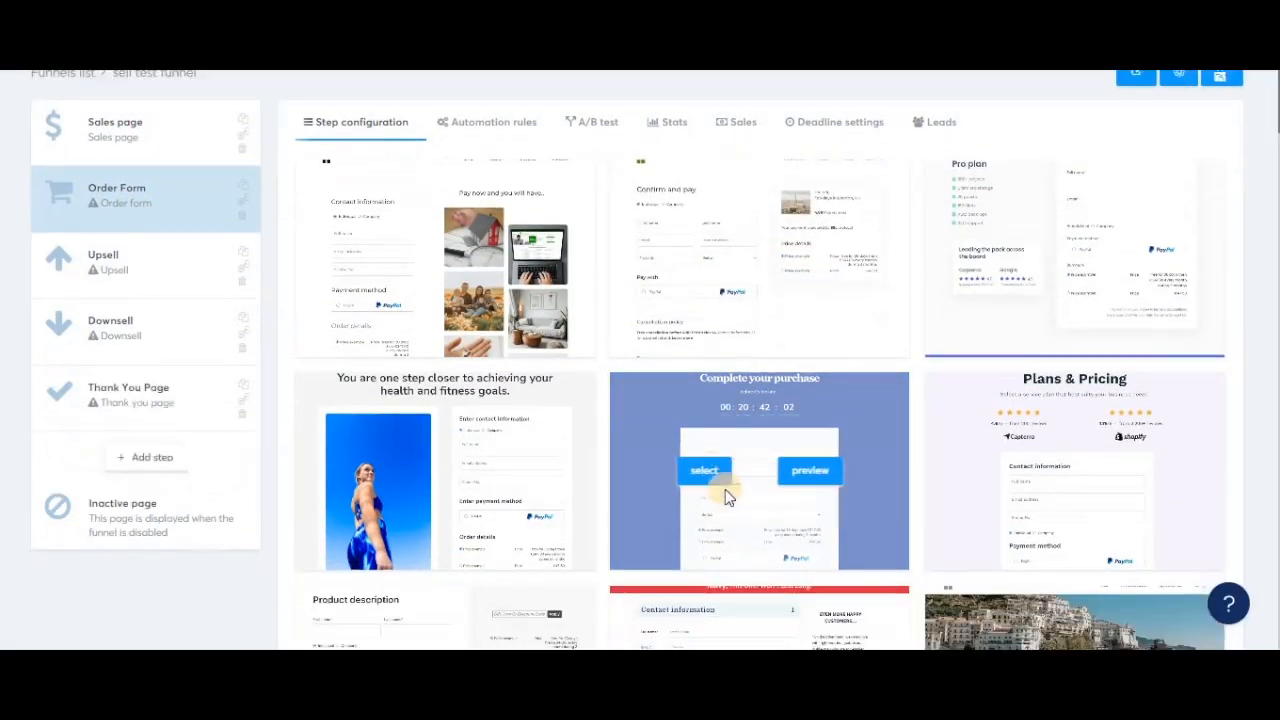
click(695, 440)
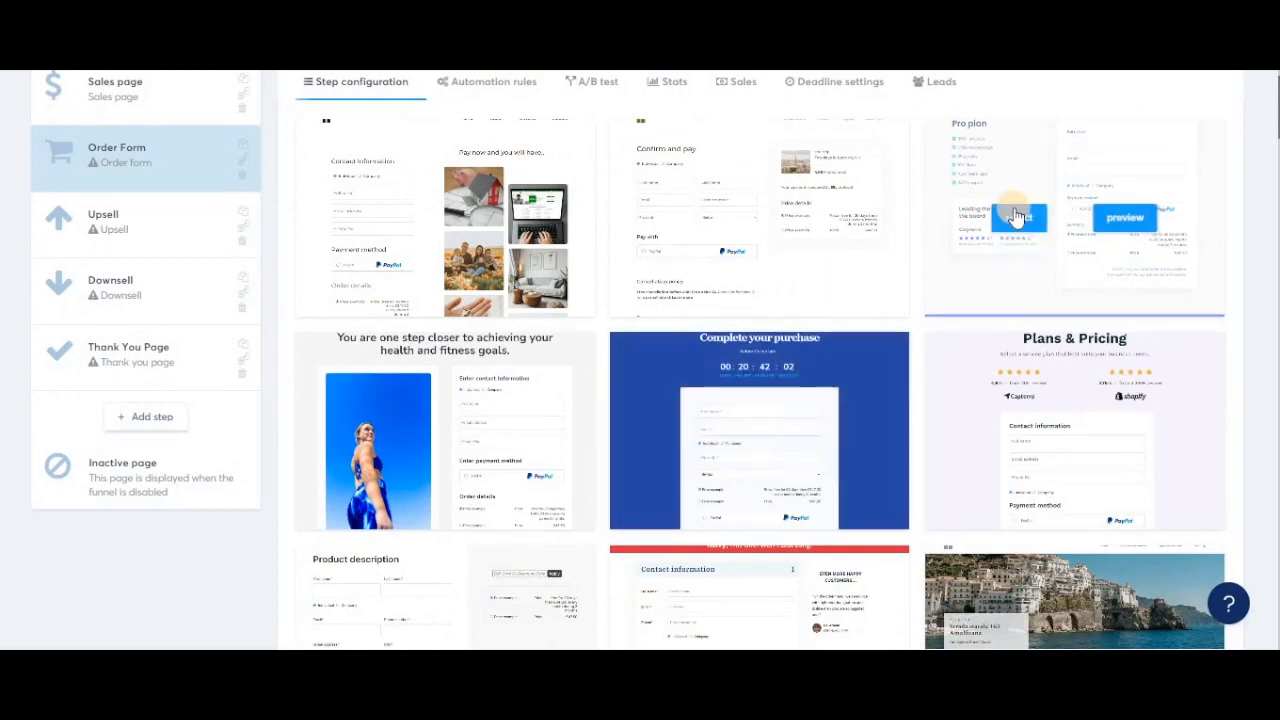
- Open the Sales page step's page editor in a new tab and view its live page
scroll(166, 201, up, 1)
click(166, 201)
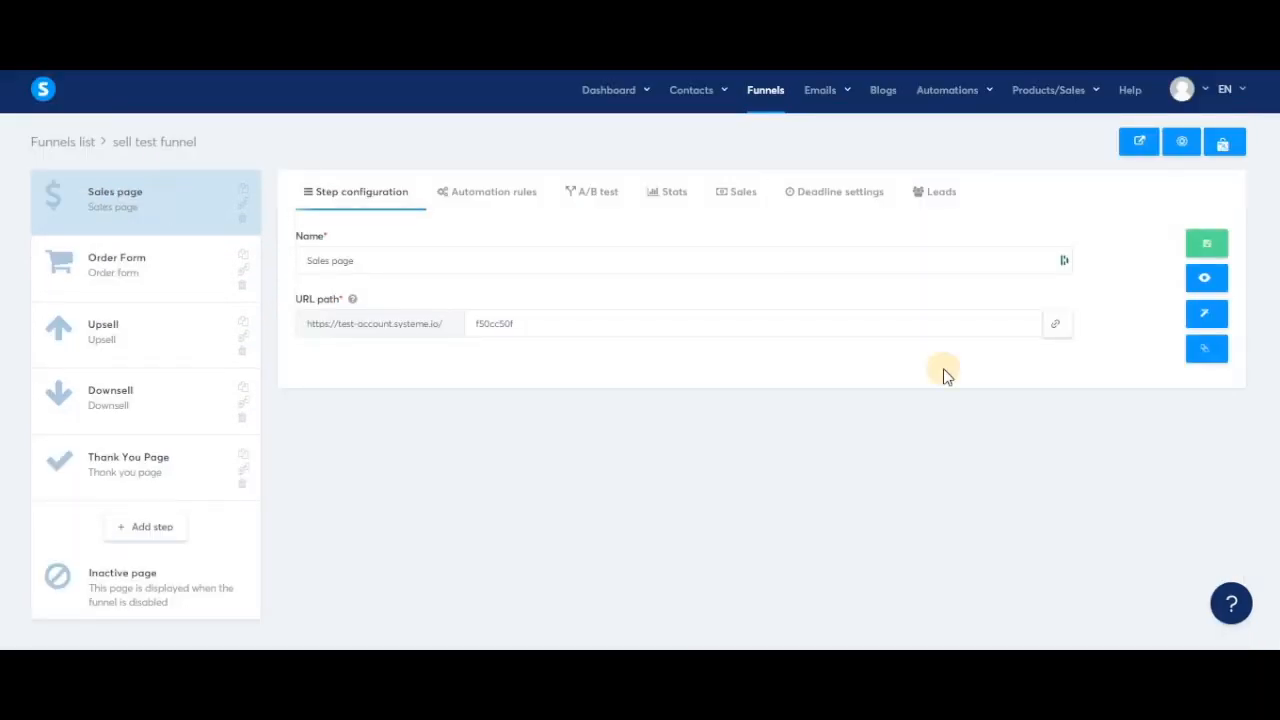
click(1208, 318)
right_click(1208, 318)
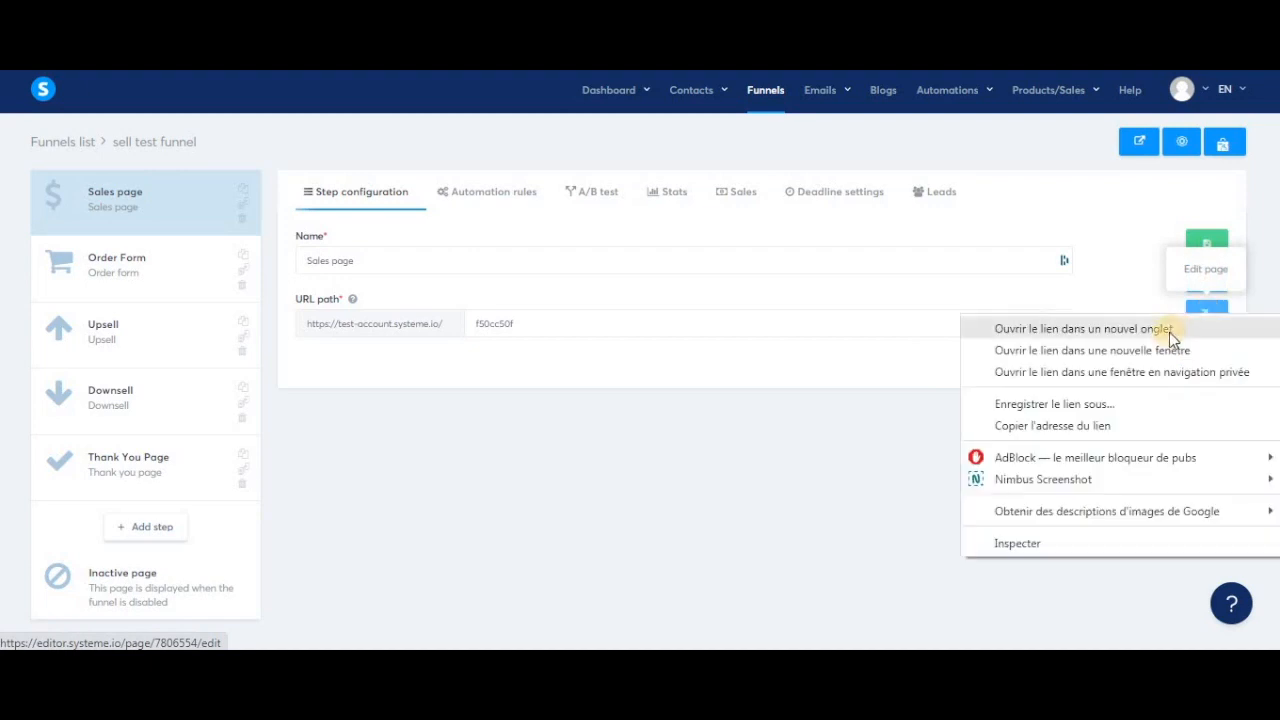
click(1169, 332)
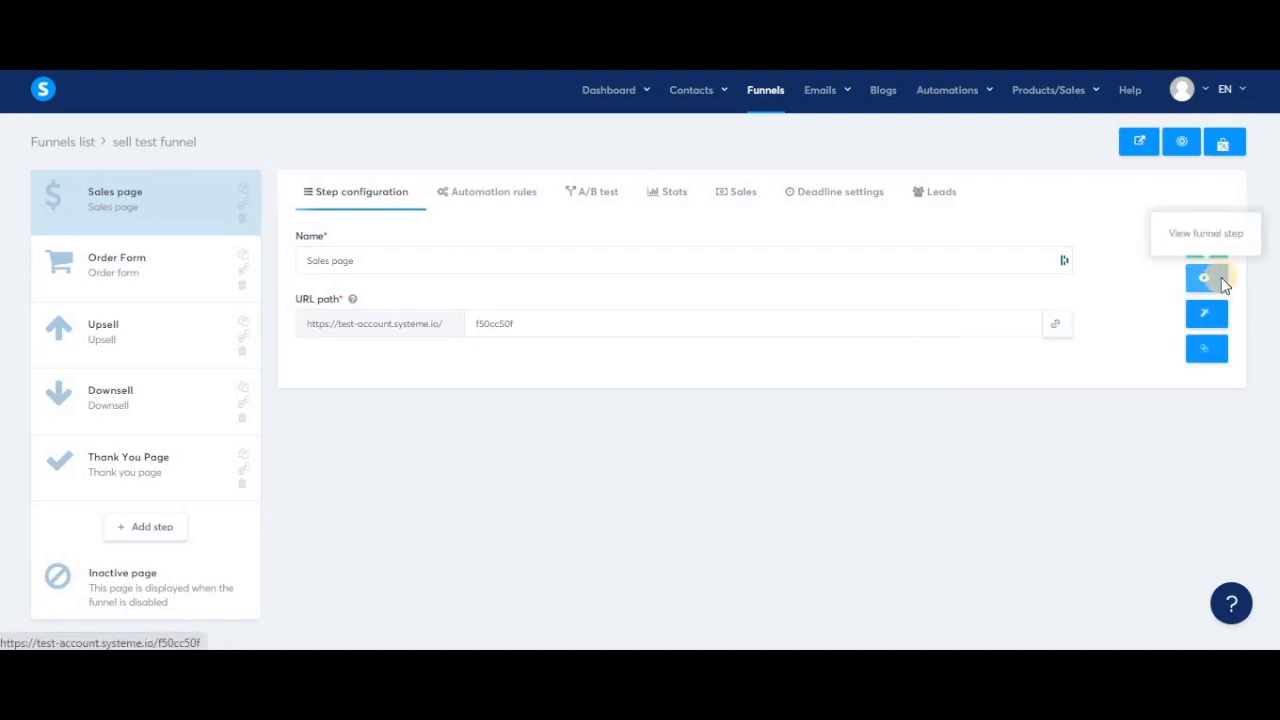
click(1223, 285)
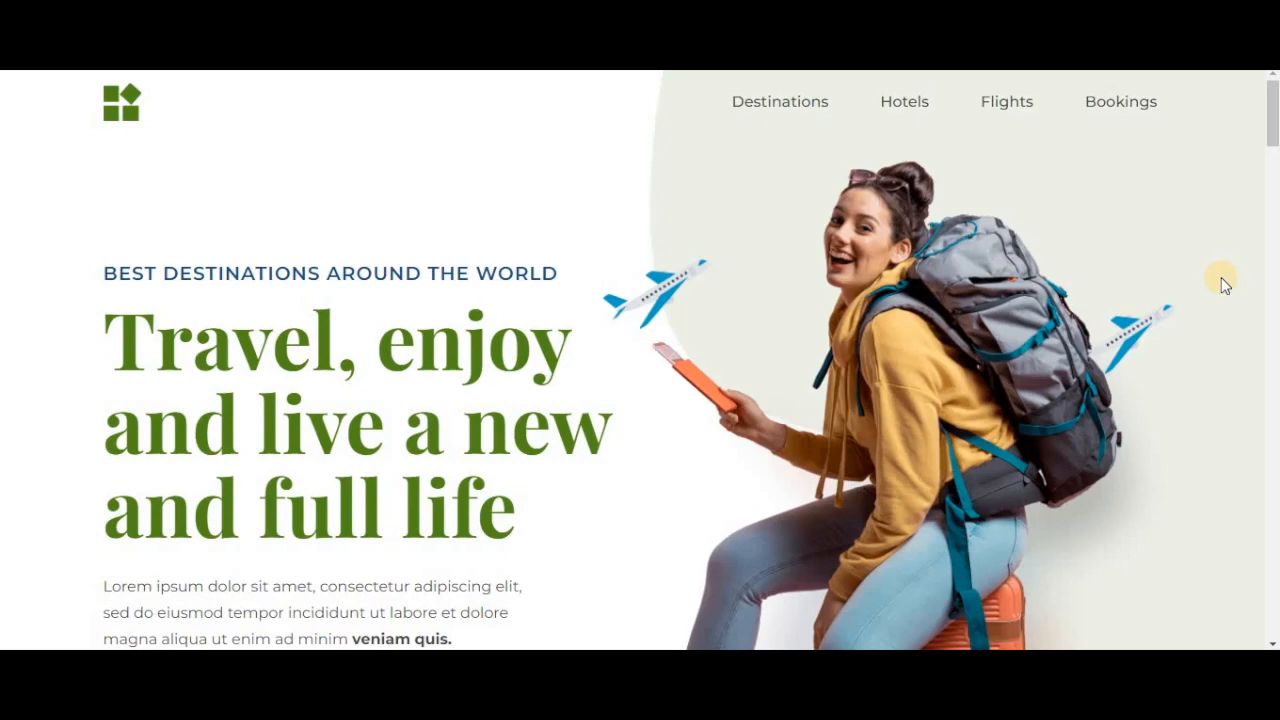
- Examine the live sales page's sections, from the hero through services and top destinations to the booking steps
scroll(876, 366, down, 5)
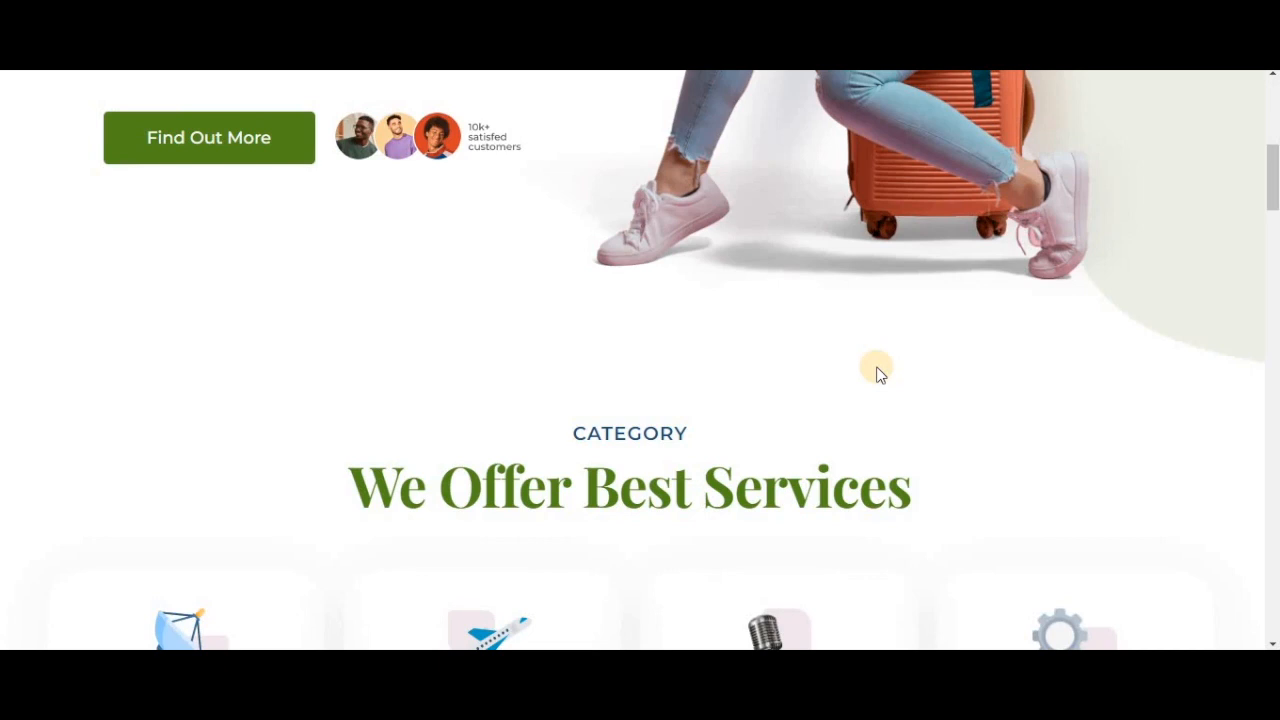
scroll(876, 372, down, 6)
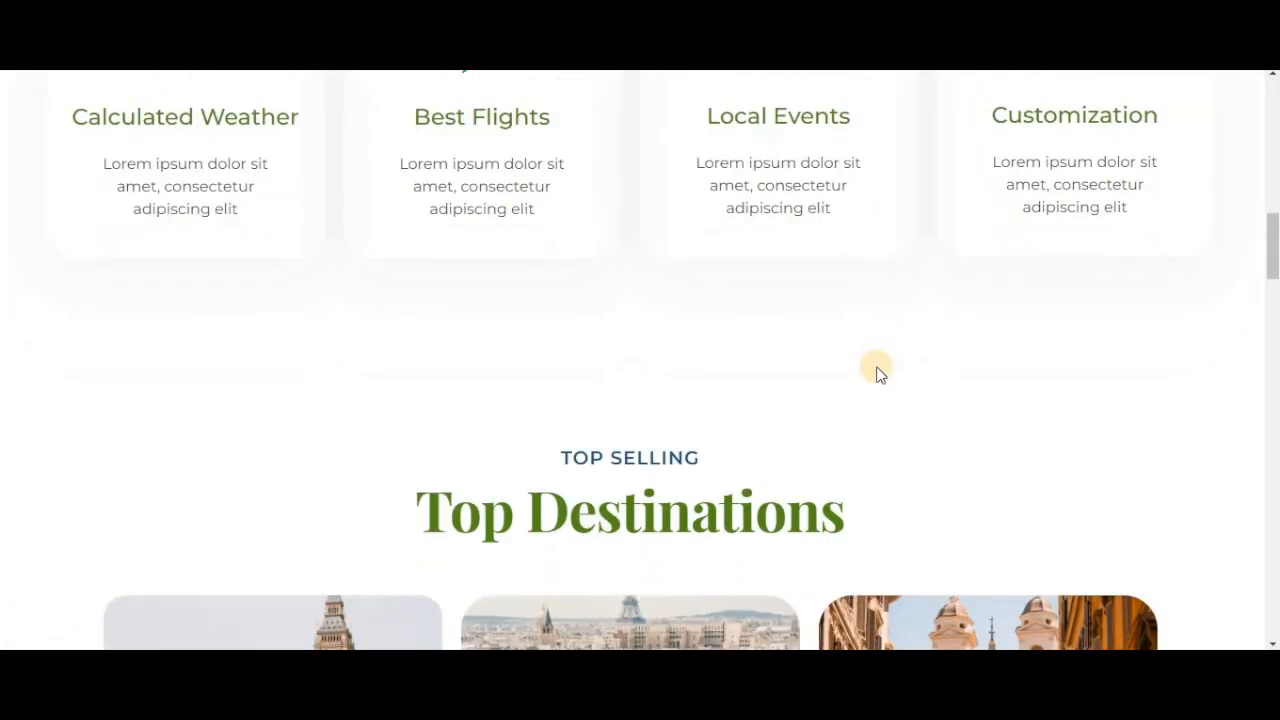
scroll(876, 372, down, 3)
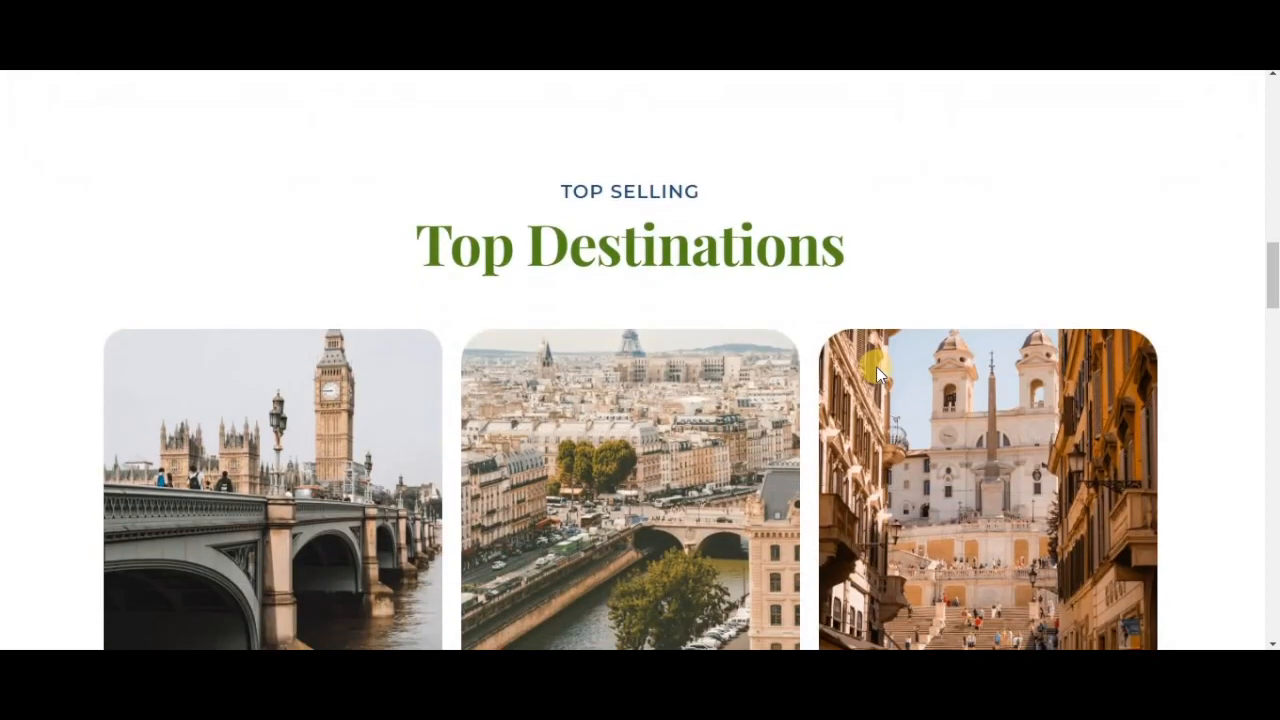
scroll(876, 372, down, 3)
scroll(797, 423, down, 3)
scroll(797, 425, down, 4)
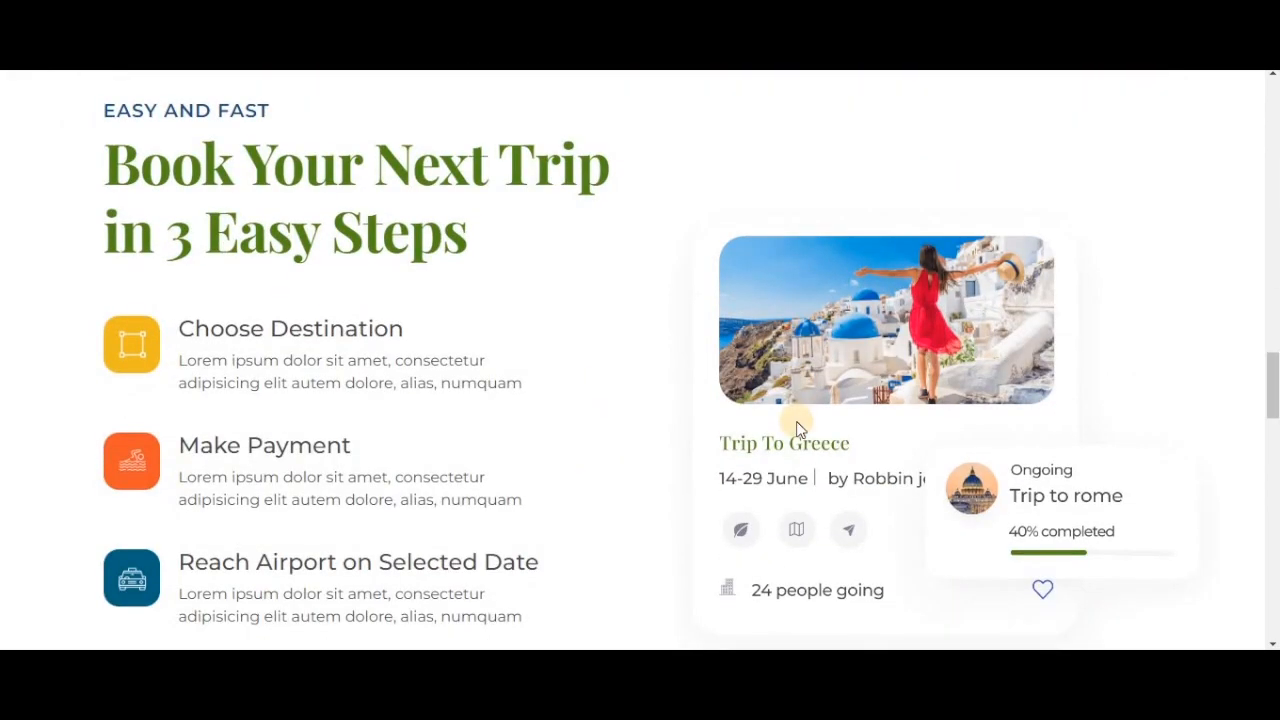
key(Home)
scroll(661, 458, down, 3)
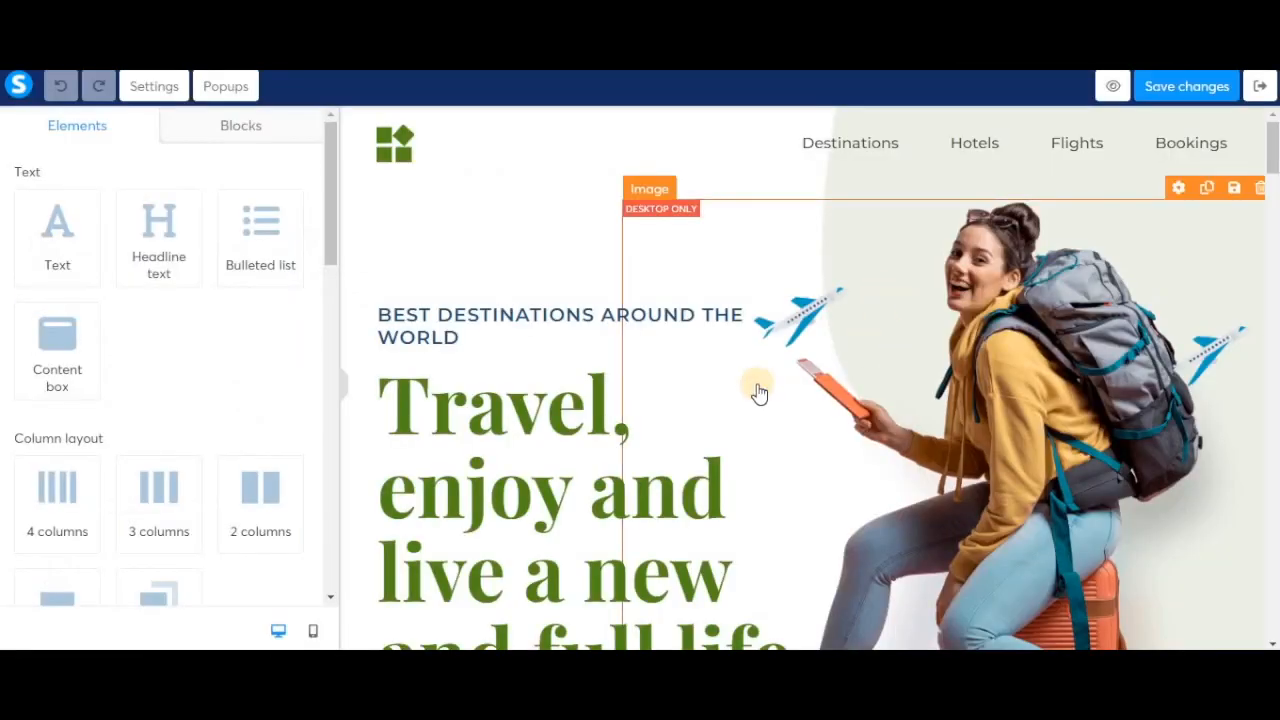
- Save the sales page with the "Find Out More" button's action on Next step URL and test the button on the live page
scroll(760, 392, down, 3)
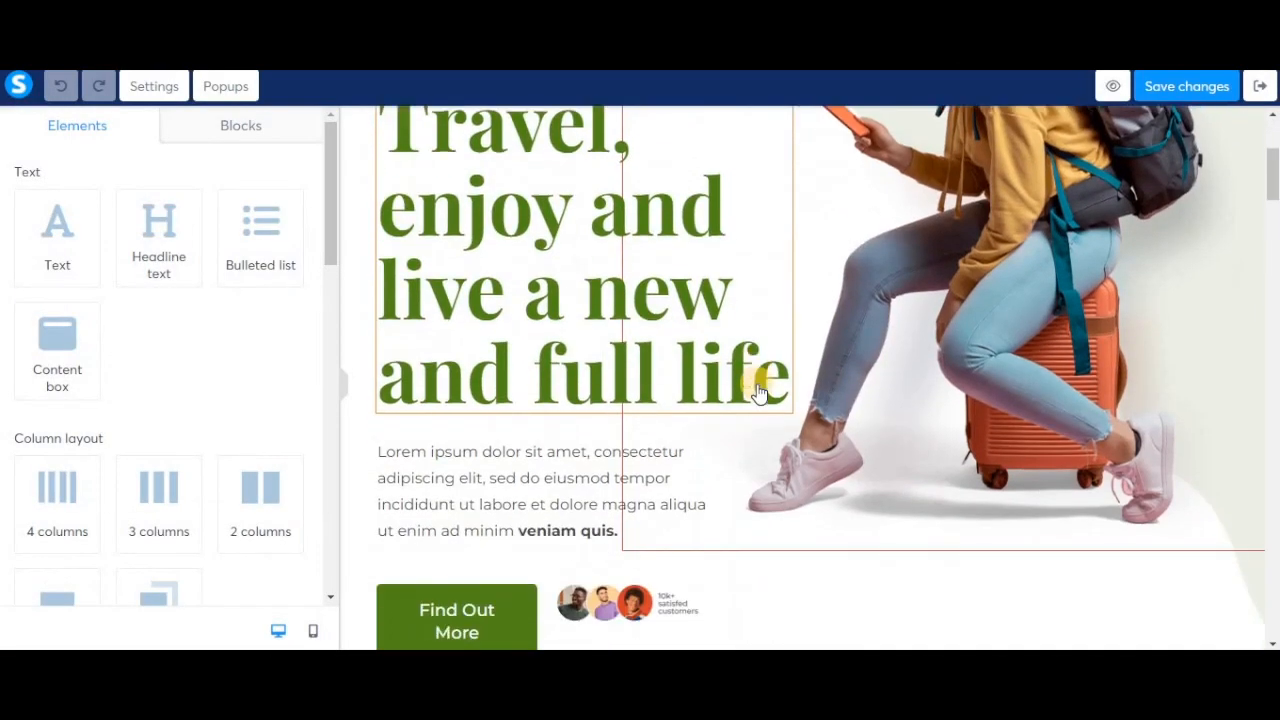
click(470, 546)
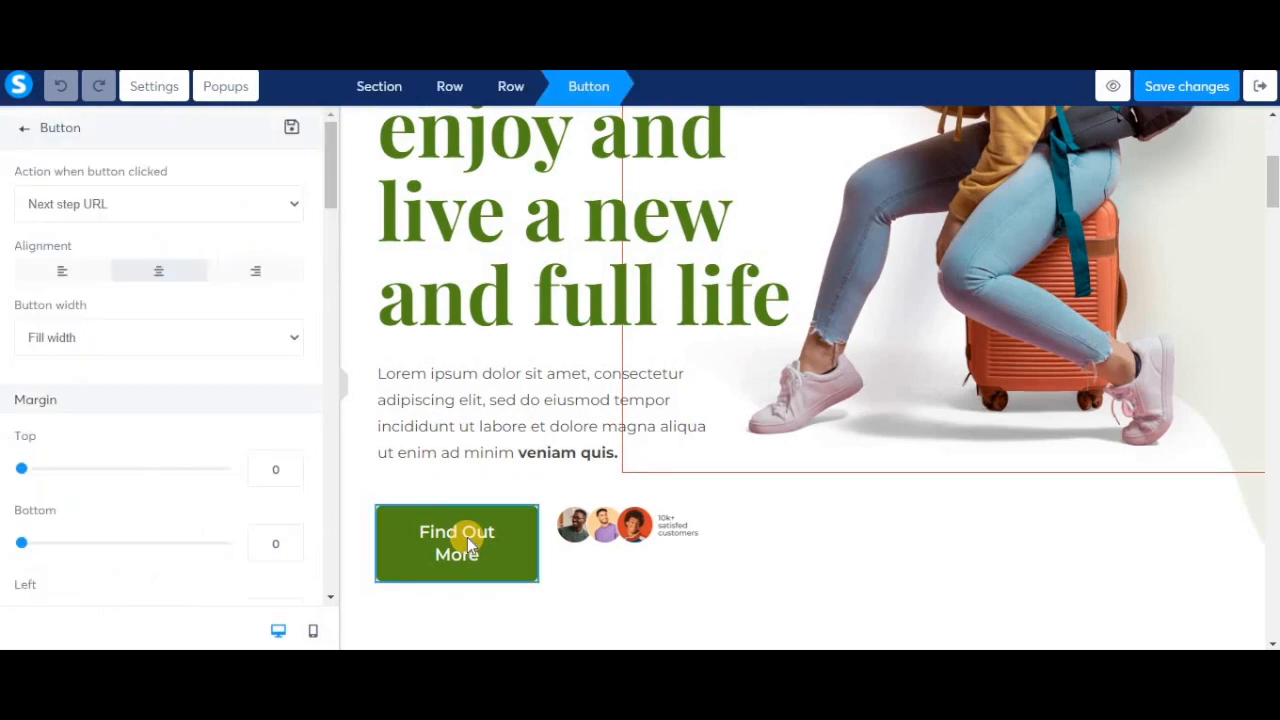
click(241, 210)
click(241, 210)
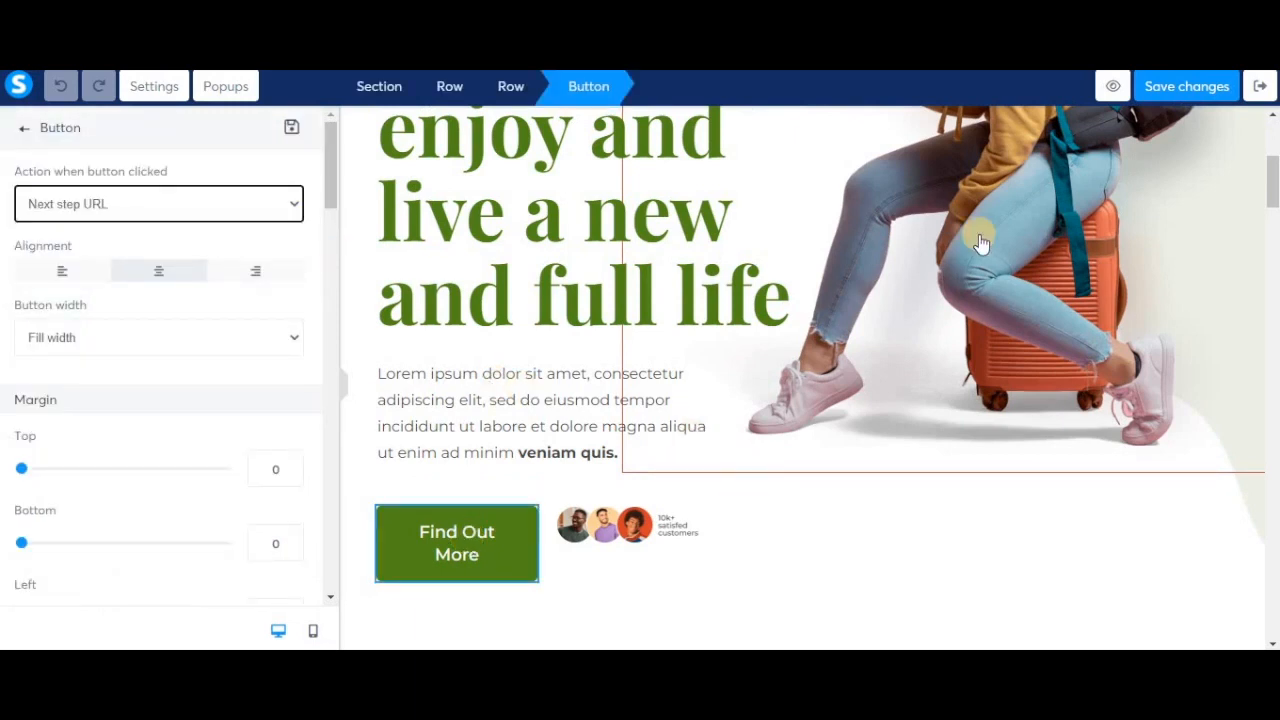
click(1205, 87)
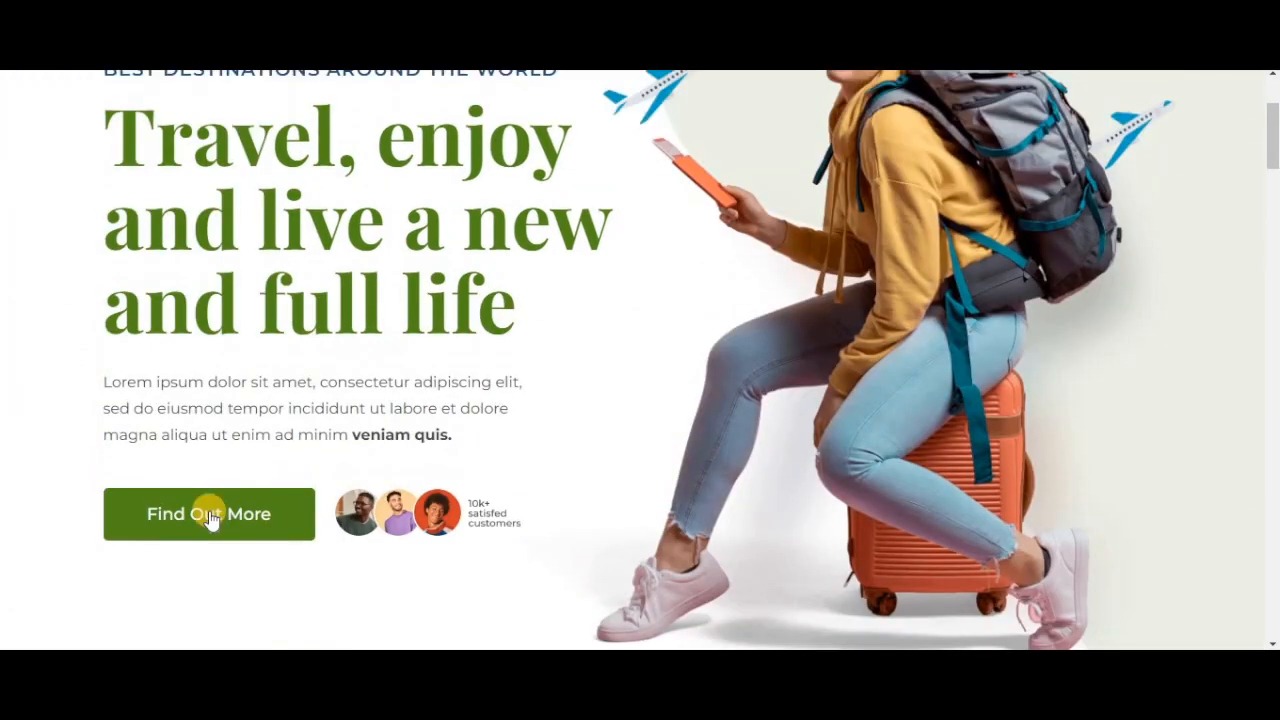
click(209, 516)
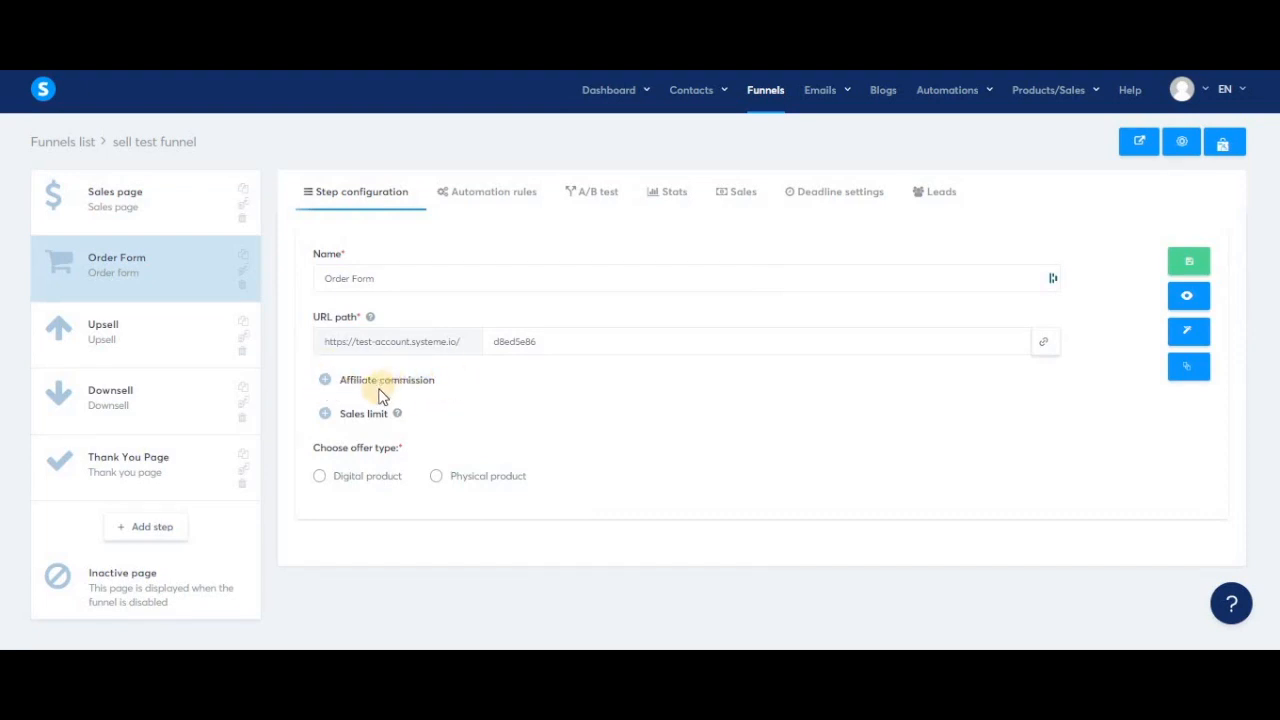
- Enable the affiliate commission on the Order Form step and set it to 20%
drag(440, 385, 329, 377)
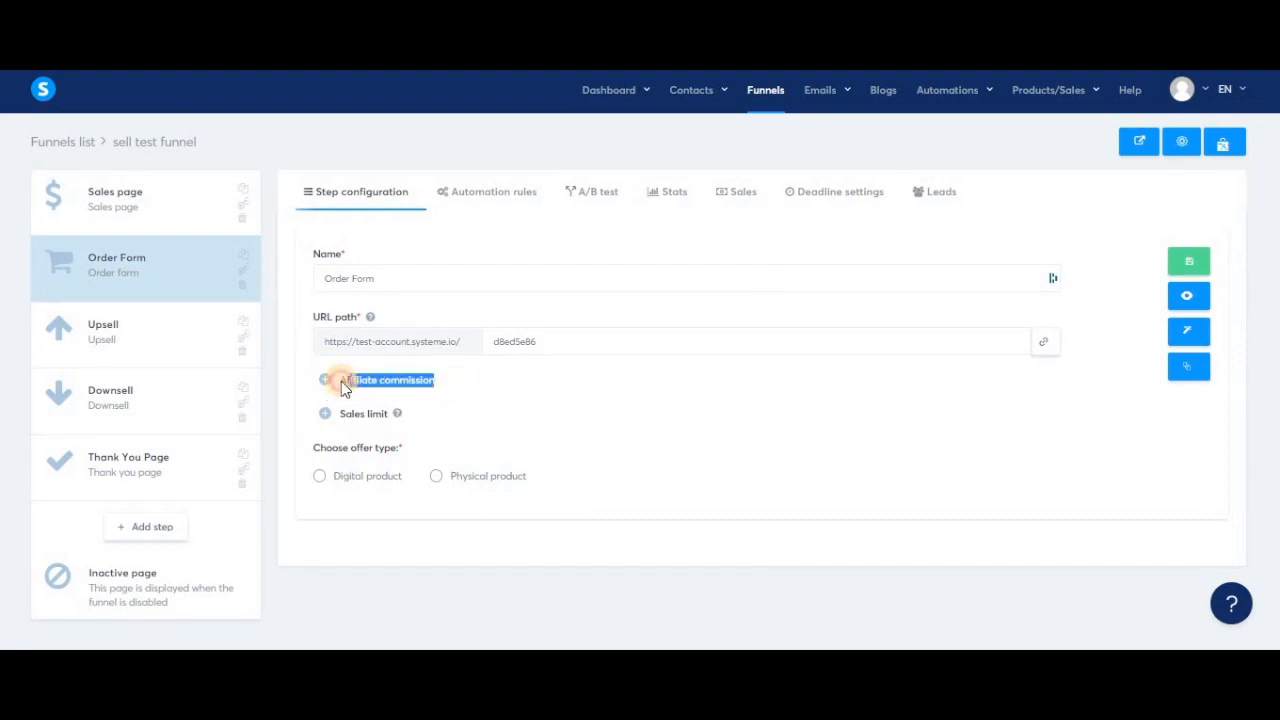
click(324, 380)
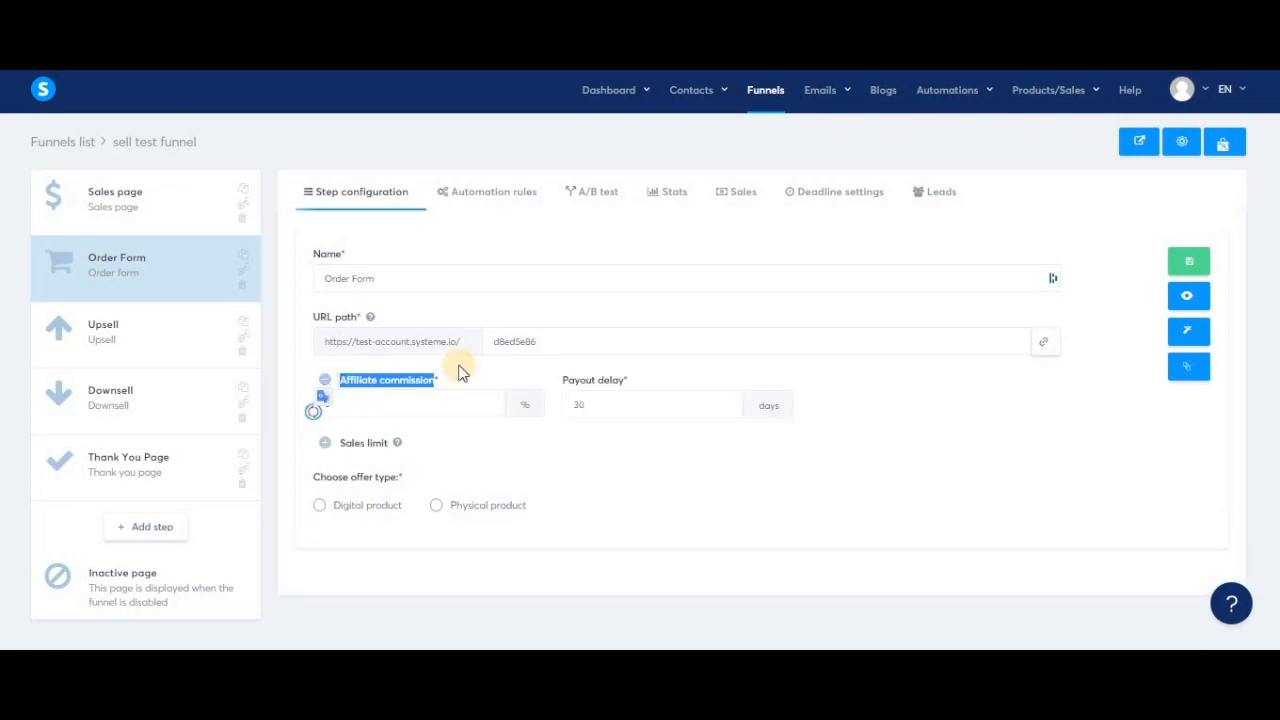
click(459, 366)
click(323, 403)
text(20)
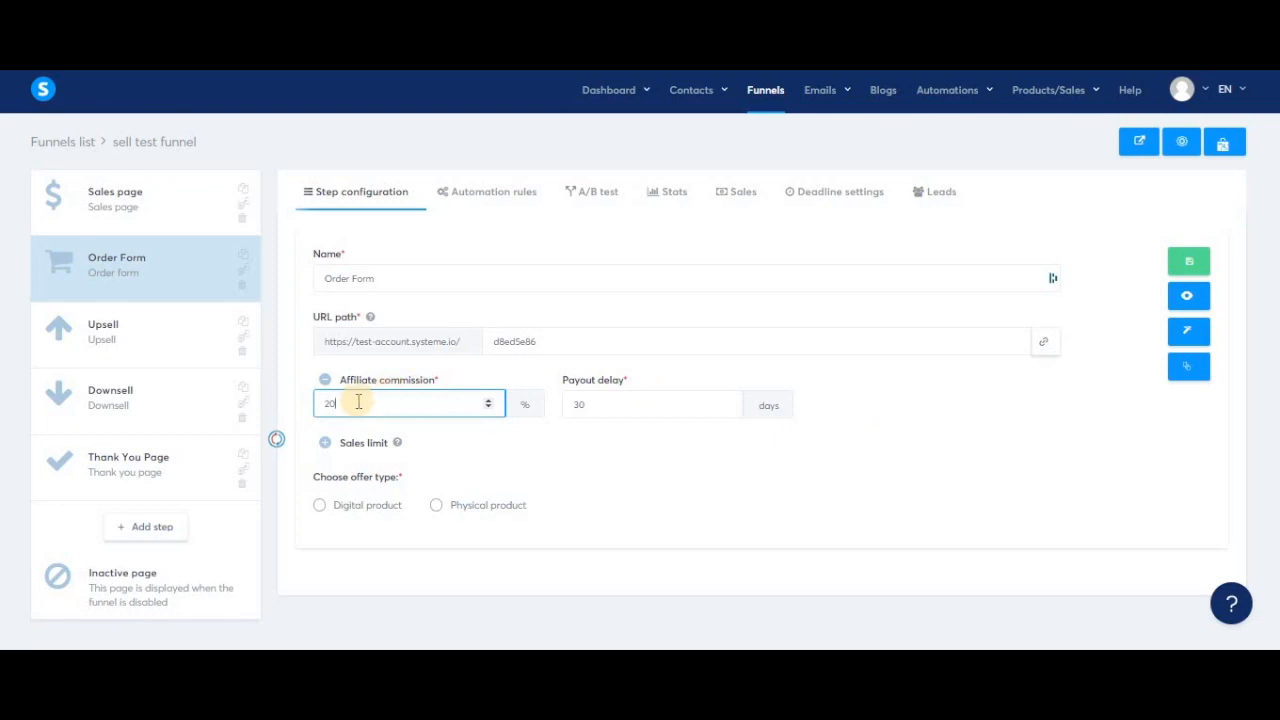
drag(317, 403, 398, 412)
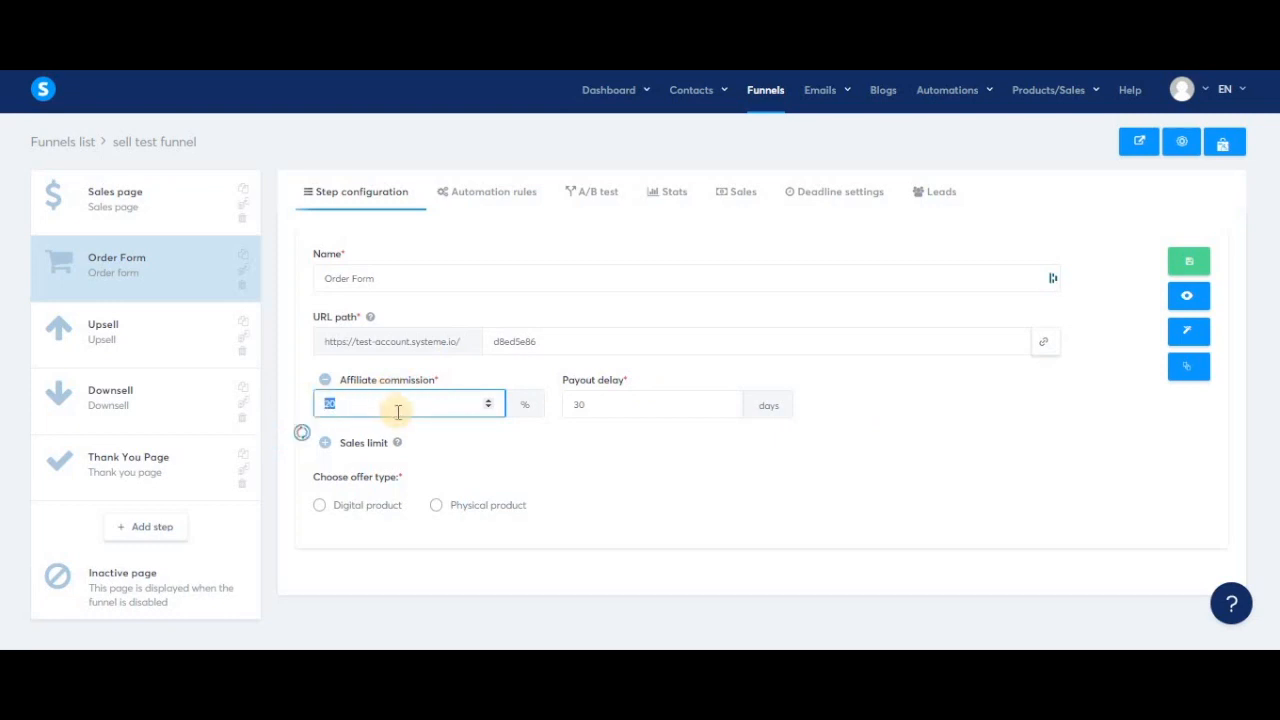
click(905, 398)
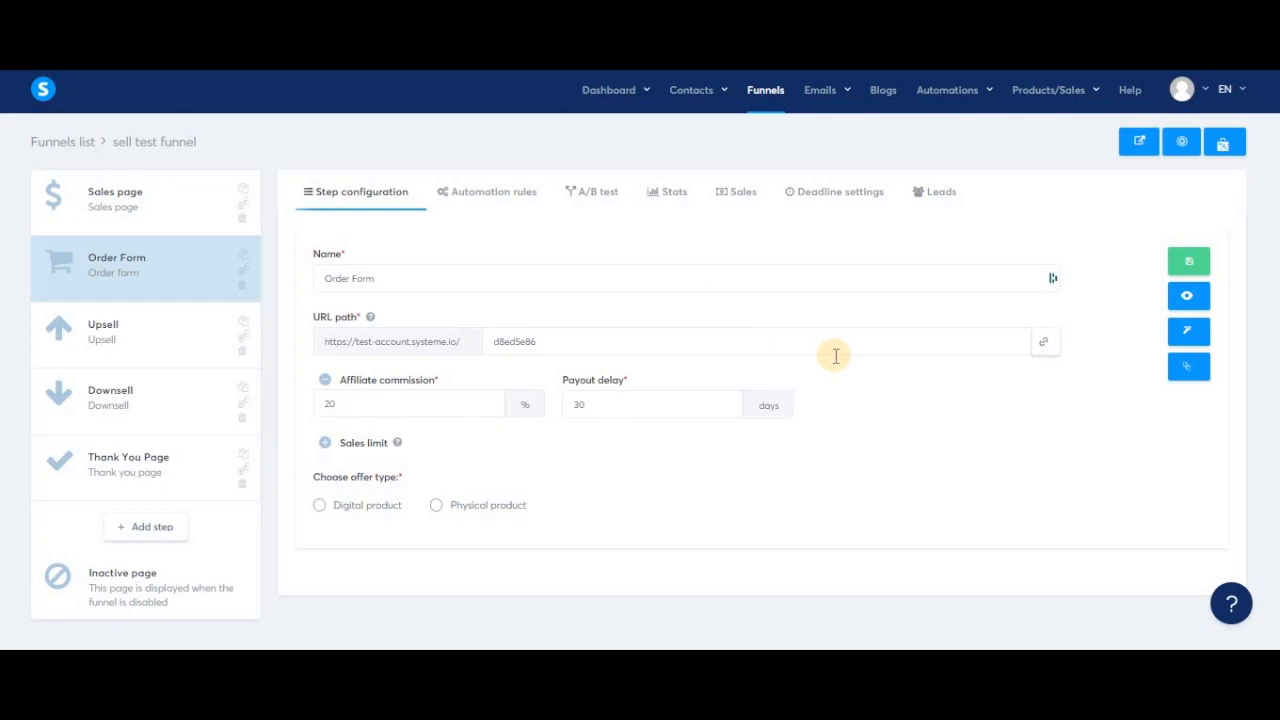
- Enable a sales limit of 10 on the Order Form and open the choice of redirect funnel step
click(325, 442)
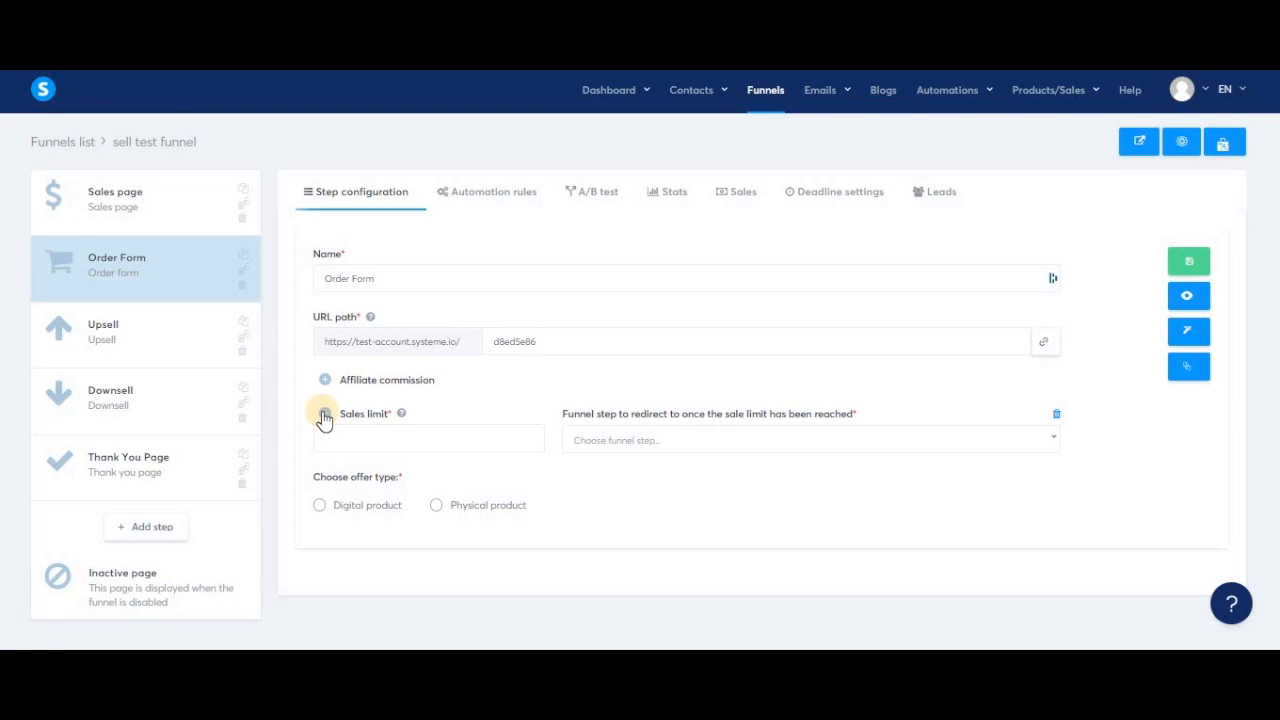
click(395, 432)
text(10)
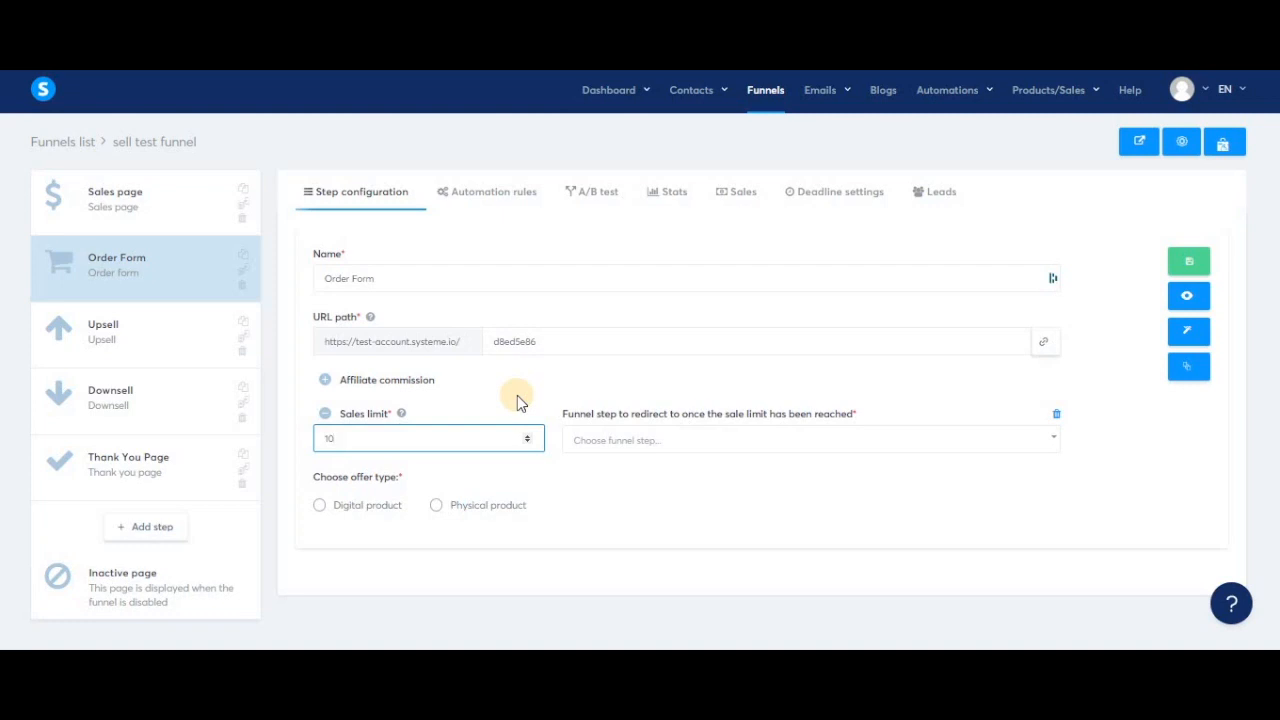
click(727, 442)
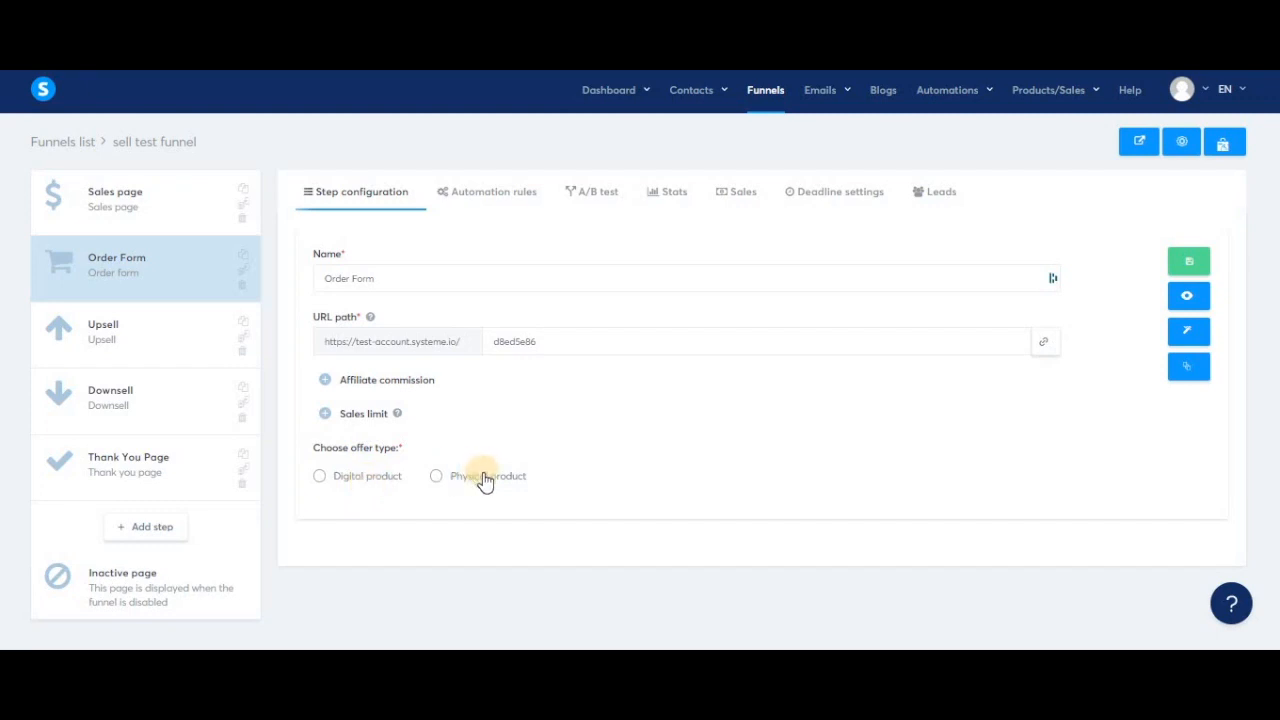
- Set the Order Form's offer type to Digital product
click(363, 478)
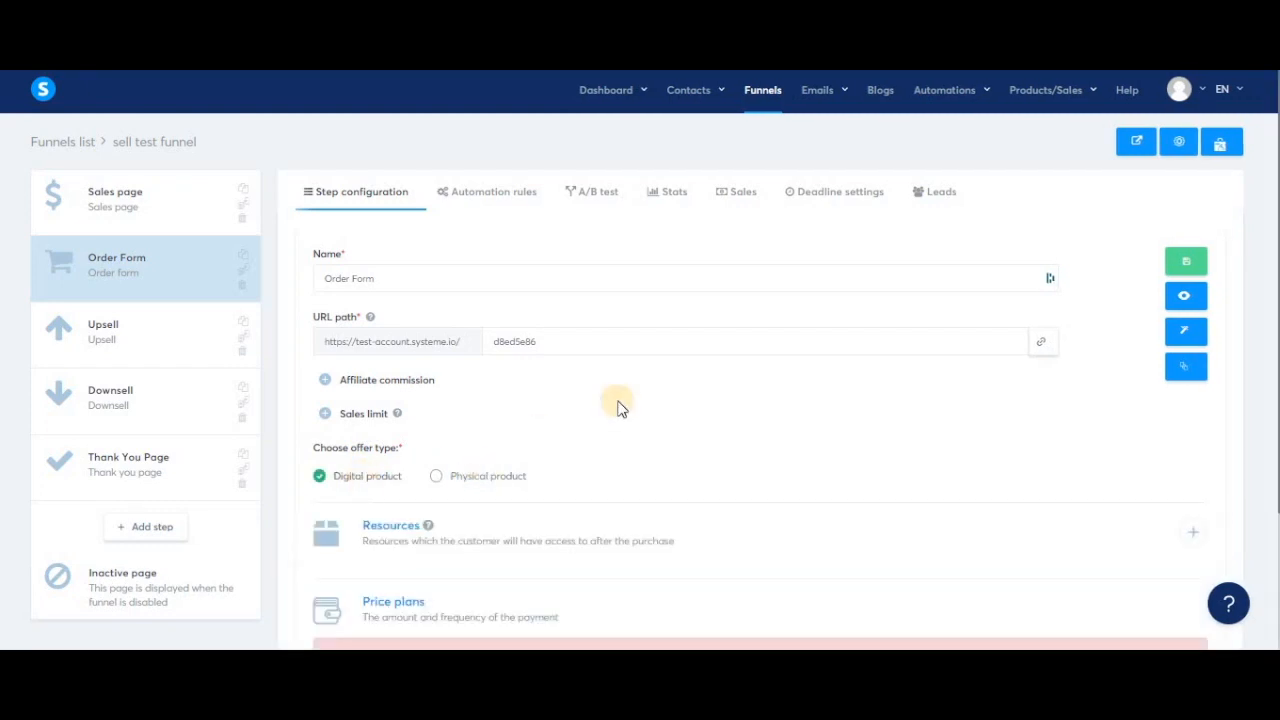
- Add a resource of type Course to the Order Form and choose the course named "course"
scroll(696, 436, down, 1)
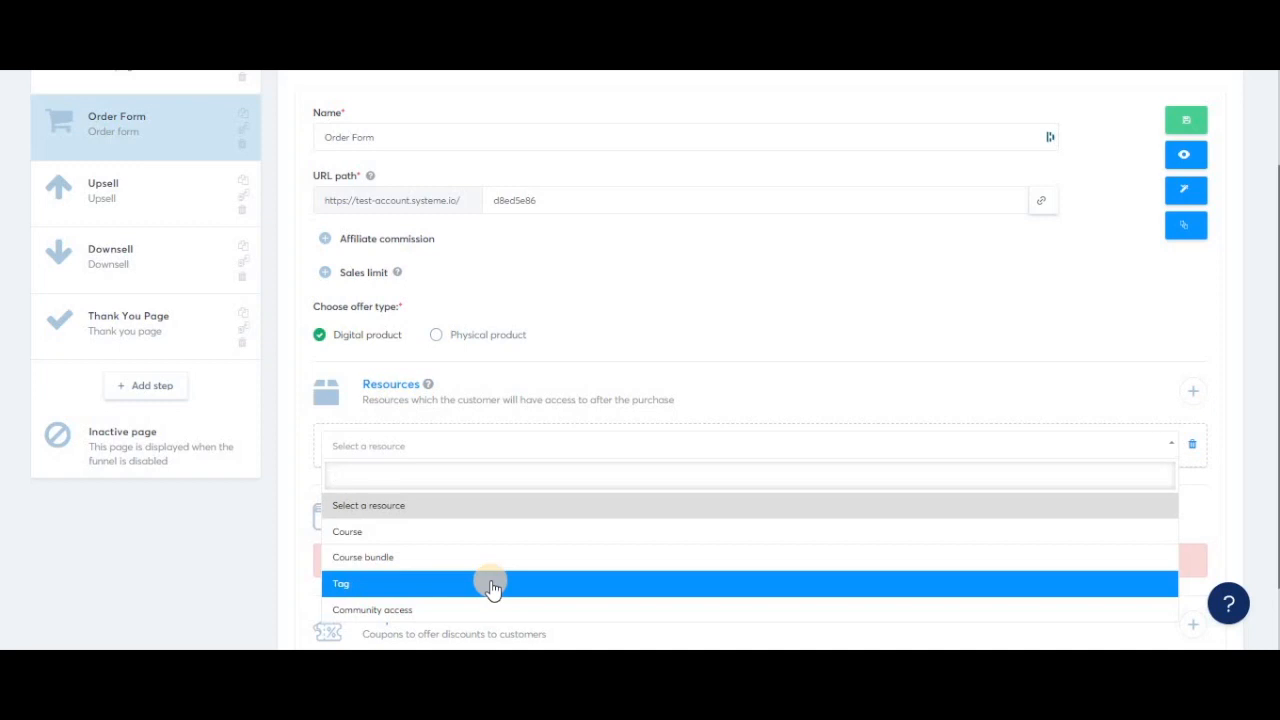
click(417, 531)
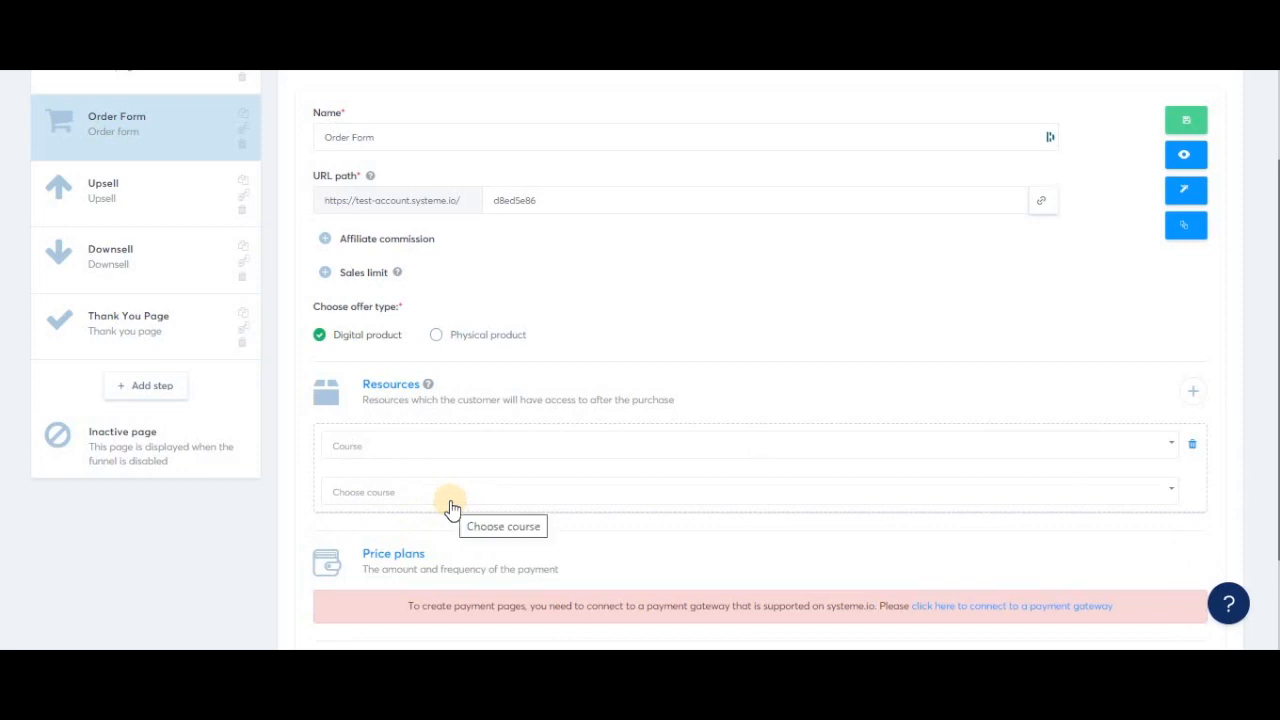
click(451, 505)
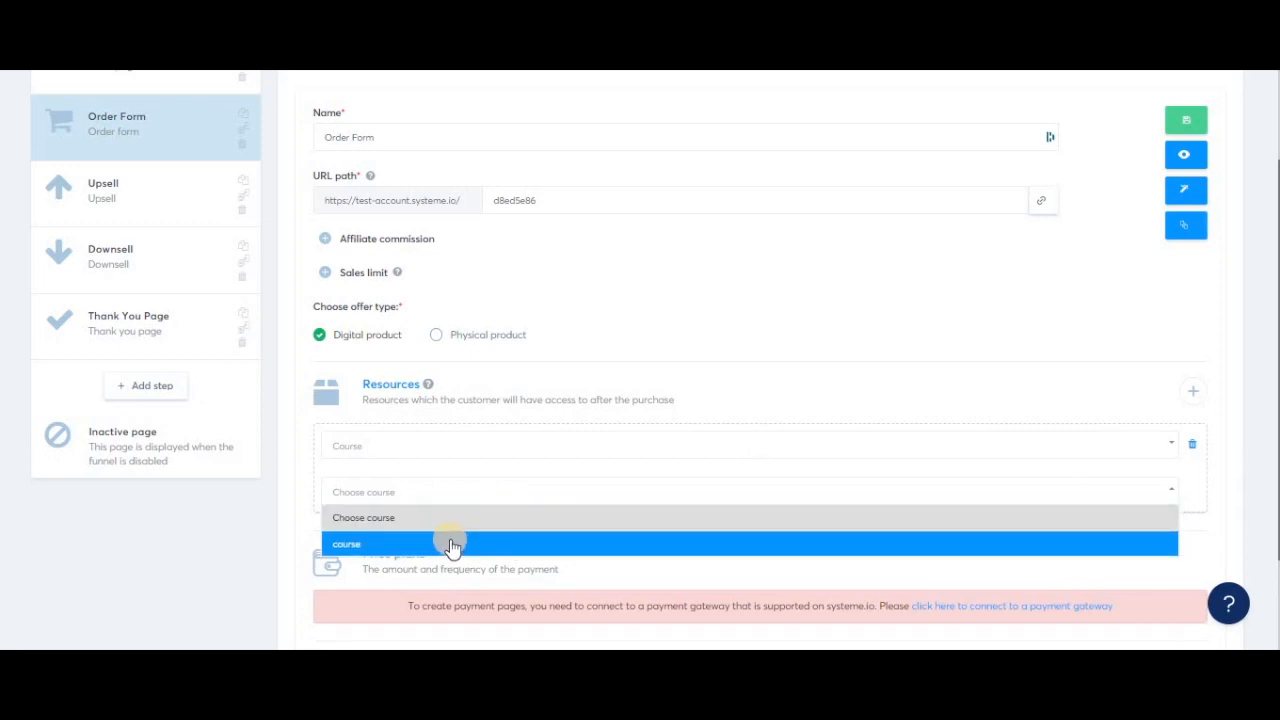
click(509, 543)
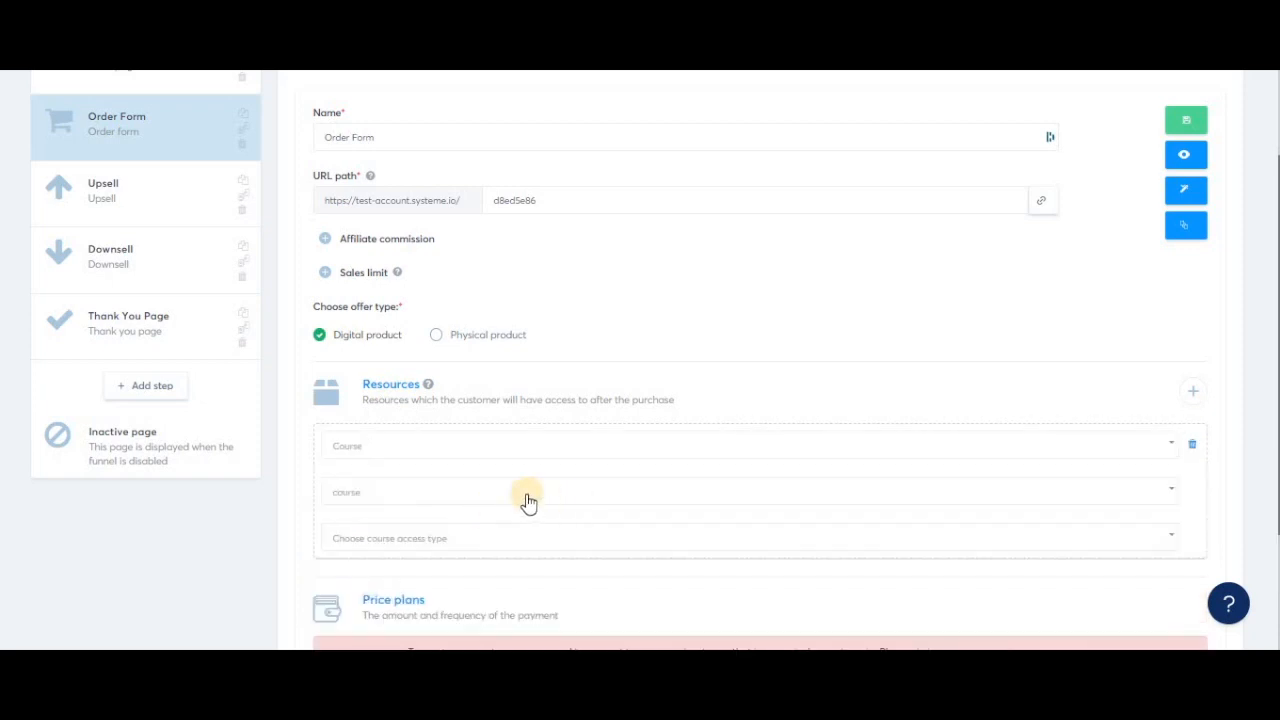
- Set the course access type to Partial access and include Module 1 and Module 2
click(614, 540)
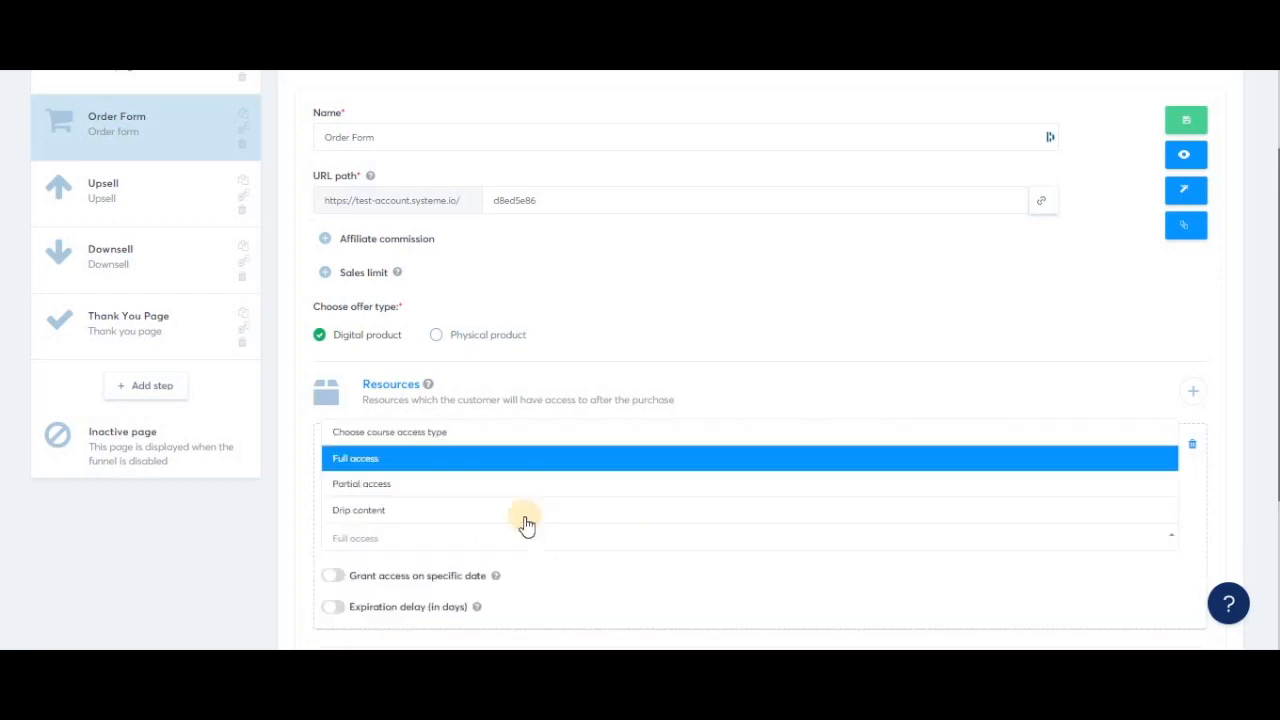
click(516, 508)
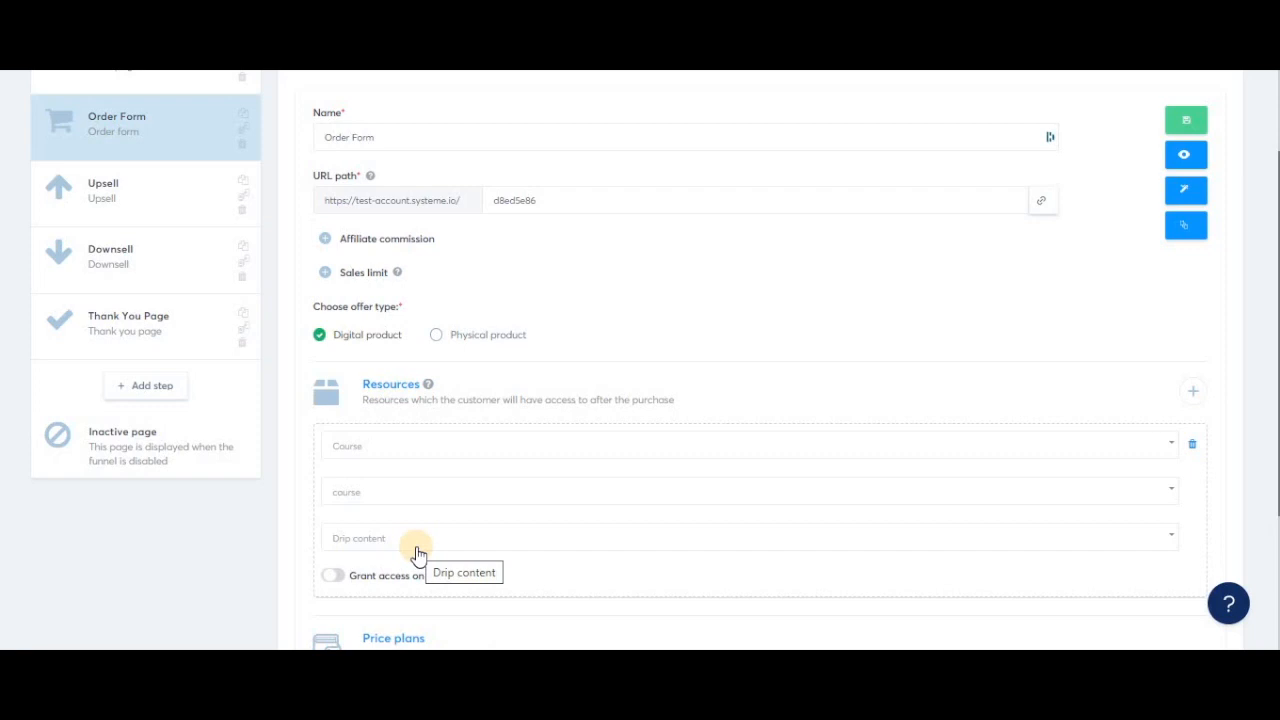
click(451, 542)
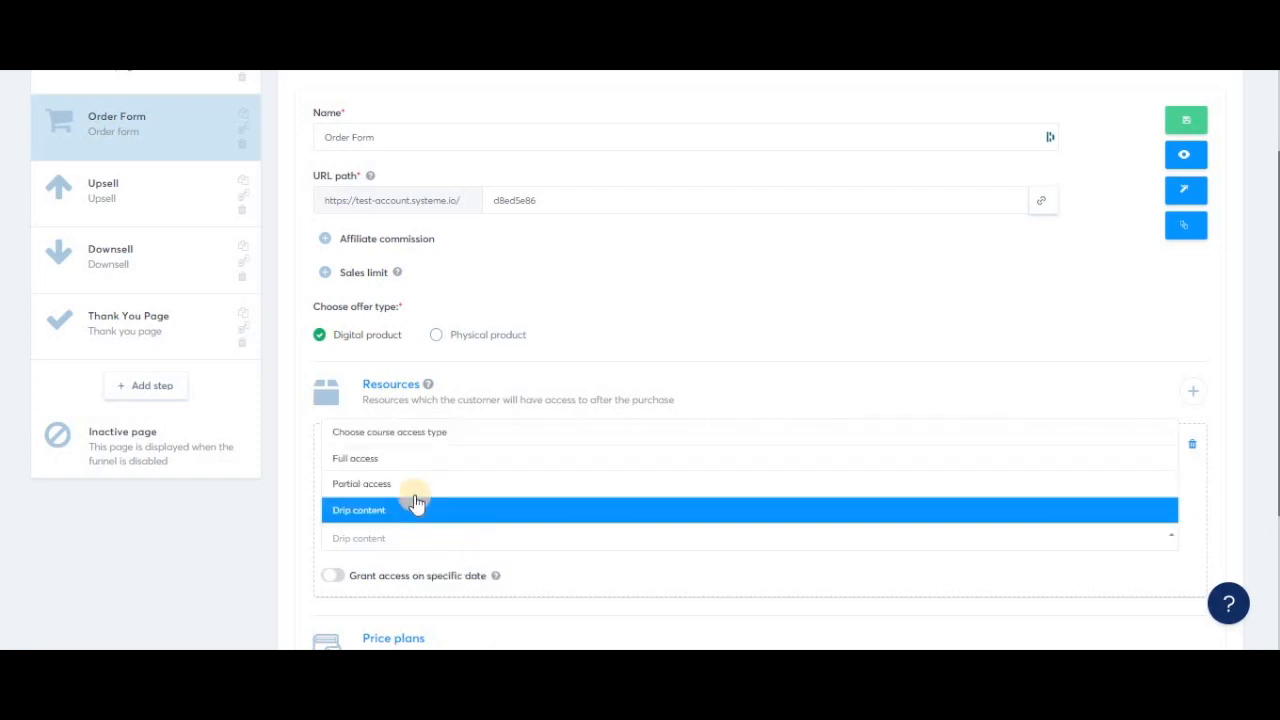
click(409, 494)
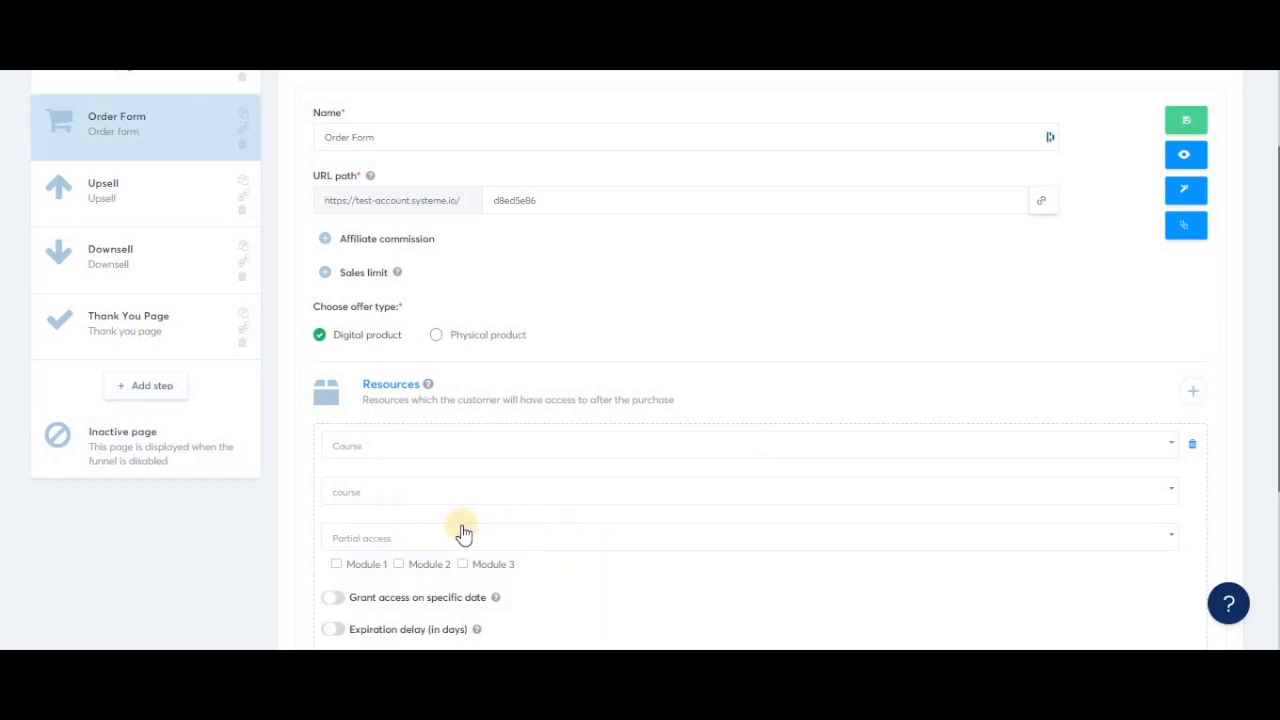
scroll(603, 566, down, 1)
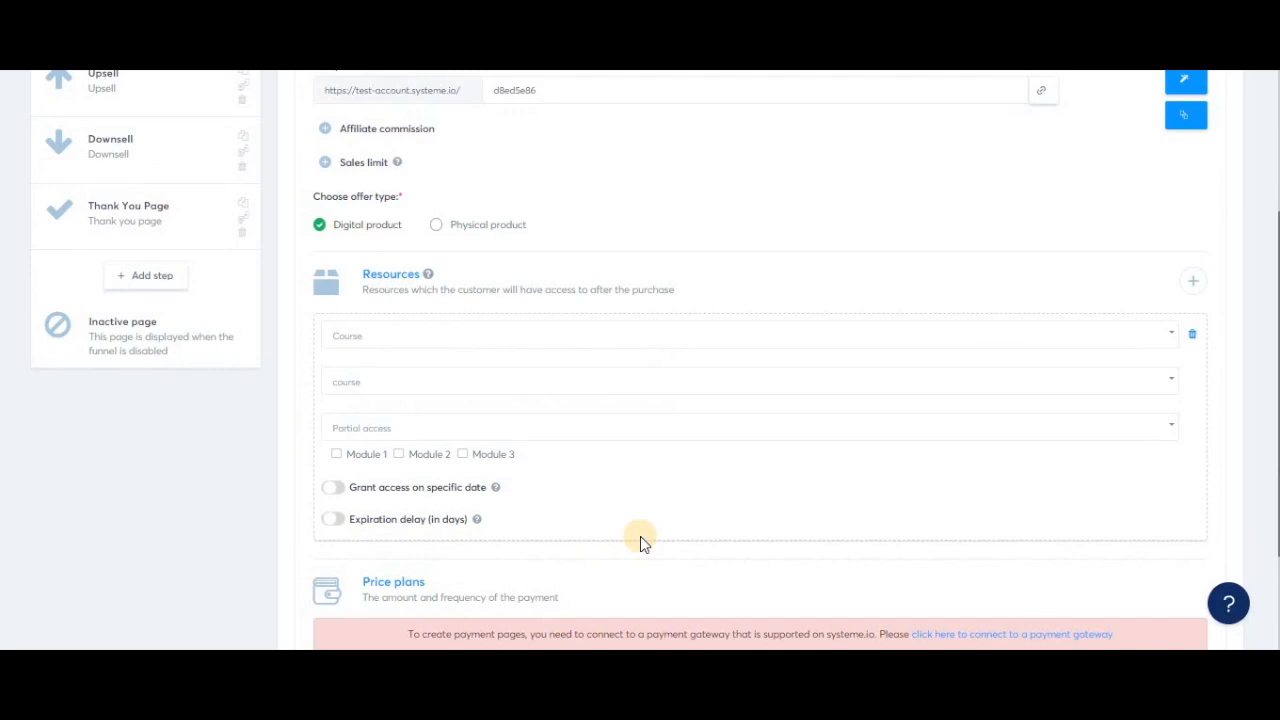
scroll(641, 541, up, 1)
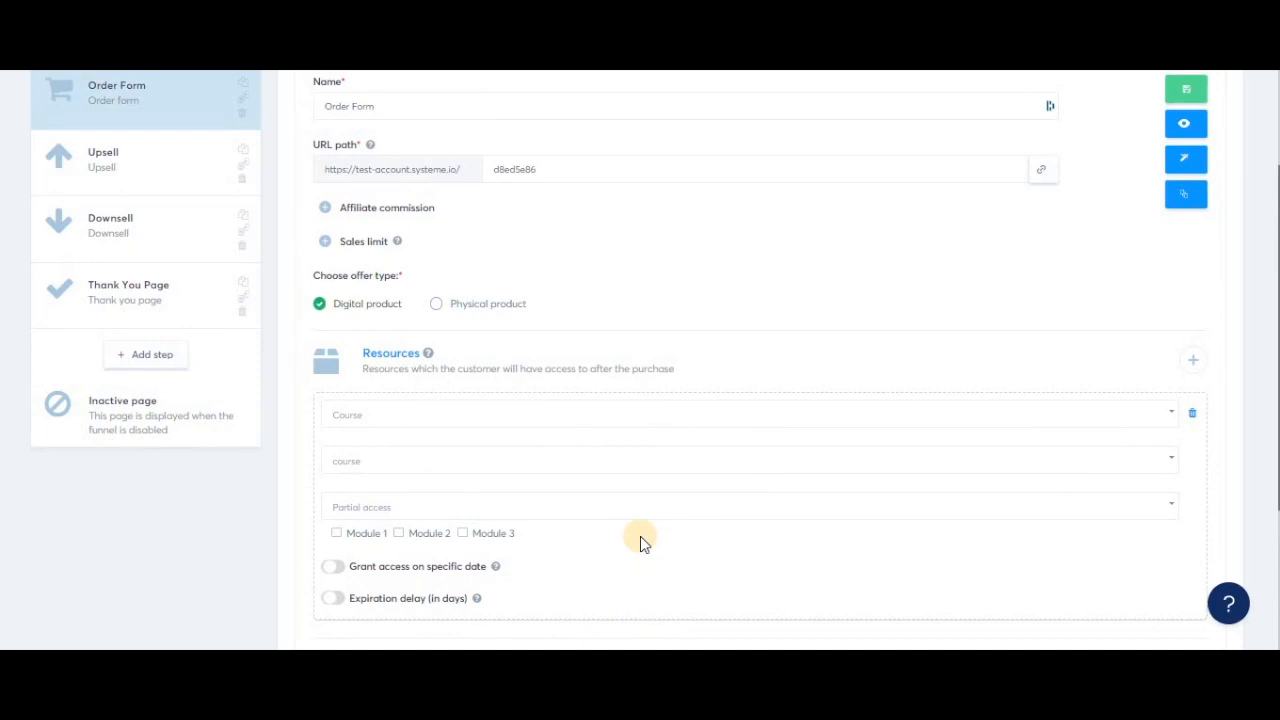
click(348, 535)
click(423, 538)
- Try granting the course access on the specific date 04/01/2023, and turn that option off again
scroll(571, 537, down, 2)
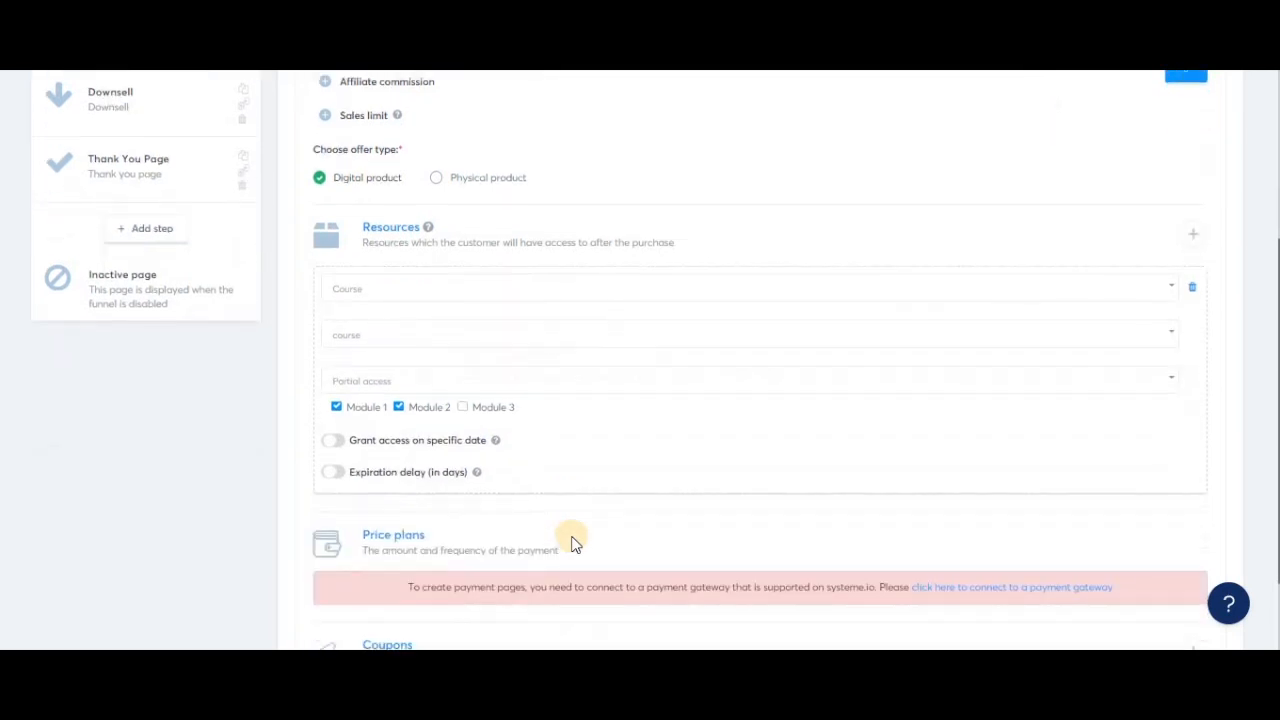
click(332, 445)
click(533, 439)
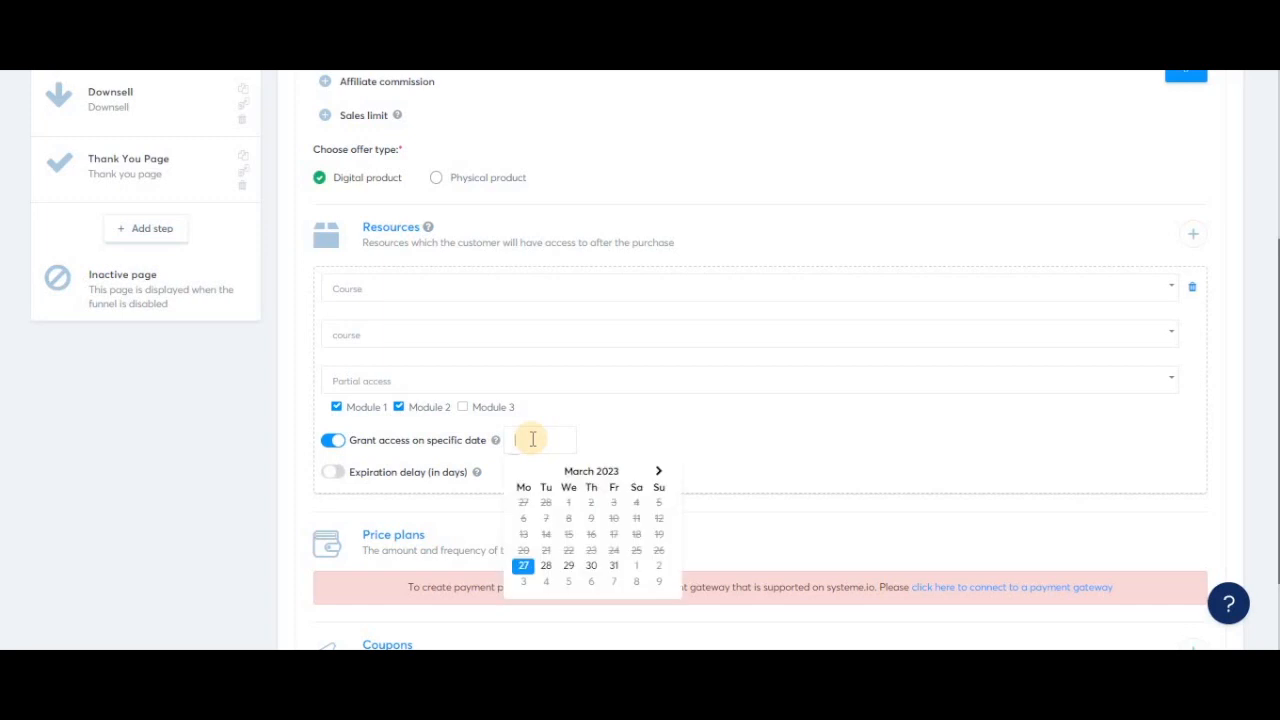
click(637, 566)
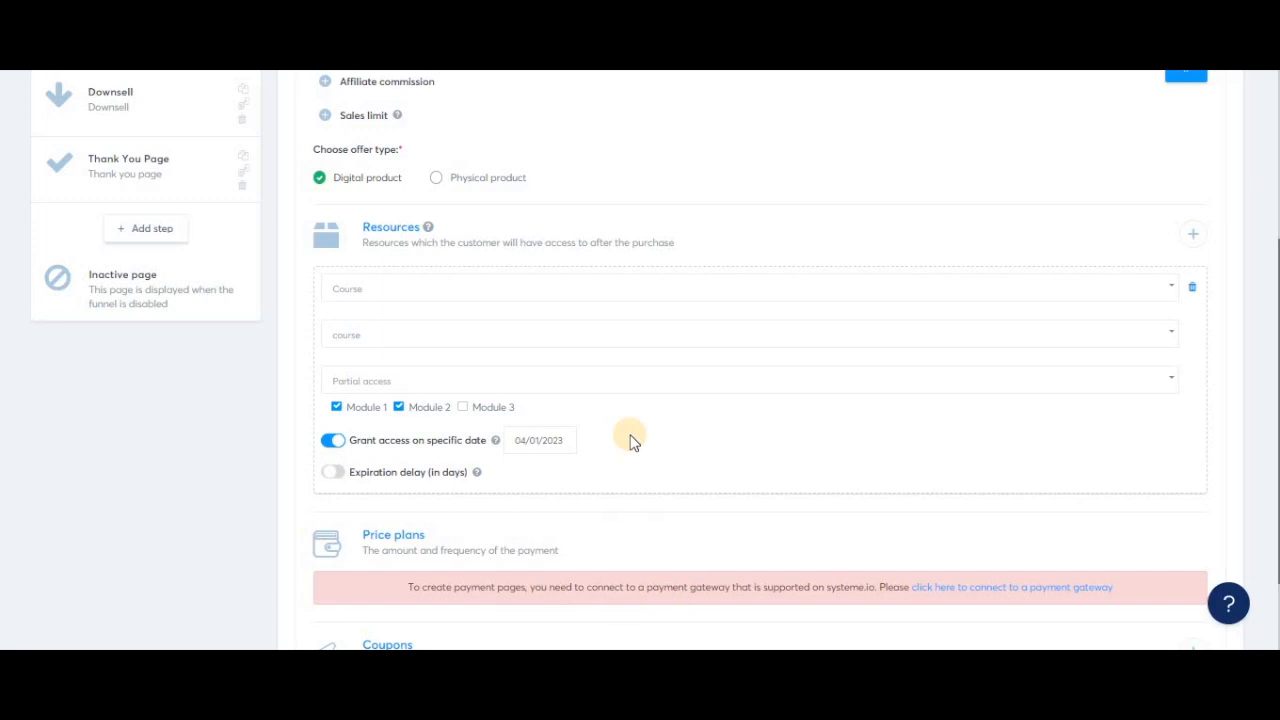
click(331, 474)
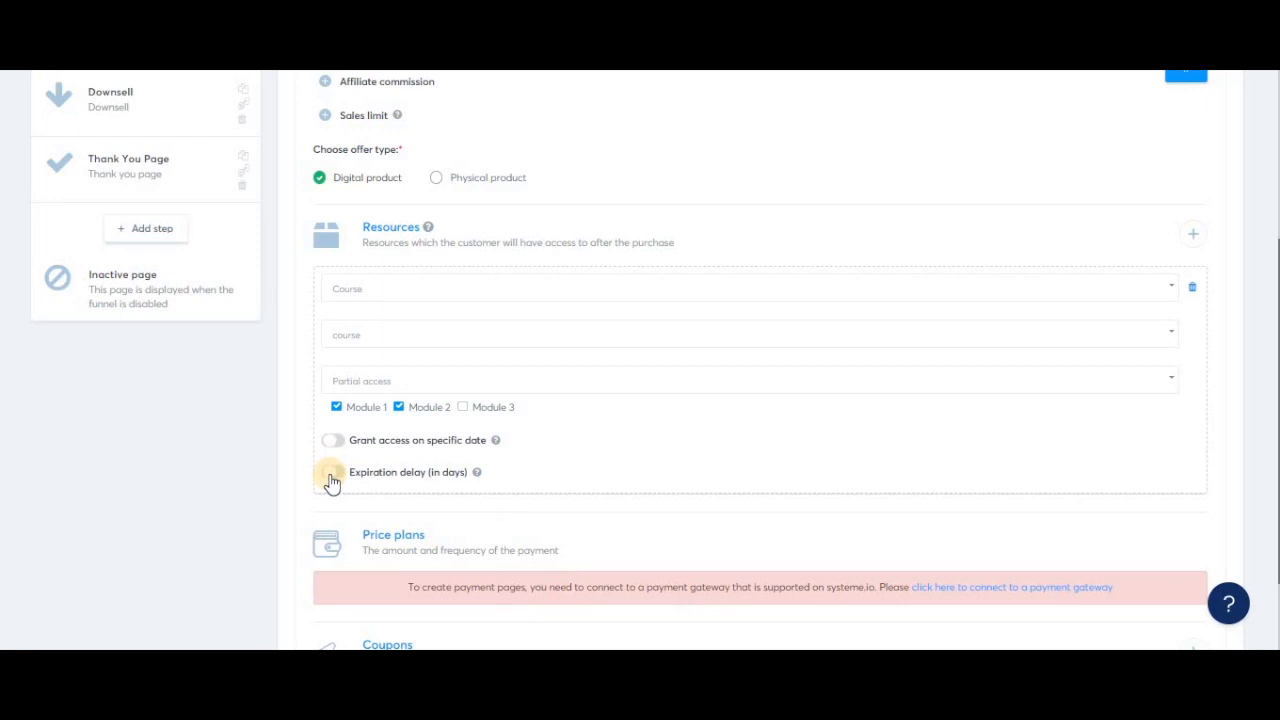
- Enable the course's expiration delay and set it to 30 days
click(331, 474)
double_click(500, 471)
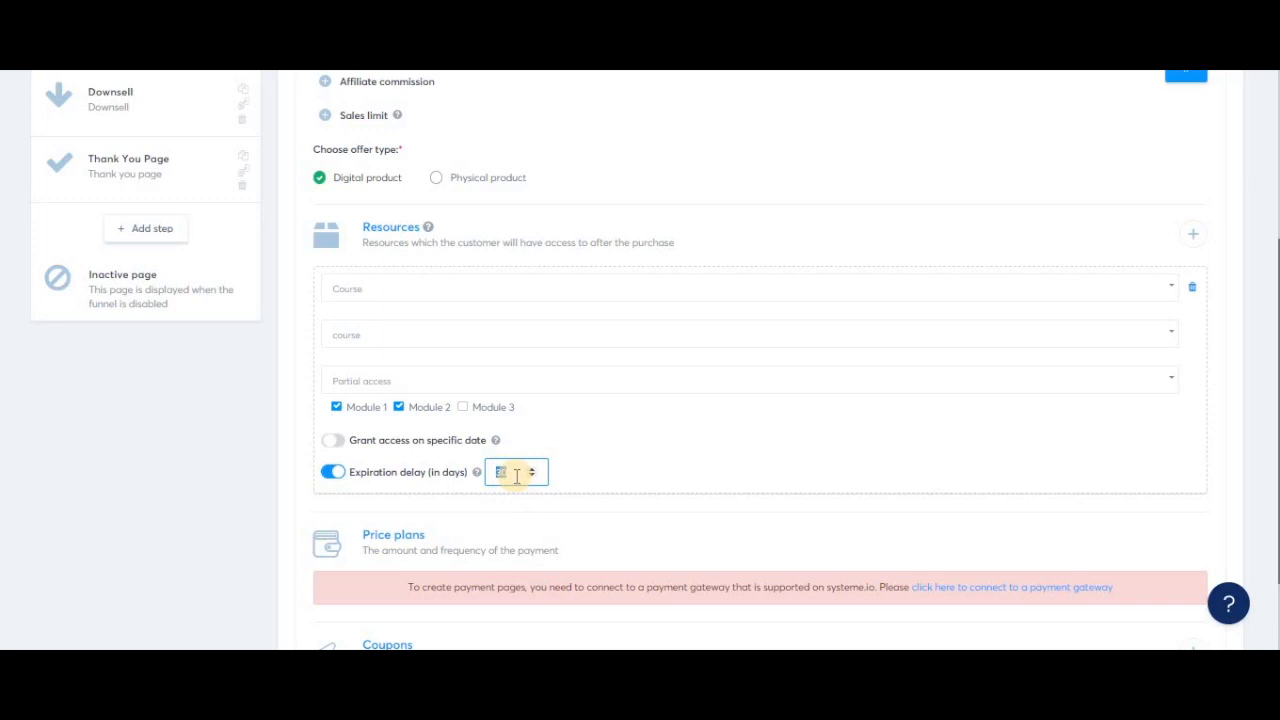
text(60)
drag(510, 471, 494, 470)
click(512, 476)
drag(512, 476, 486, 475)
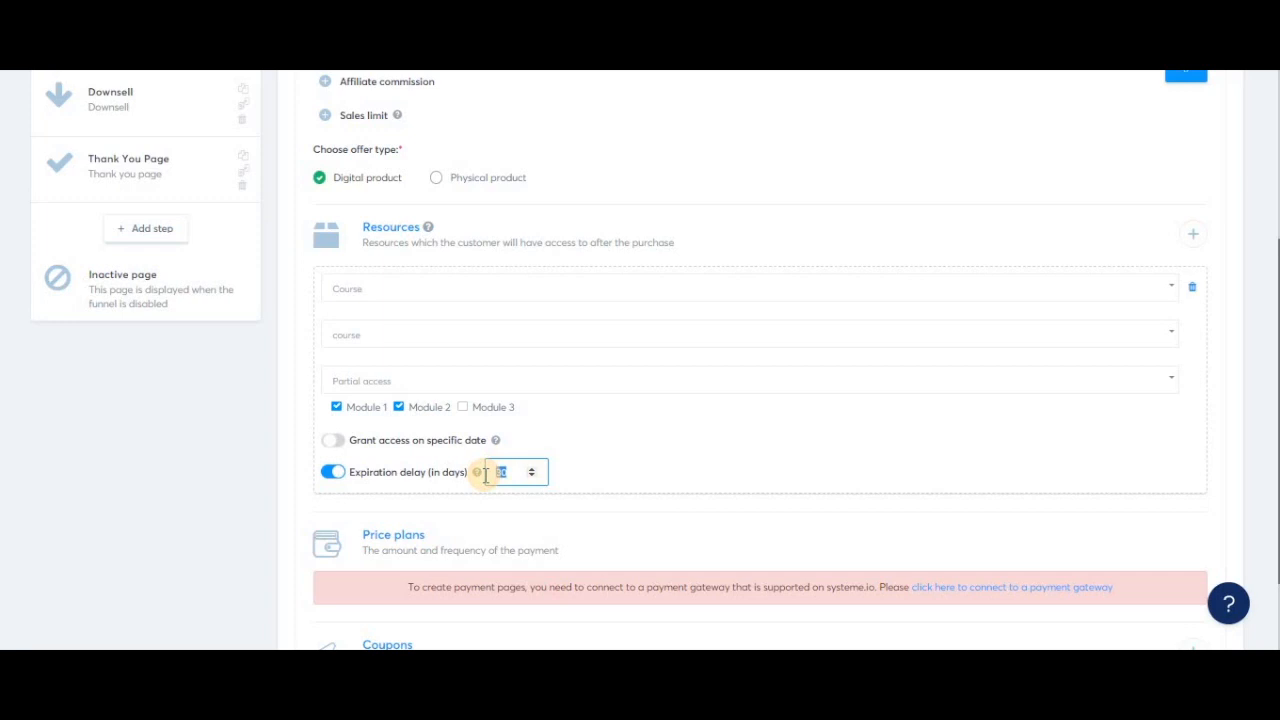
click(600, 470)
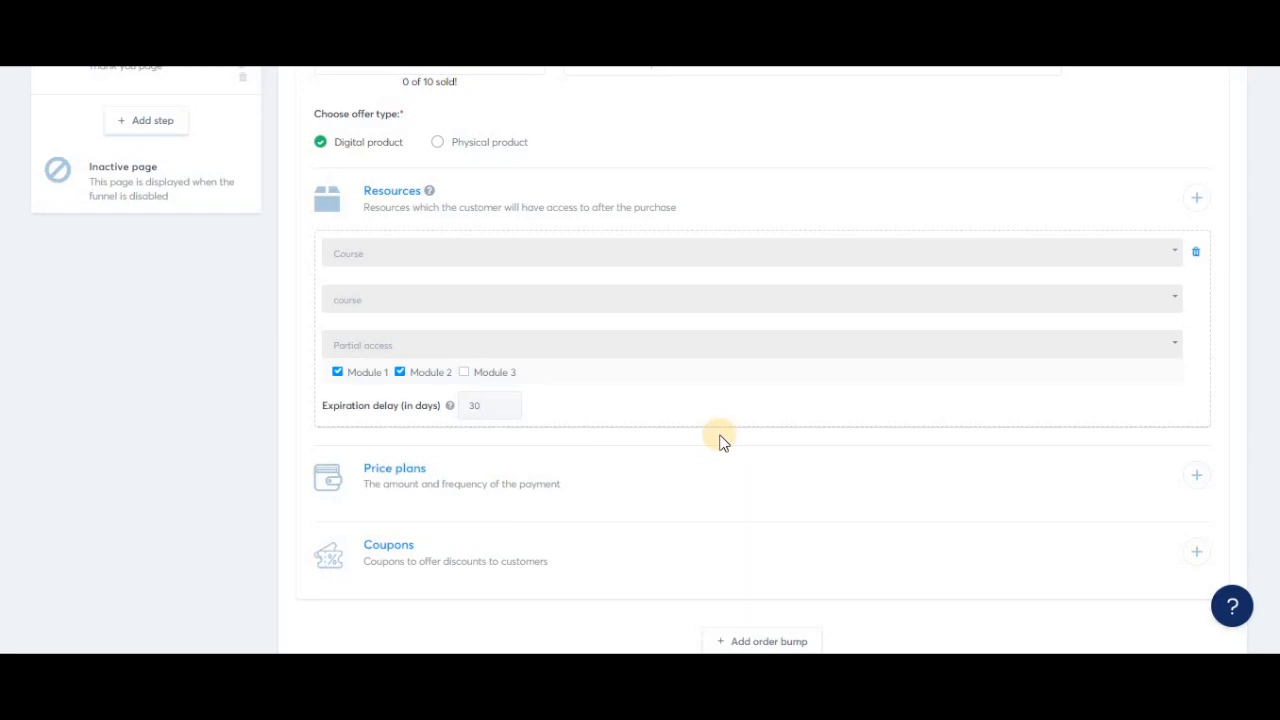
- Check the existing price plans for the Order Form and start creating a new one
click(1197, 478)
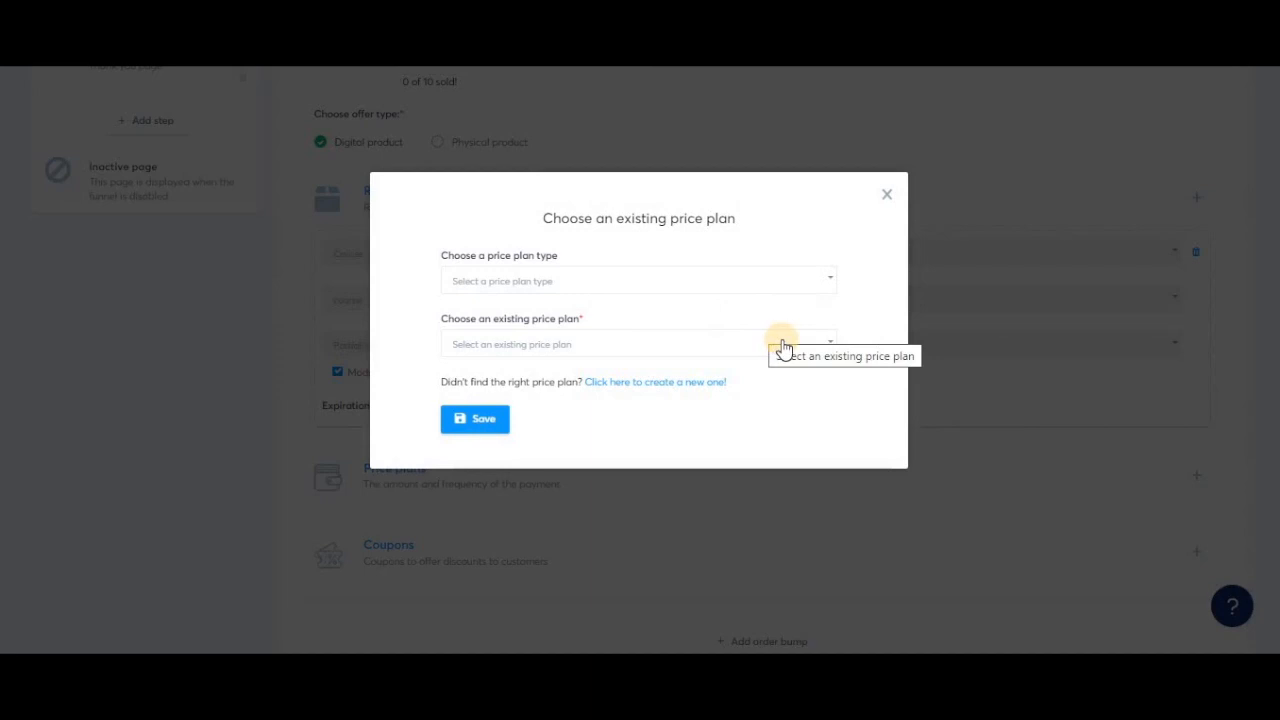
click(786, 347)
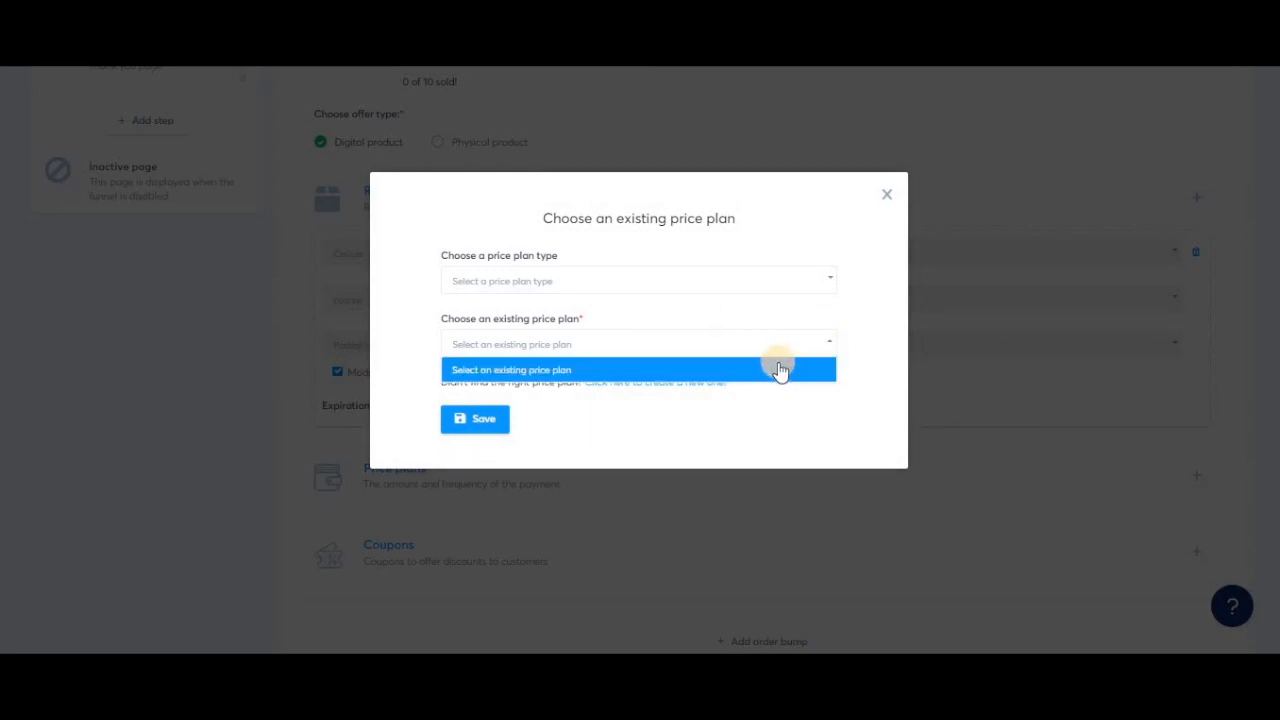
click(886, 358)
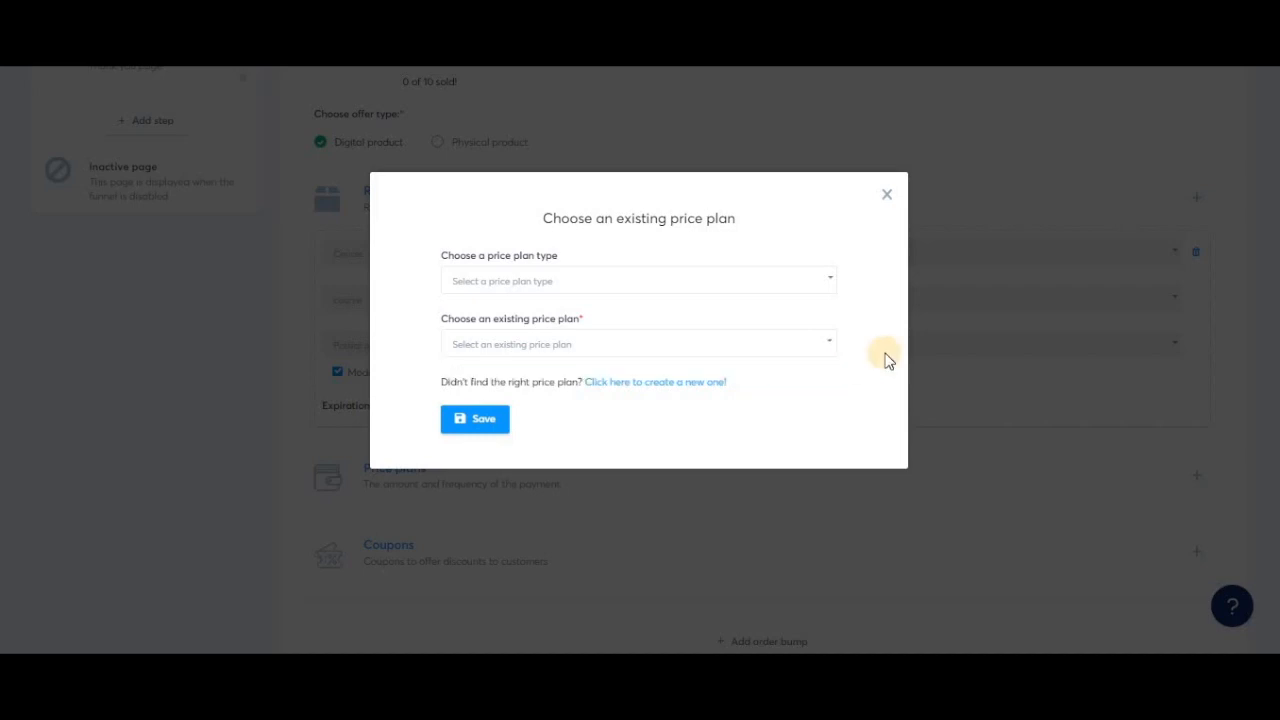
click(645, 384)
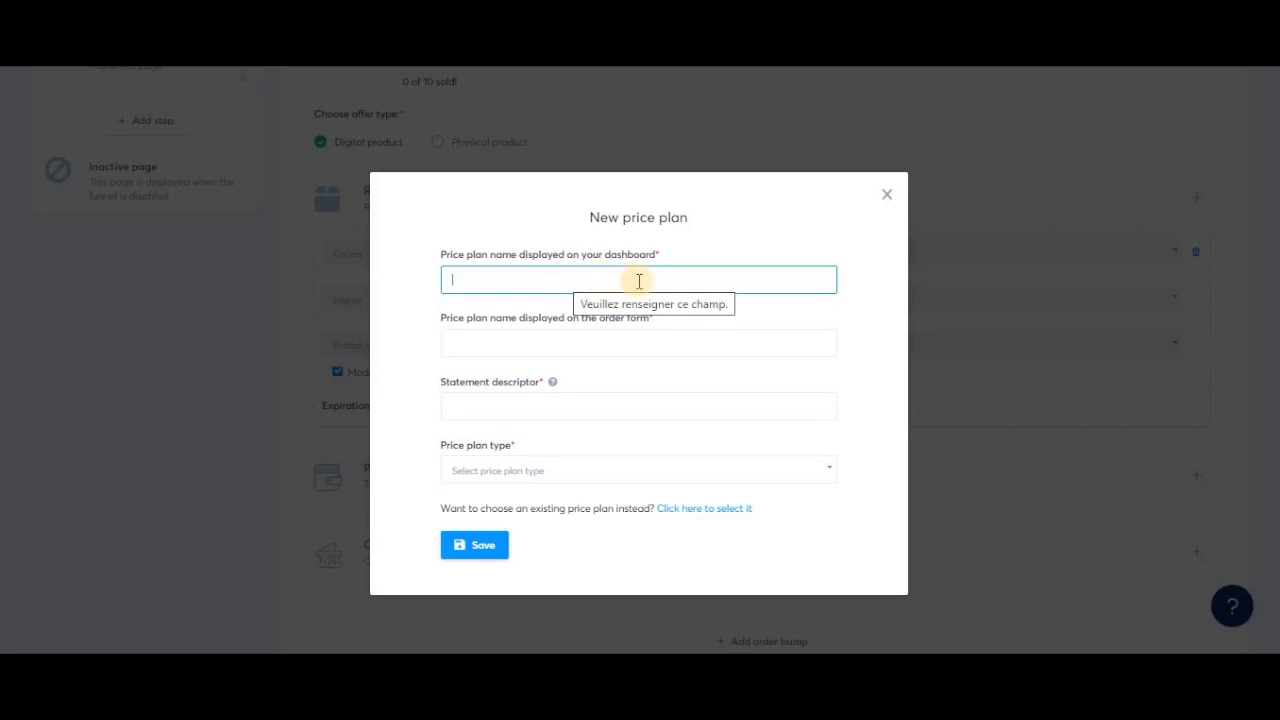
- Enter TEST as the price plan's dashboard name, order form name and statement descriptor
click(609, 343)
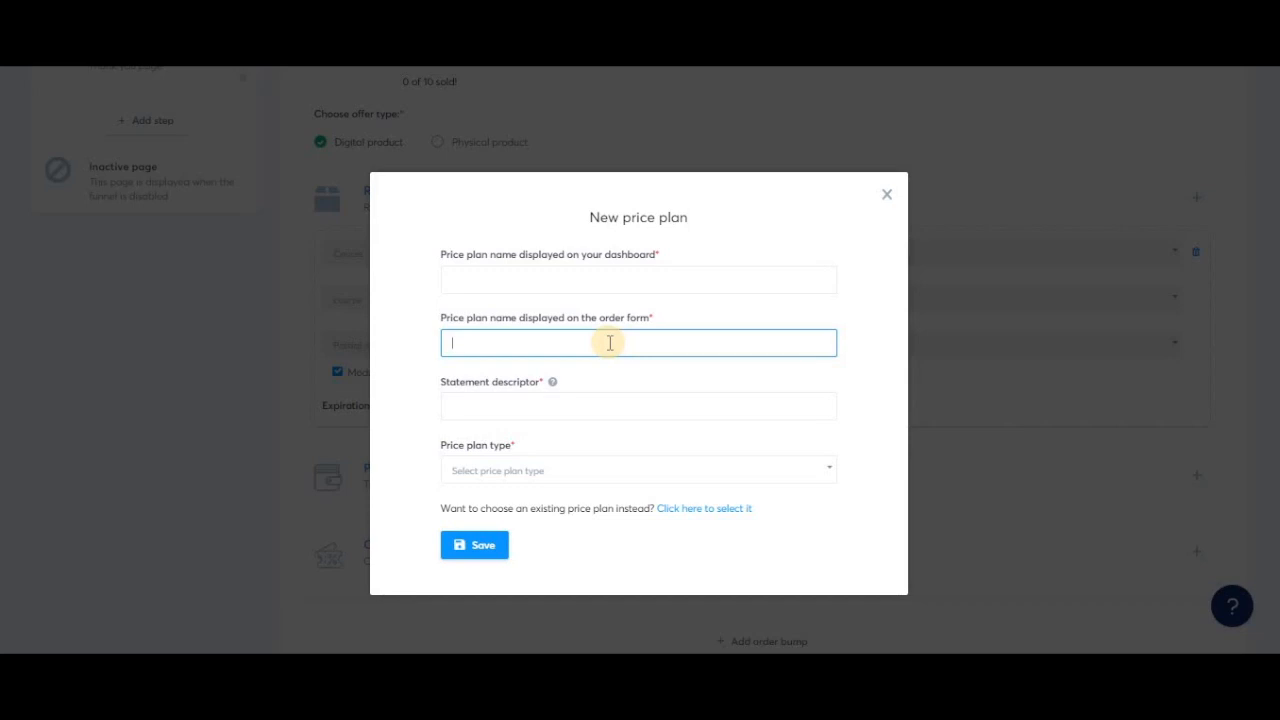
click(575, 396)
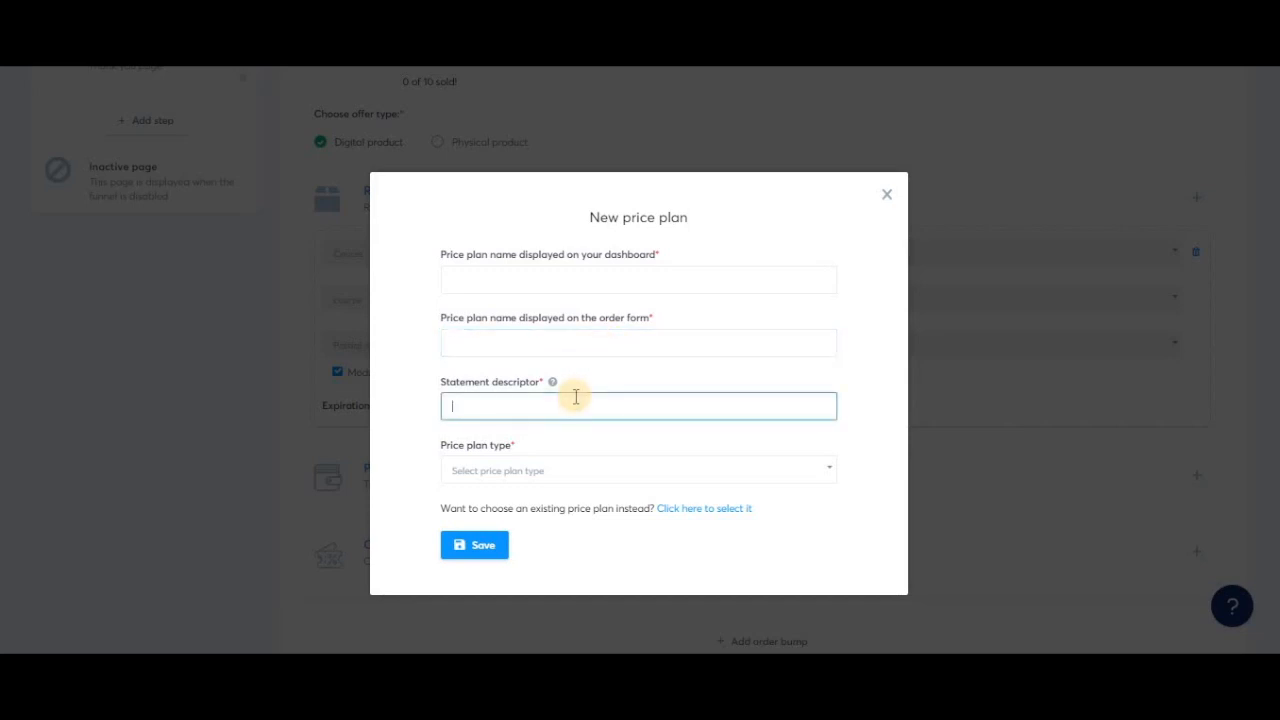
click(655, 482)
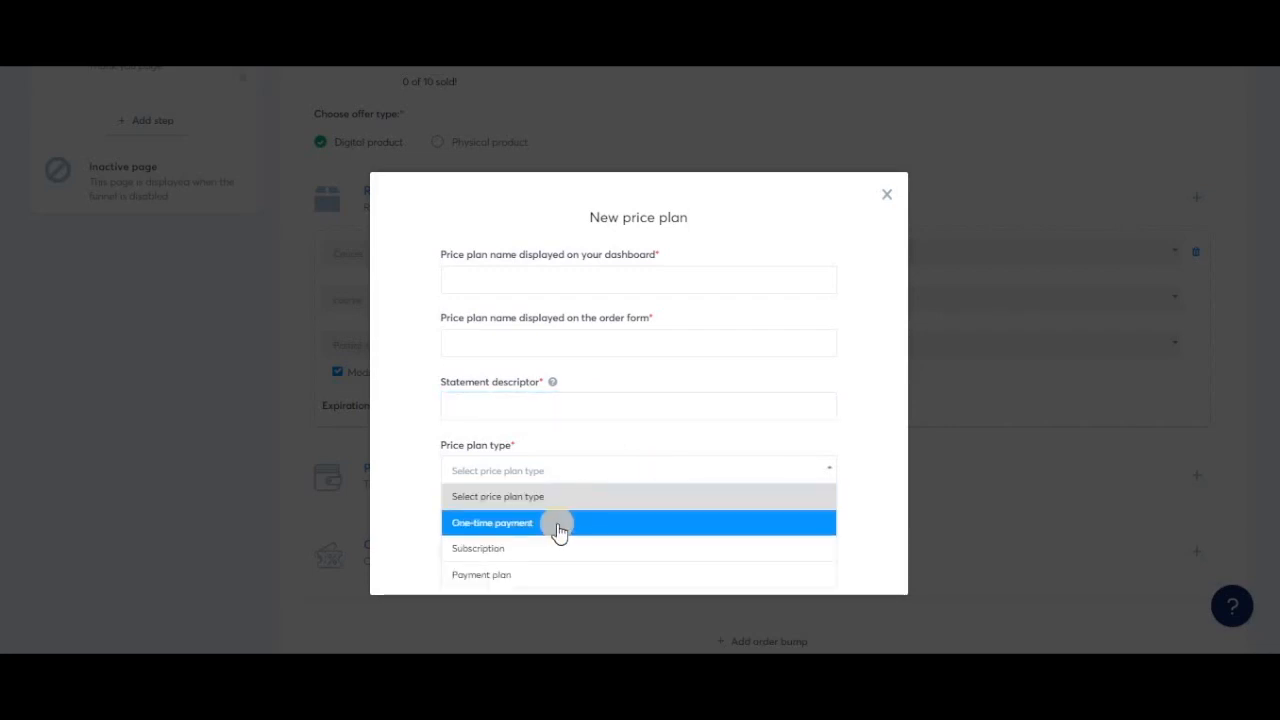
click(500, 280)
text(TEST)
key(Tab)
text(TEST)
key(Tab)
text(TEST)
- Set the price plan type to One-time payment with a payment amount of €100
click(575, 472)
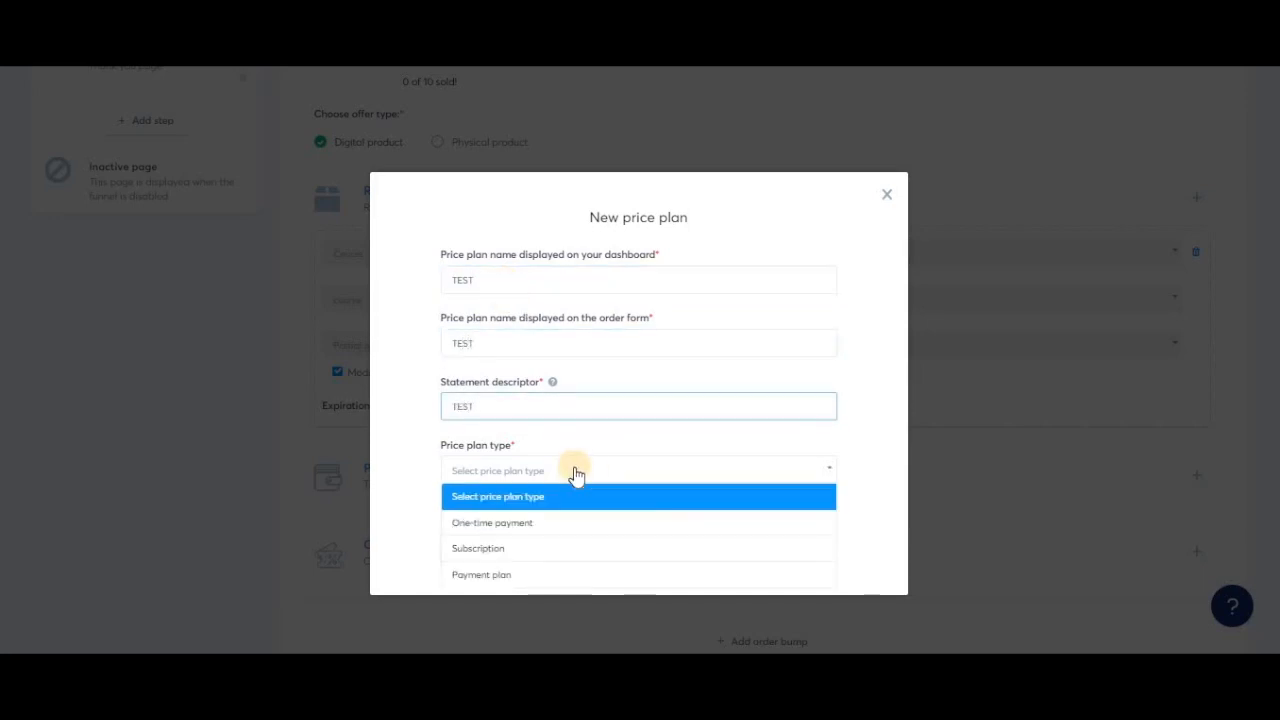
click(562, 528)
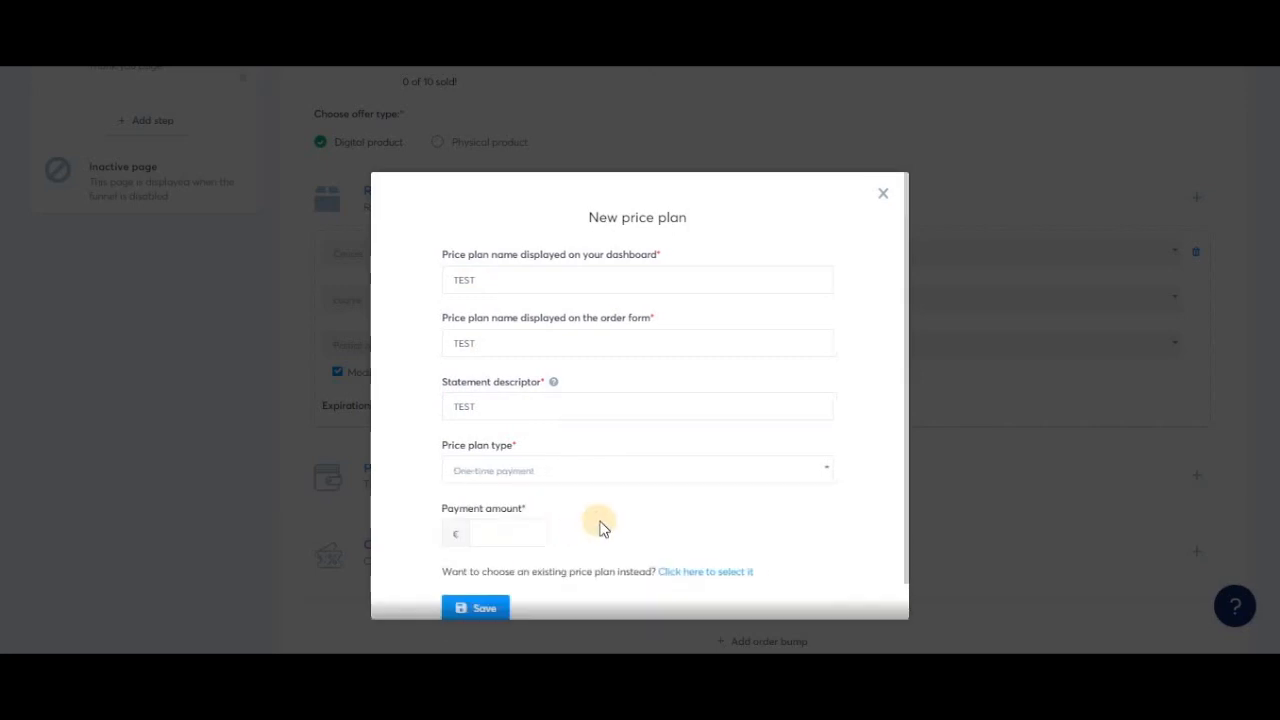
scroll(603, 528, down, 1)
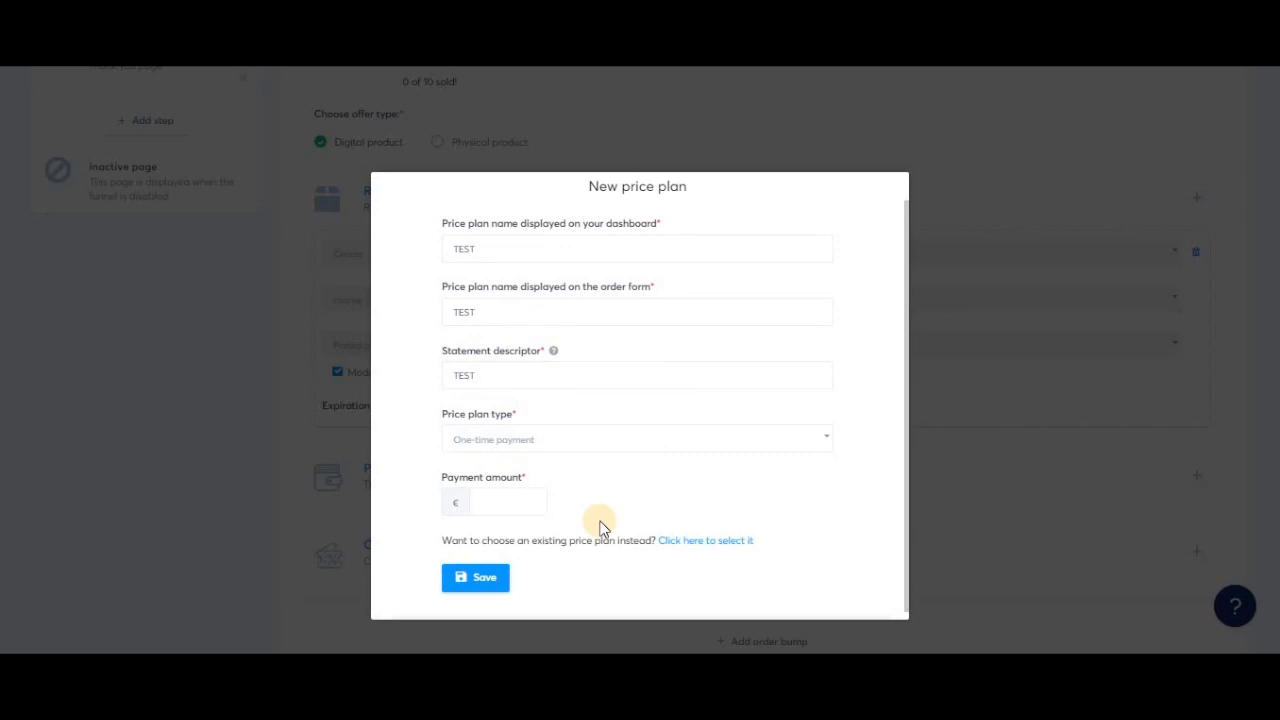
click(508, 505)
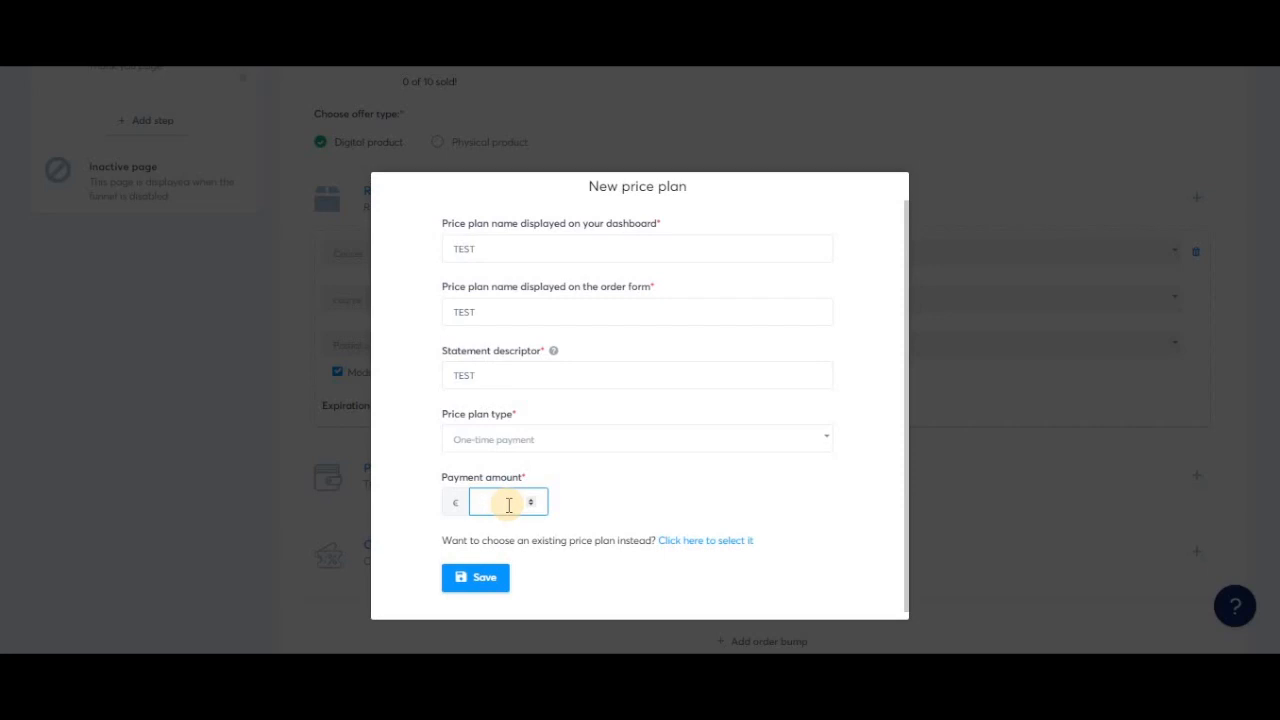
text(100)
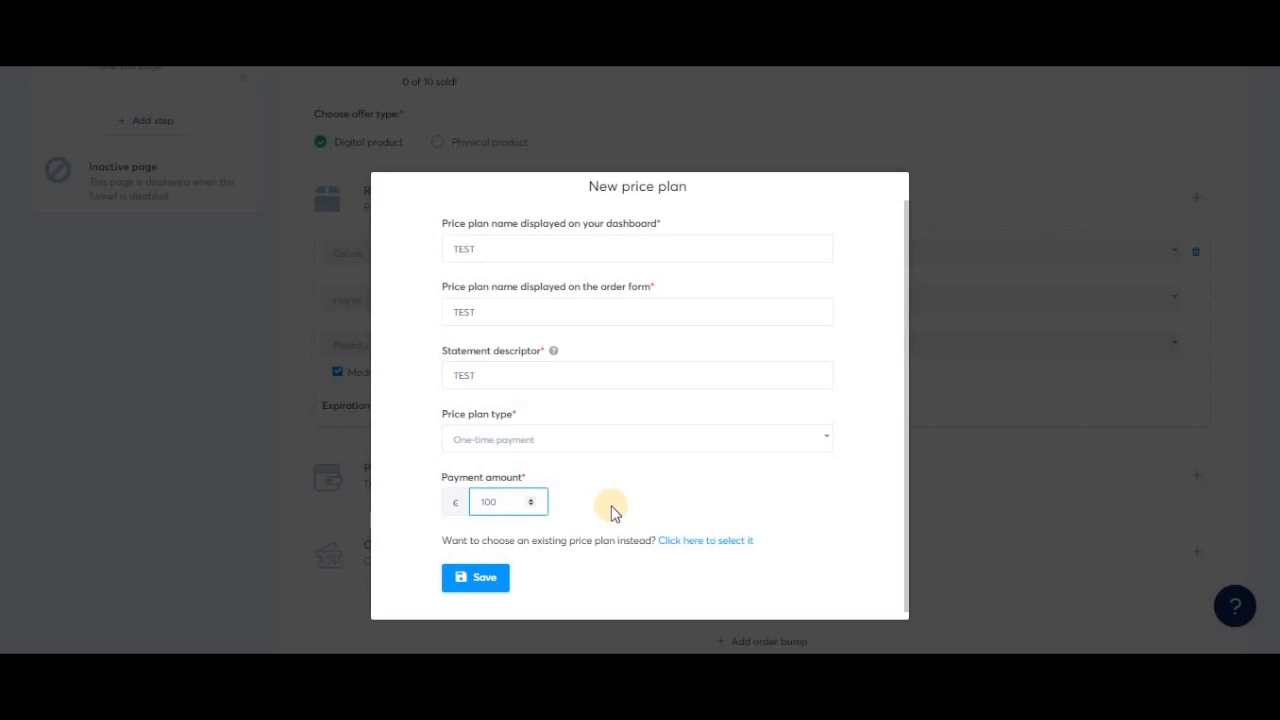
- Switch the price plan type to Subscription and have customers pay €10 every 1 month
click(574, 447)
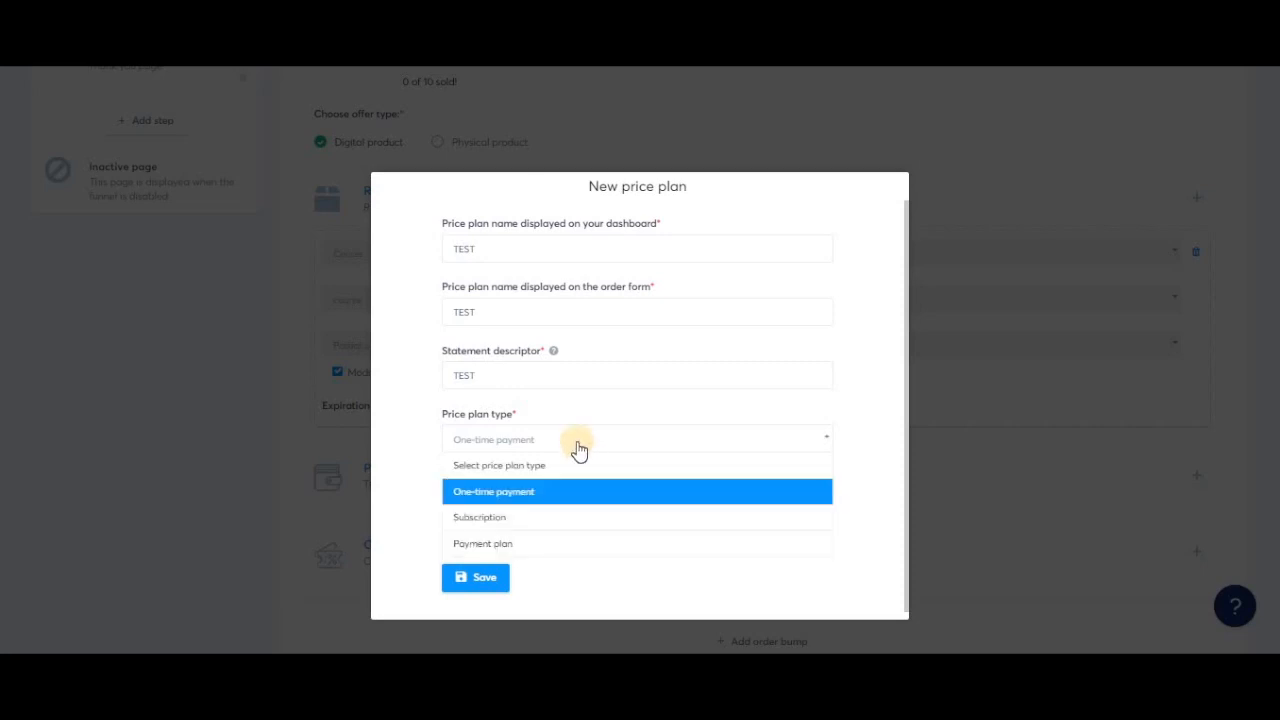
click(551, 517)
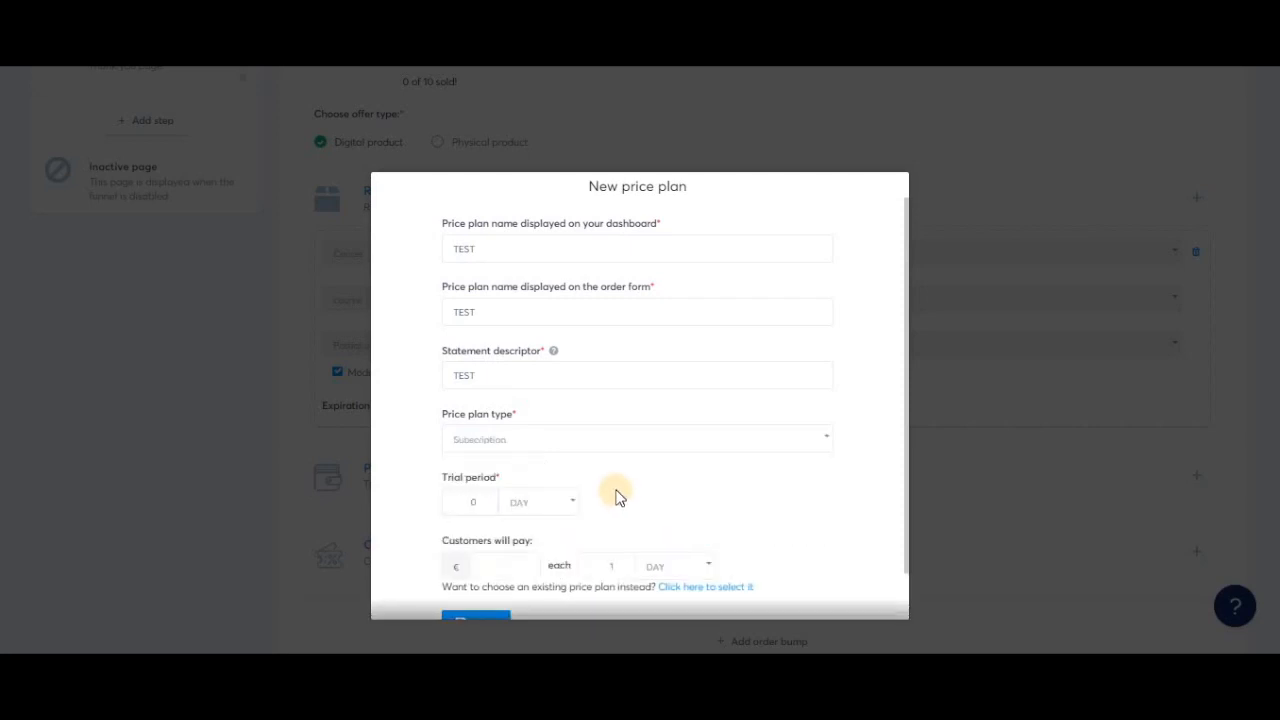
scroll(620, 490, down, 1)
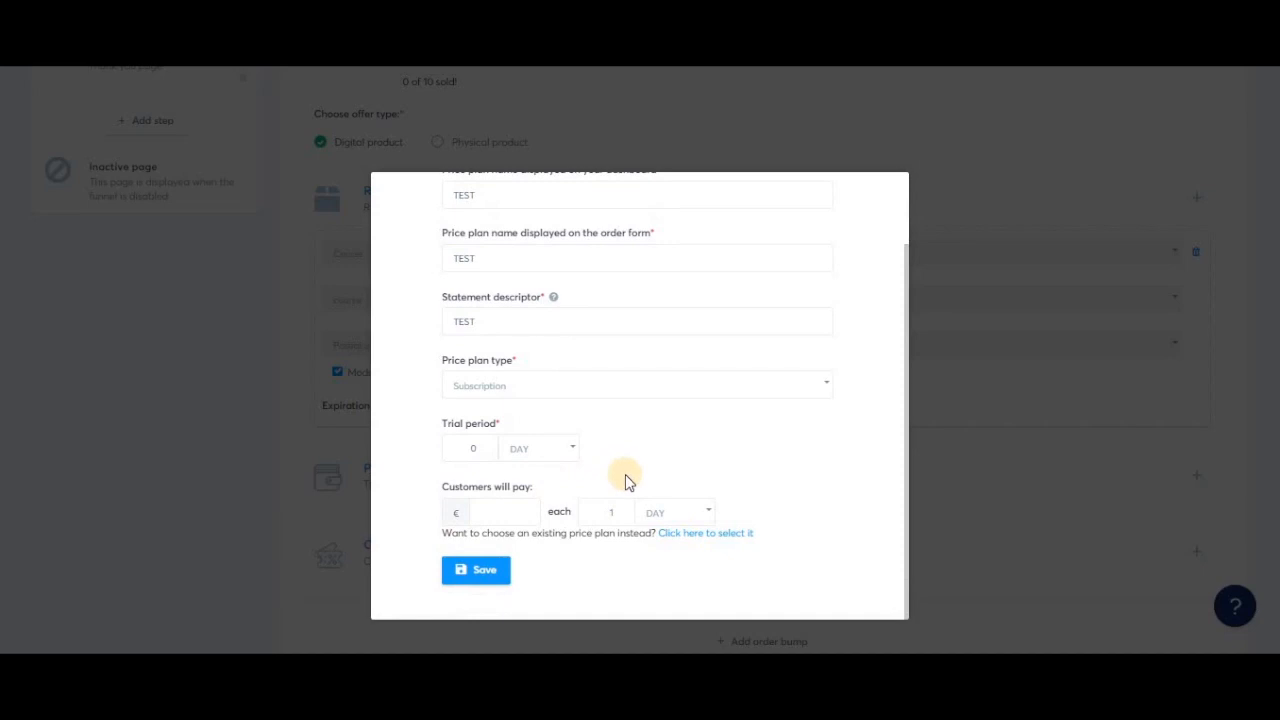
click(491, 514)
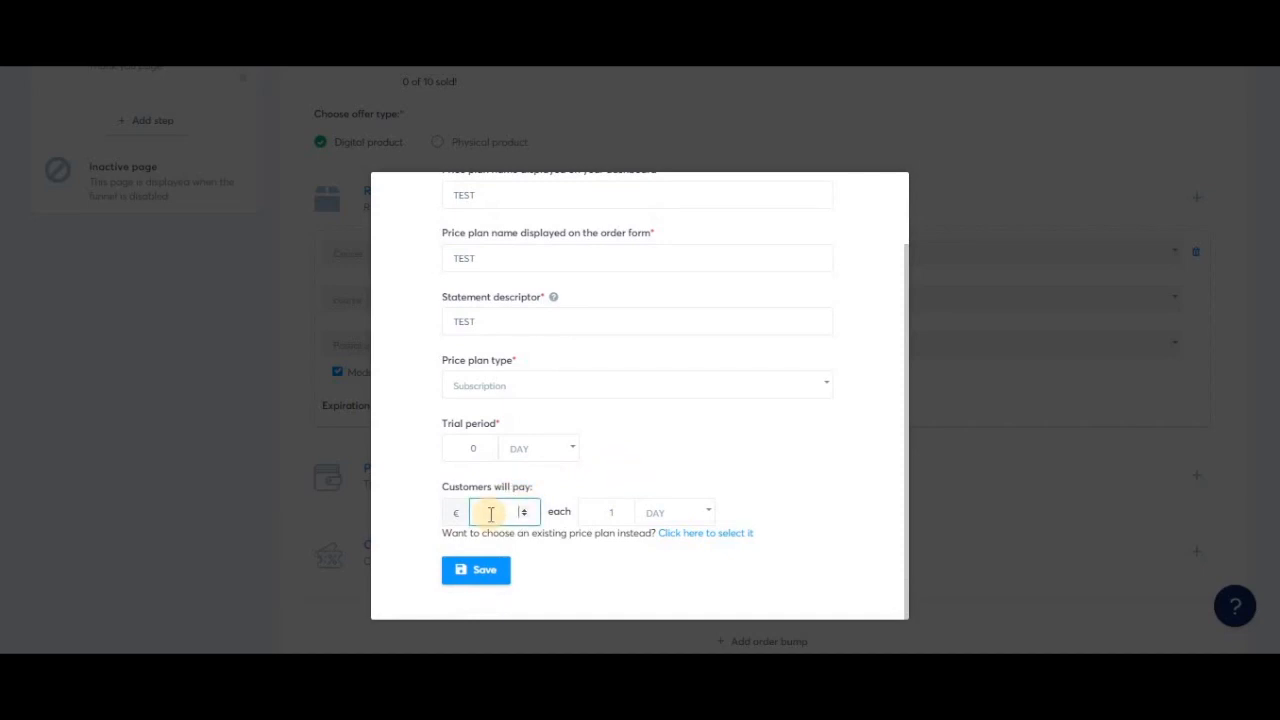
text(10)
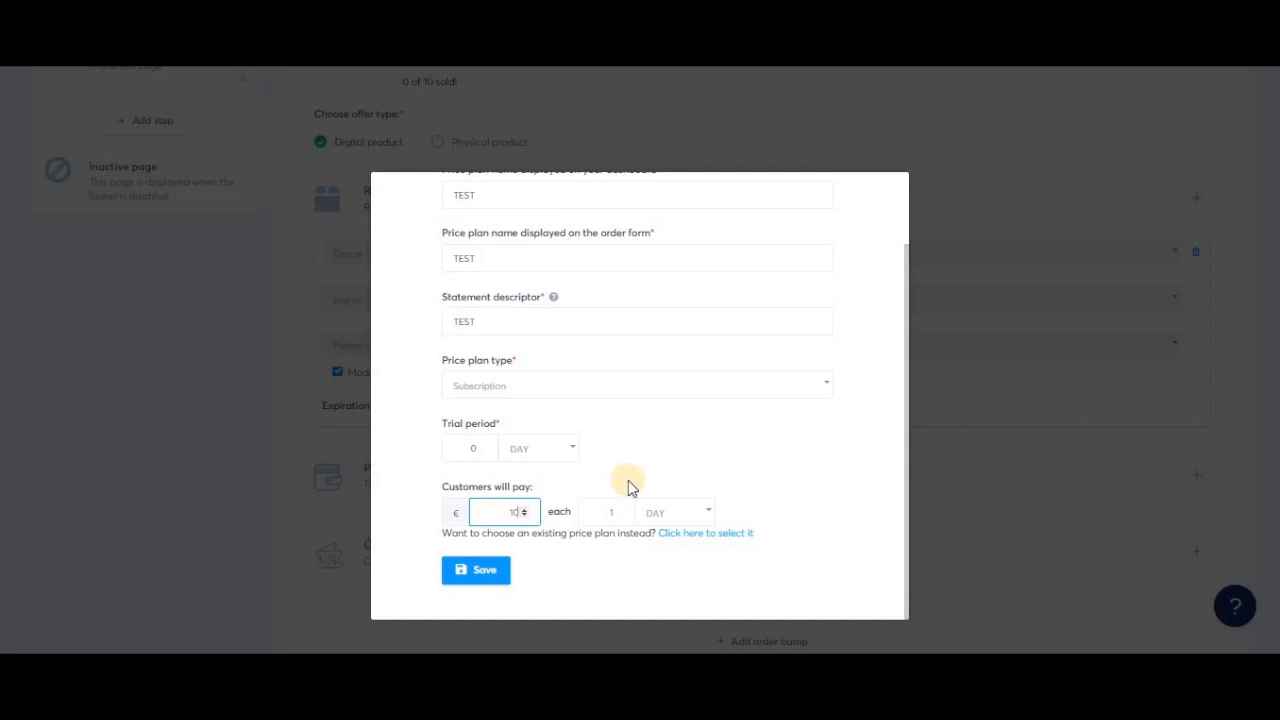
click(684, 515)
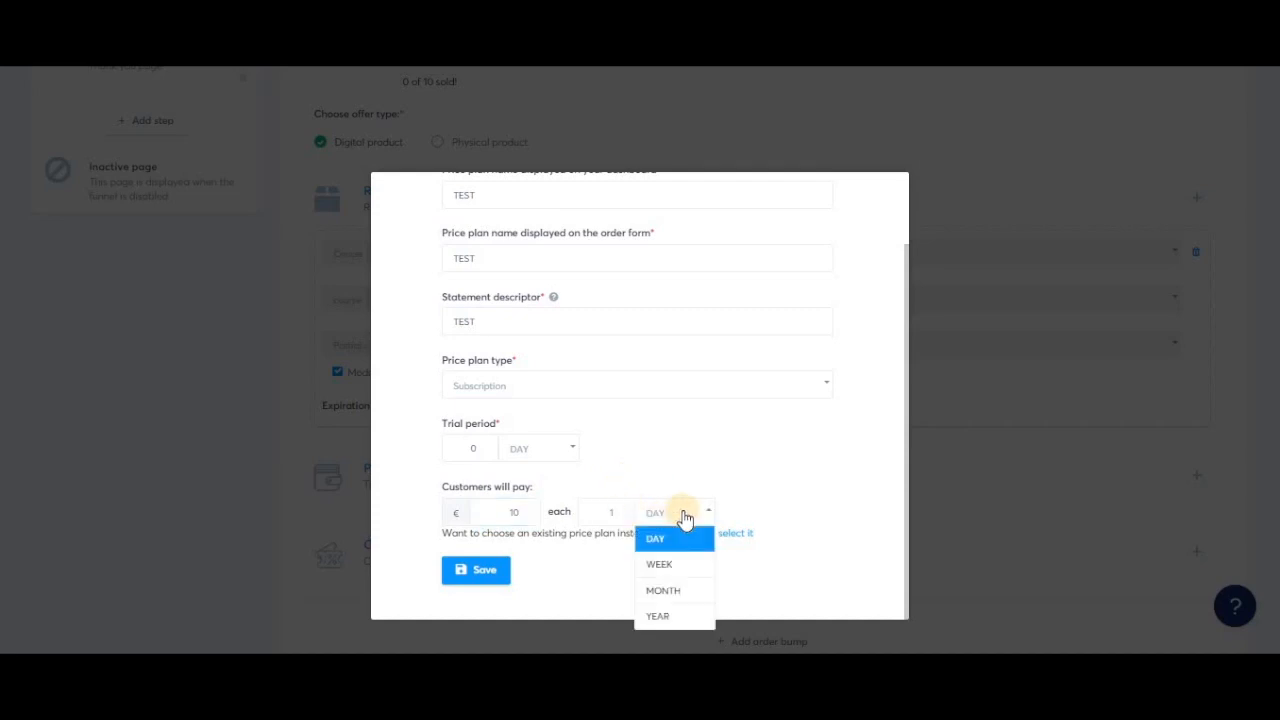
click(686, 598)
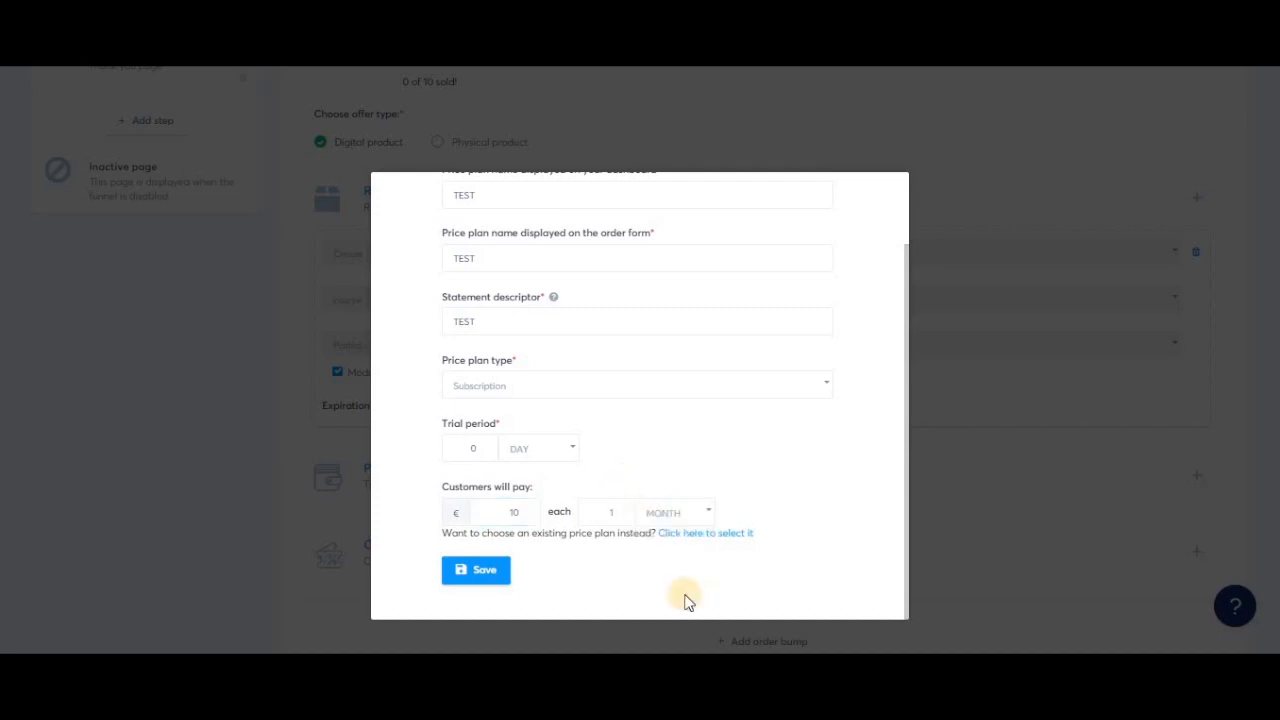
click(607, 510)
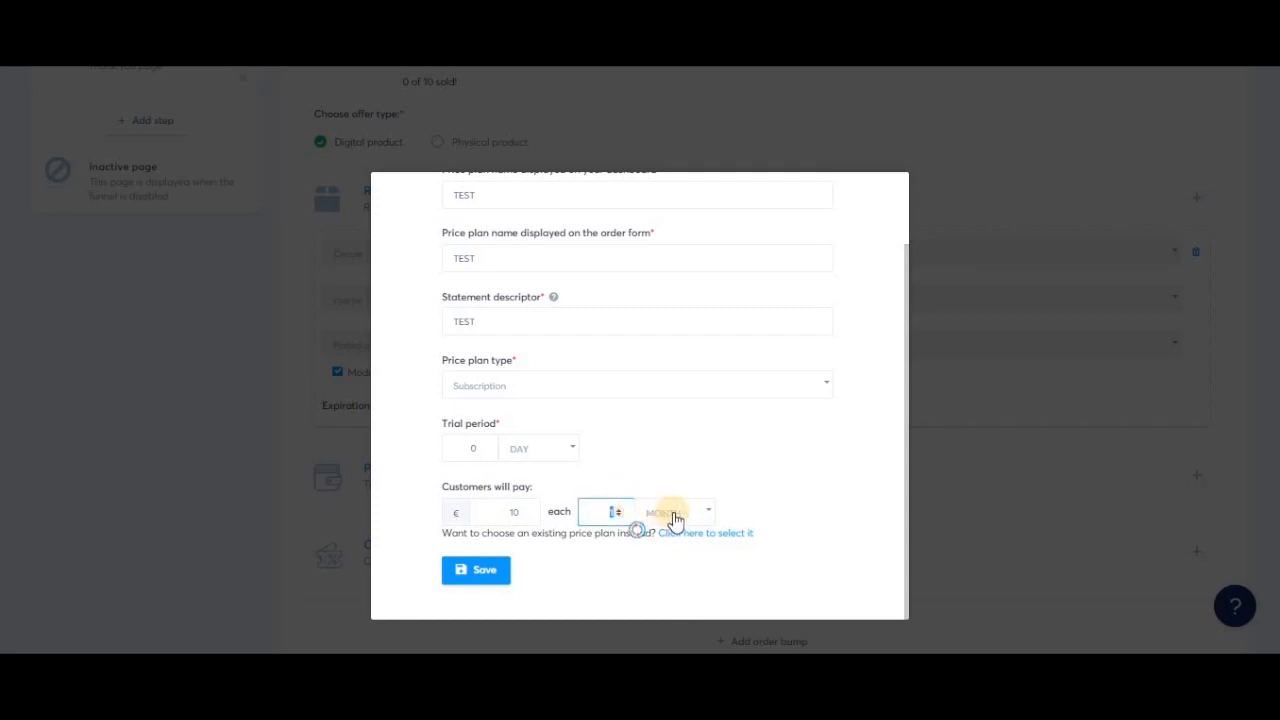
click(651, 471)
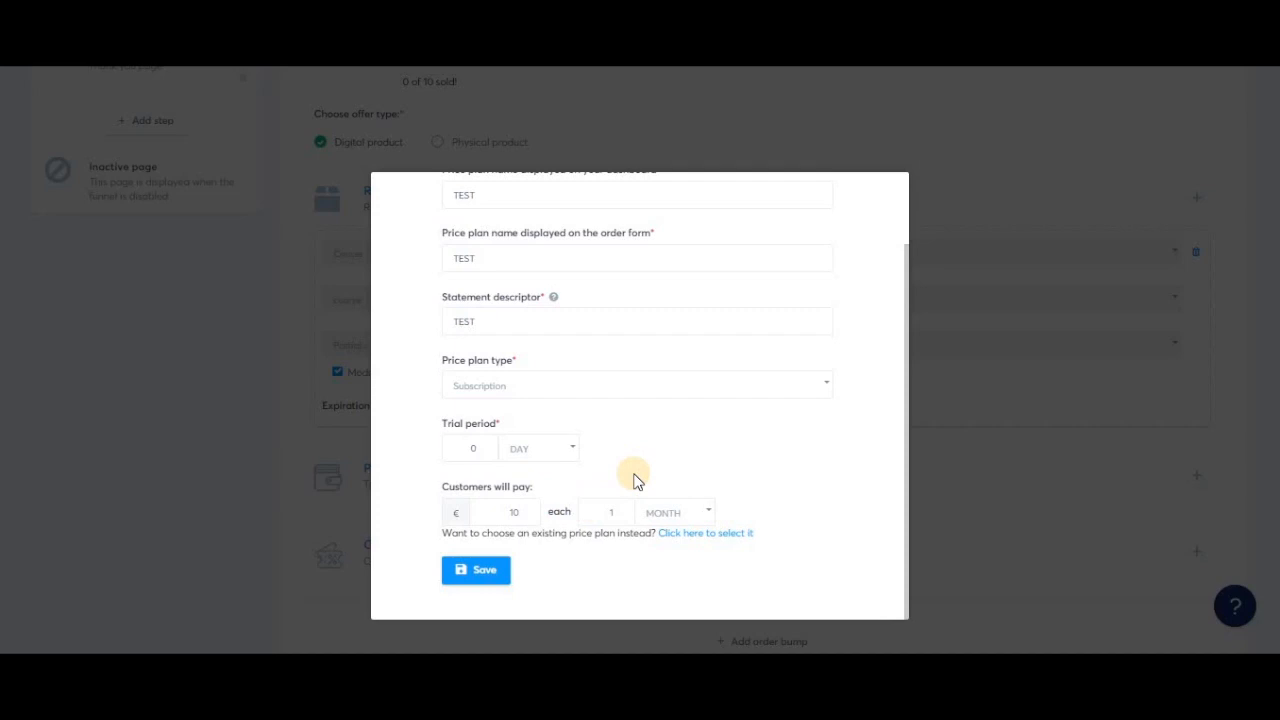
- Set the subscription's trial period to 15 days
double_click(461, 449)
click(520, 452)
text(15)
click(673, 459)
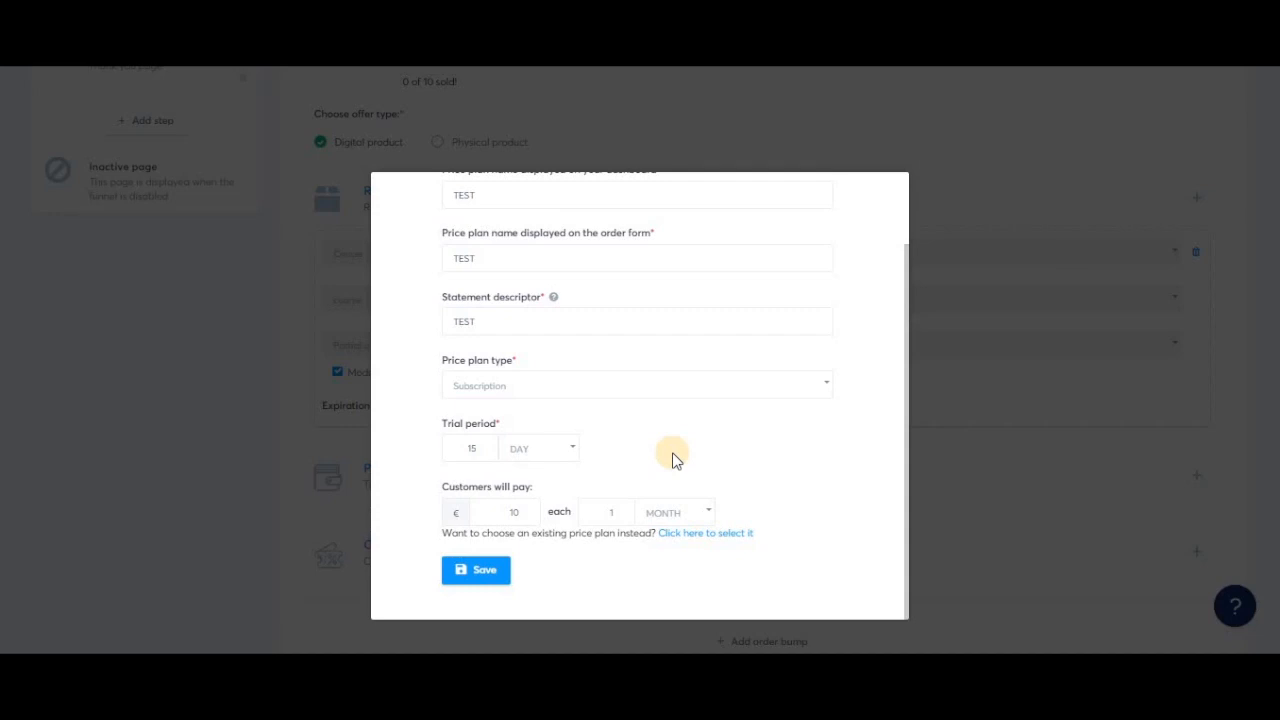
double_click(524, 512)
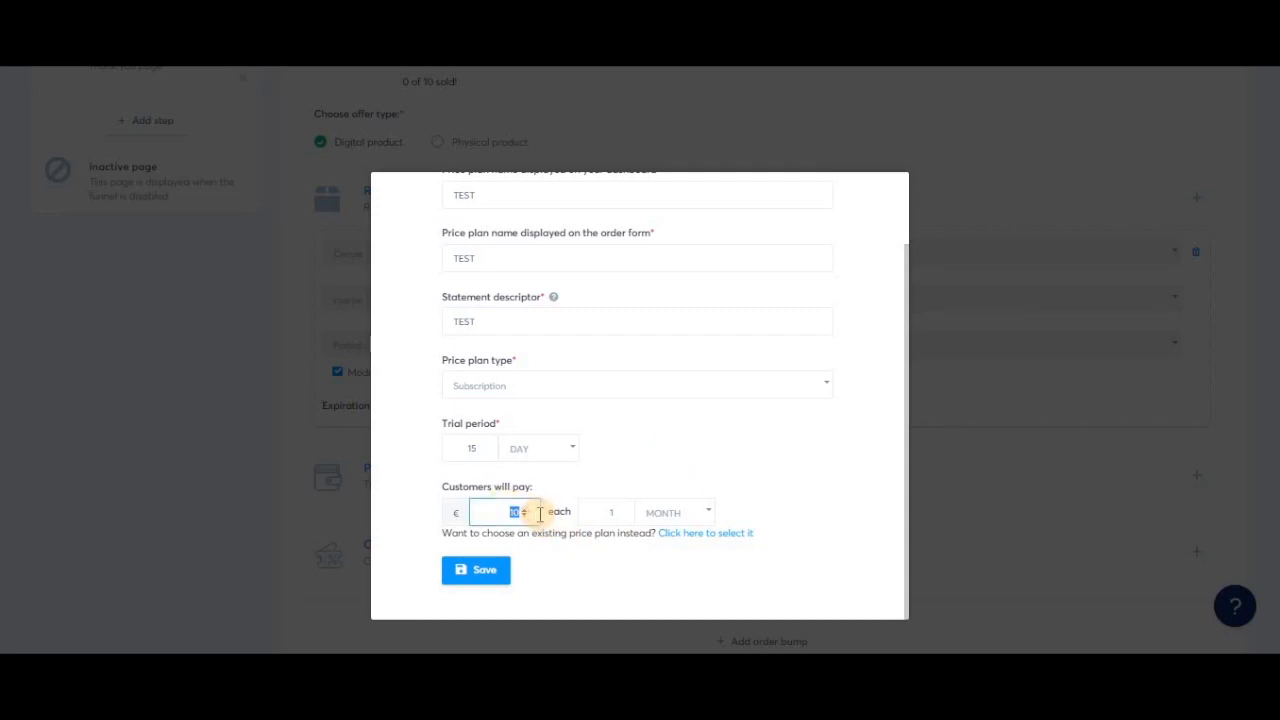
click(630, 465)
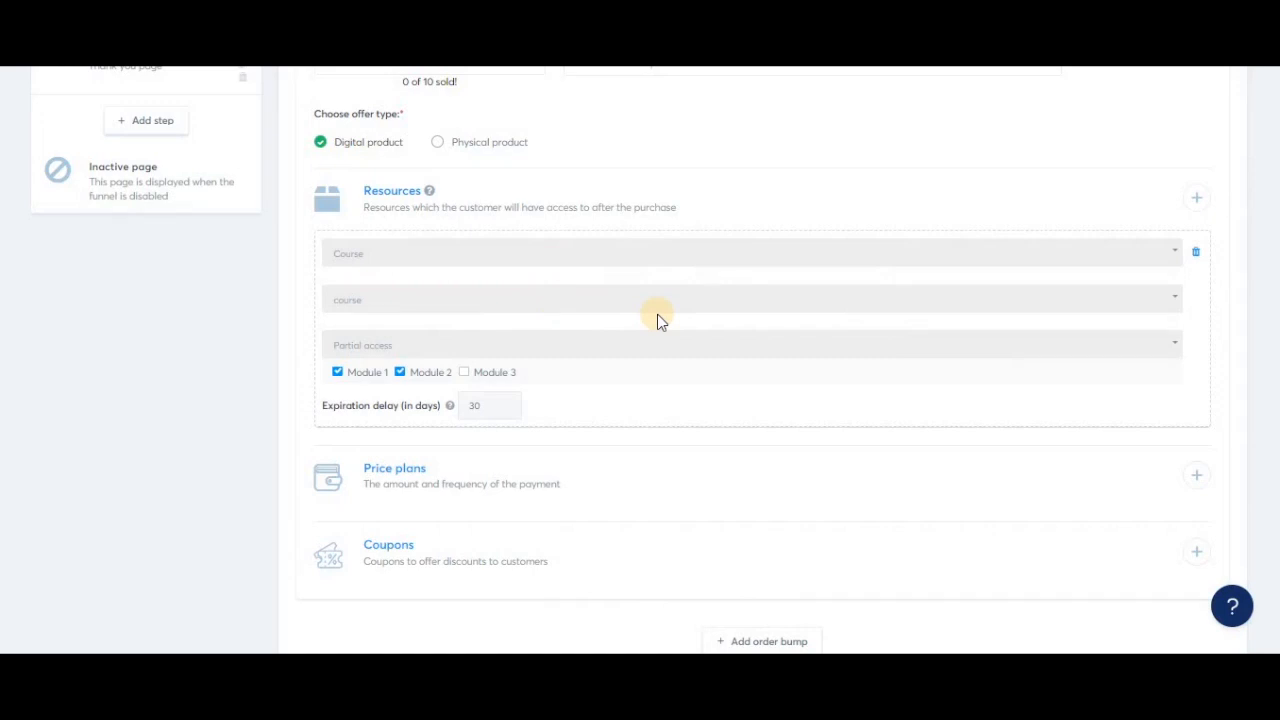
- Start a new price plan of type Payment plan in which customers pay €10 every 1 month
click(1199, 477)
click(681, 396)
click(540, 472)
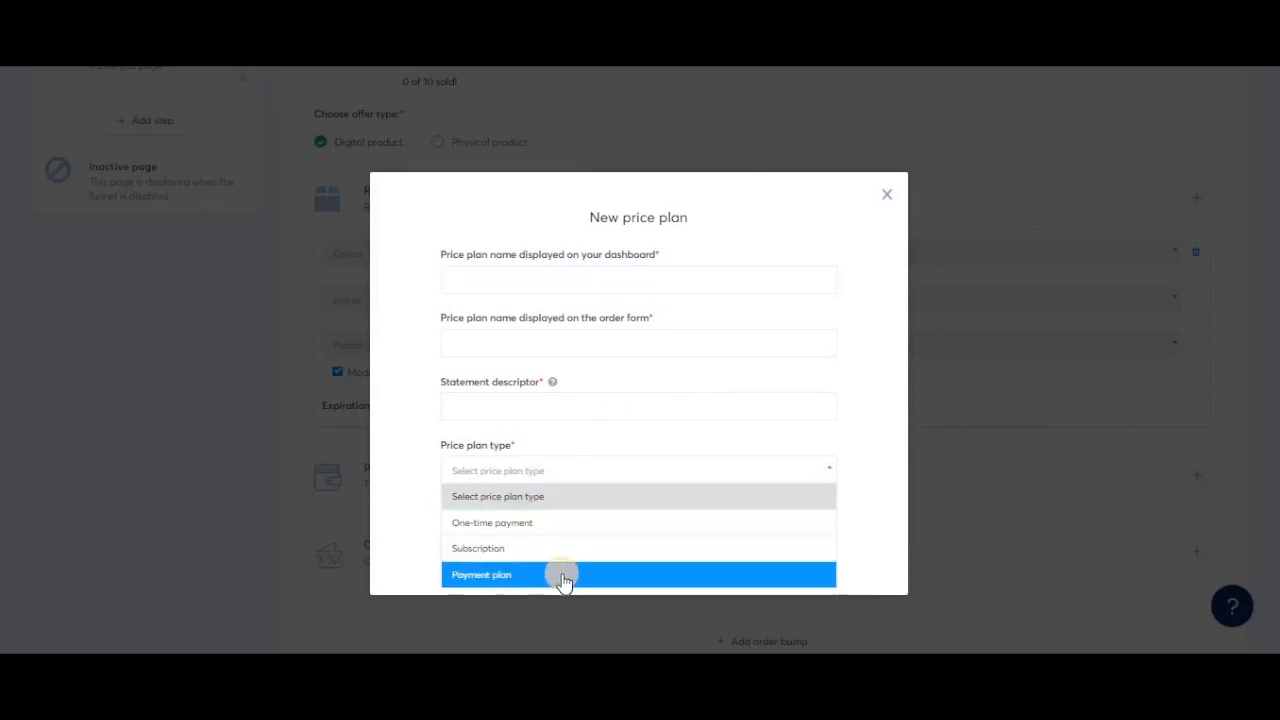
click(563, 576)
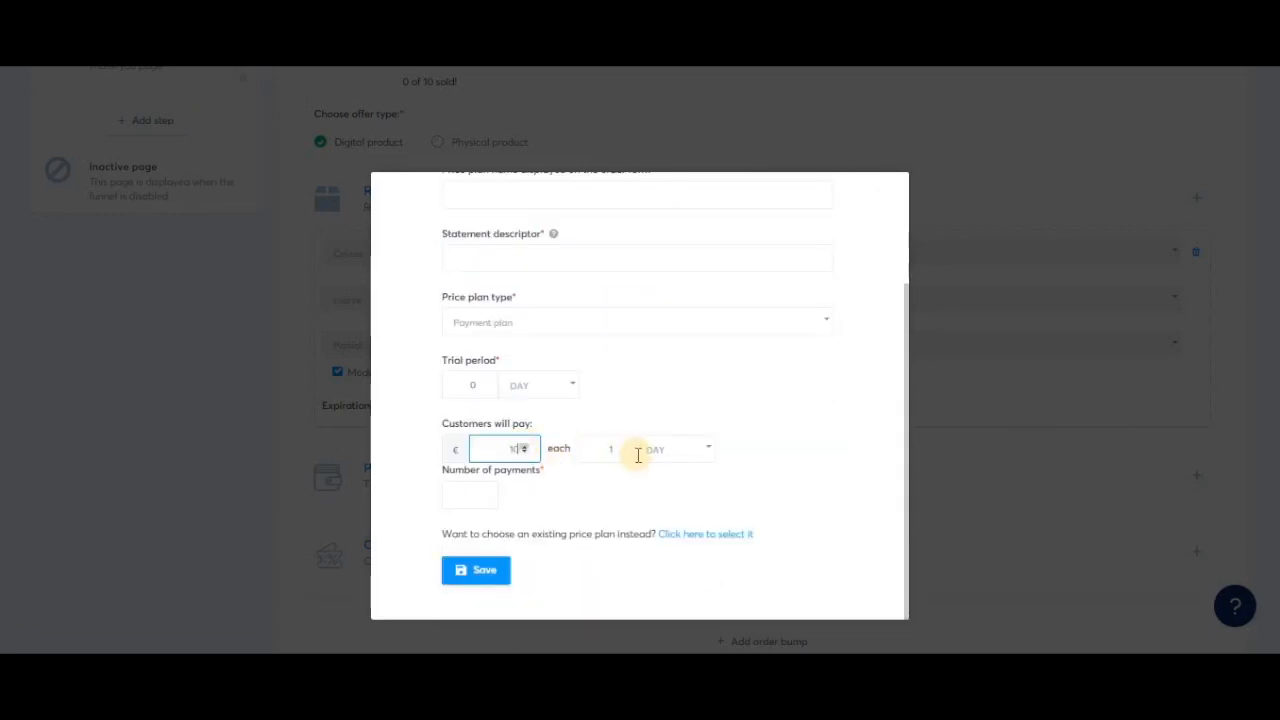
click(668, 451)
click(686, 528)
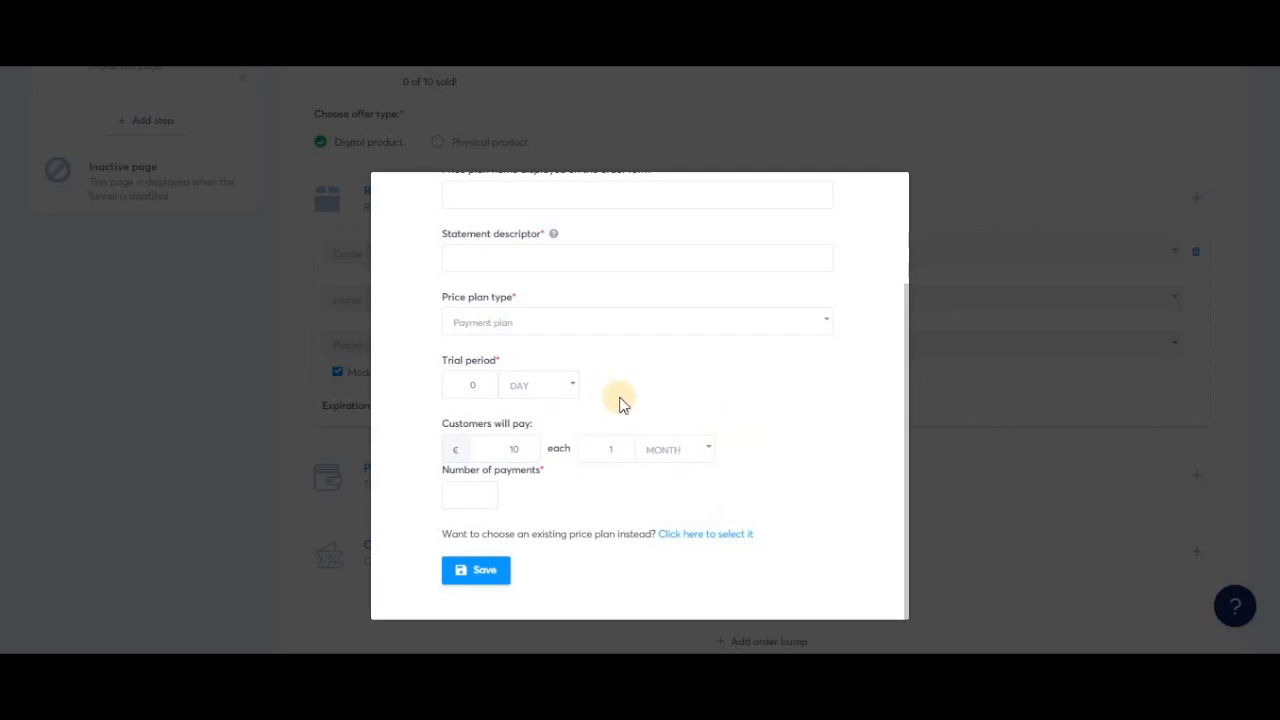
- Set the payment plan's number of payments to 5
click(462, 488)
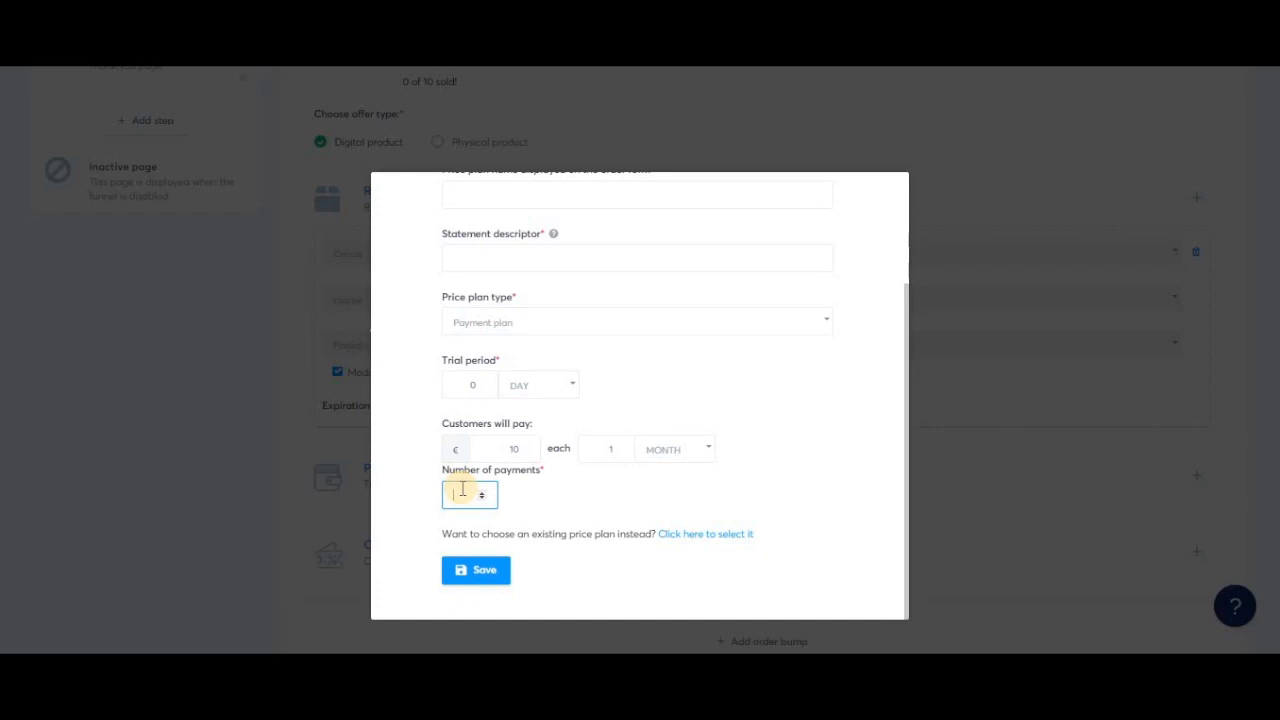
text(5)
click(543, 503)
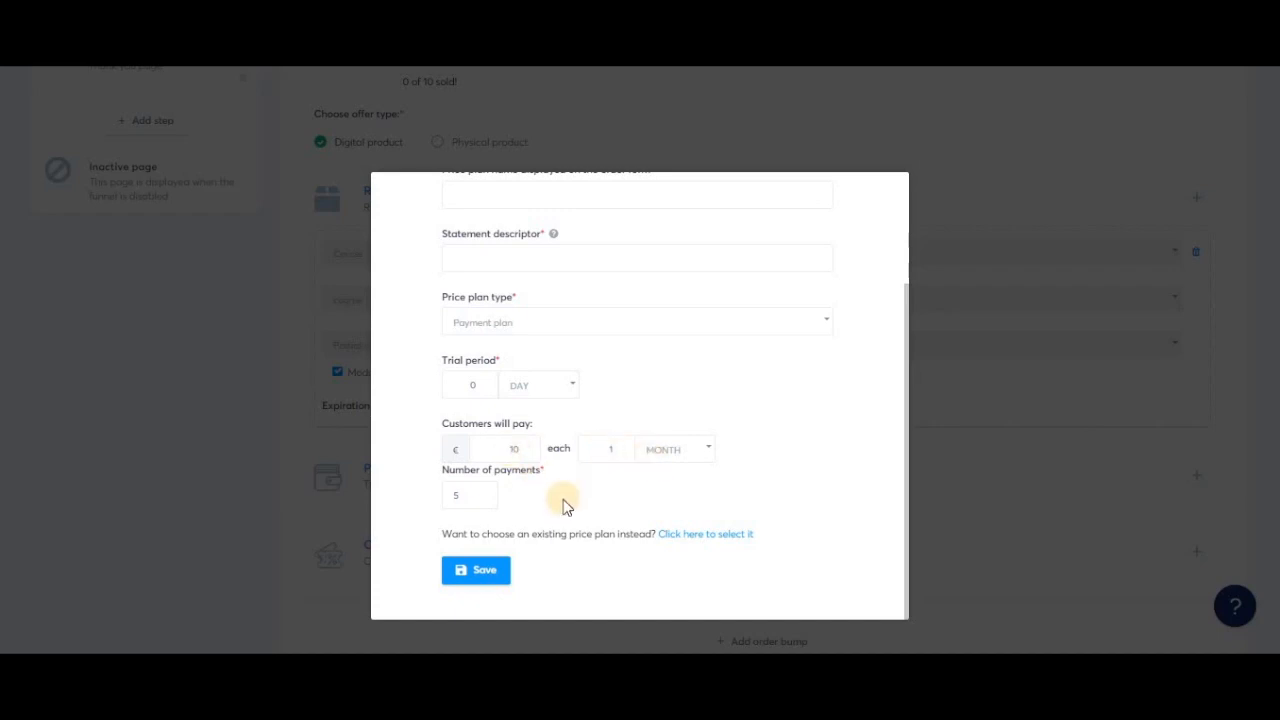
scroll(709, 400, up, 2)
scroll(640, 398, down, 2)
- Change the price plan type to One-time payment with a payment amount of €10 and try to save it
click(615, 325)
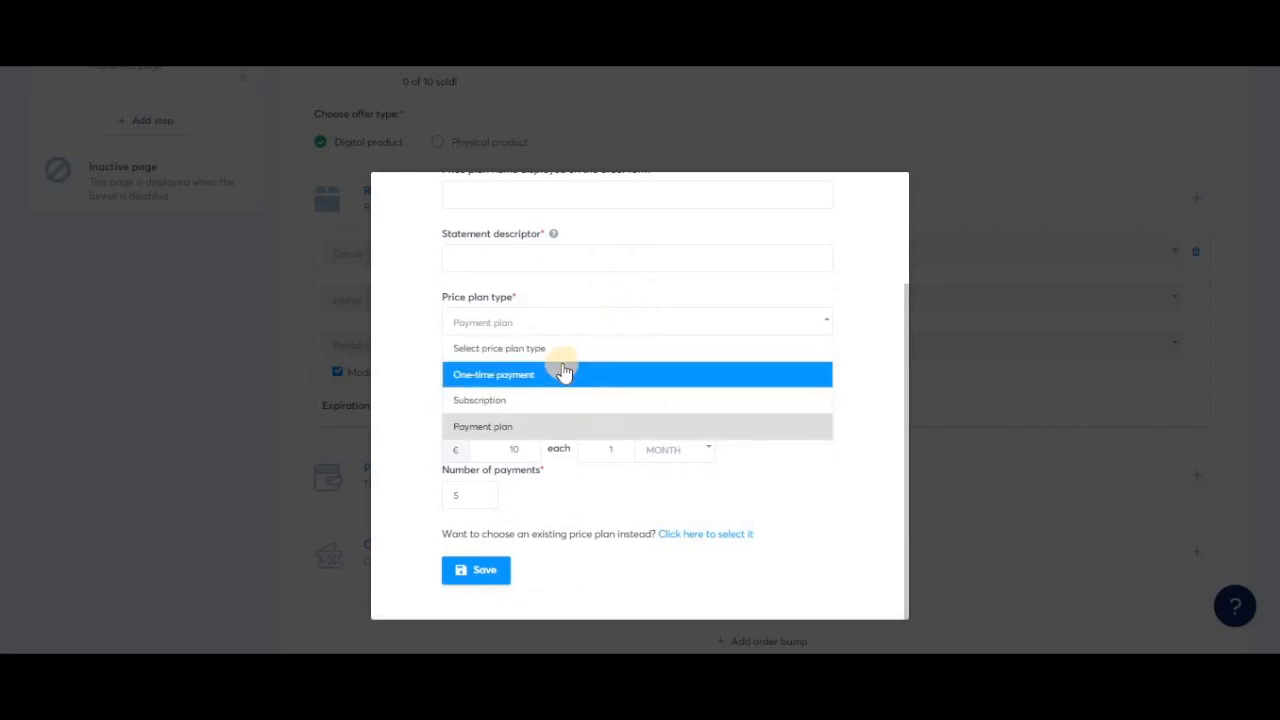
click(563, 371)
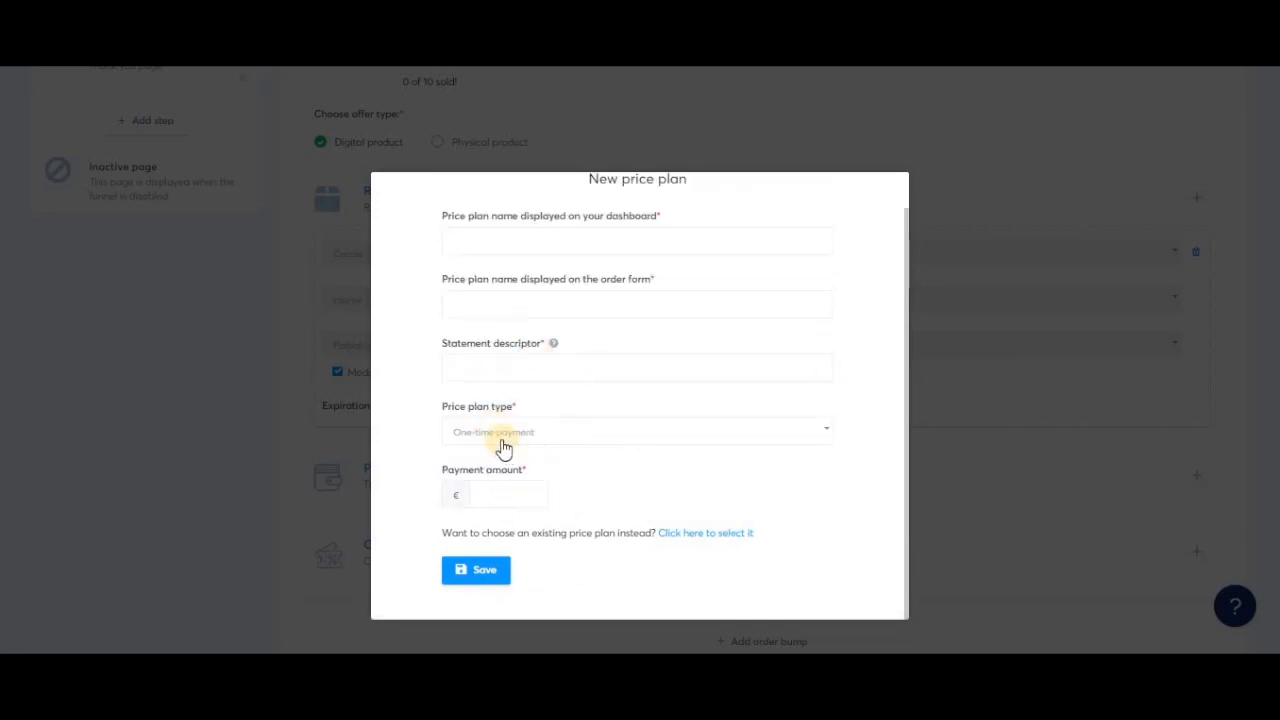
click(489, 494)
text(10)
click(484, 576)
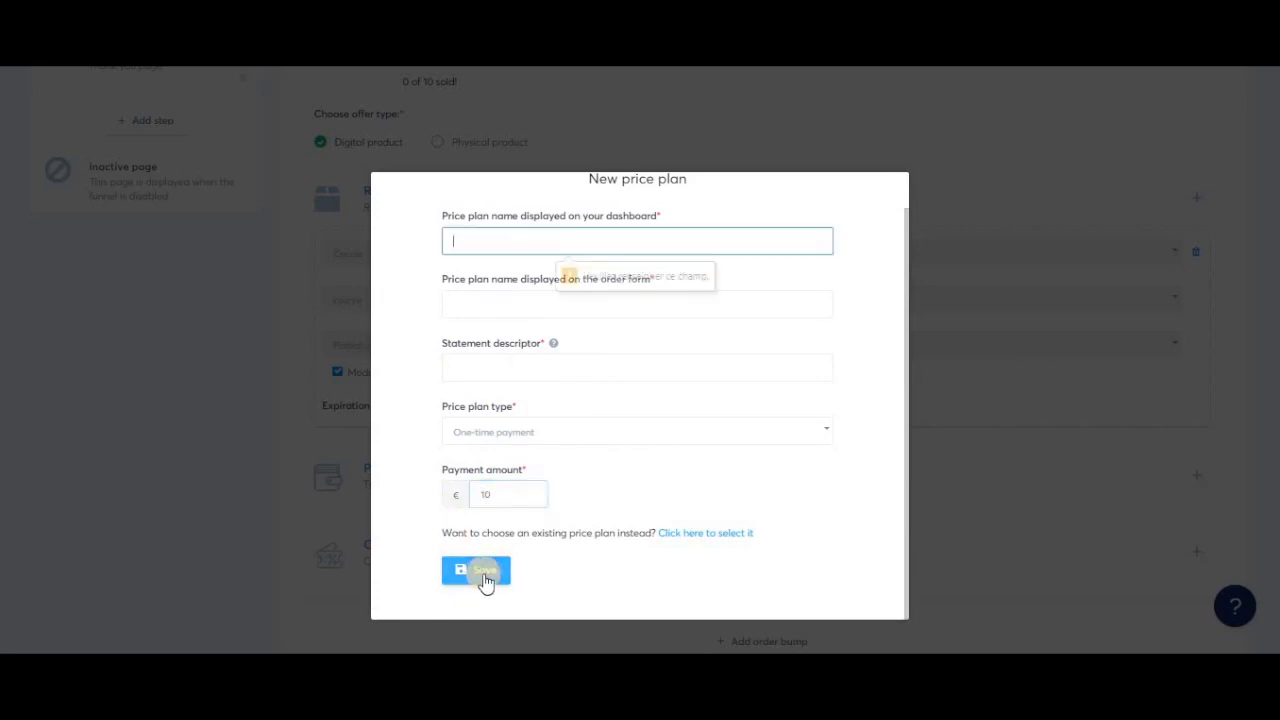
- Enter TEST as the plan's dashboard name, order form name and statement descriptor, and save the price plan
text(TEST)
key(Tab)
text(TEST)
key(Tab)
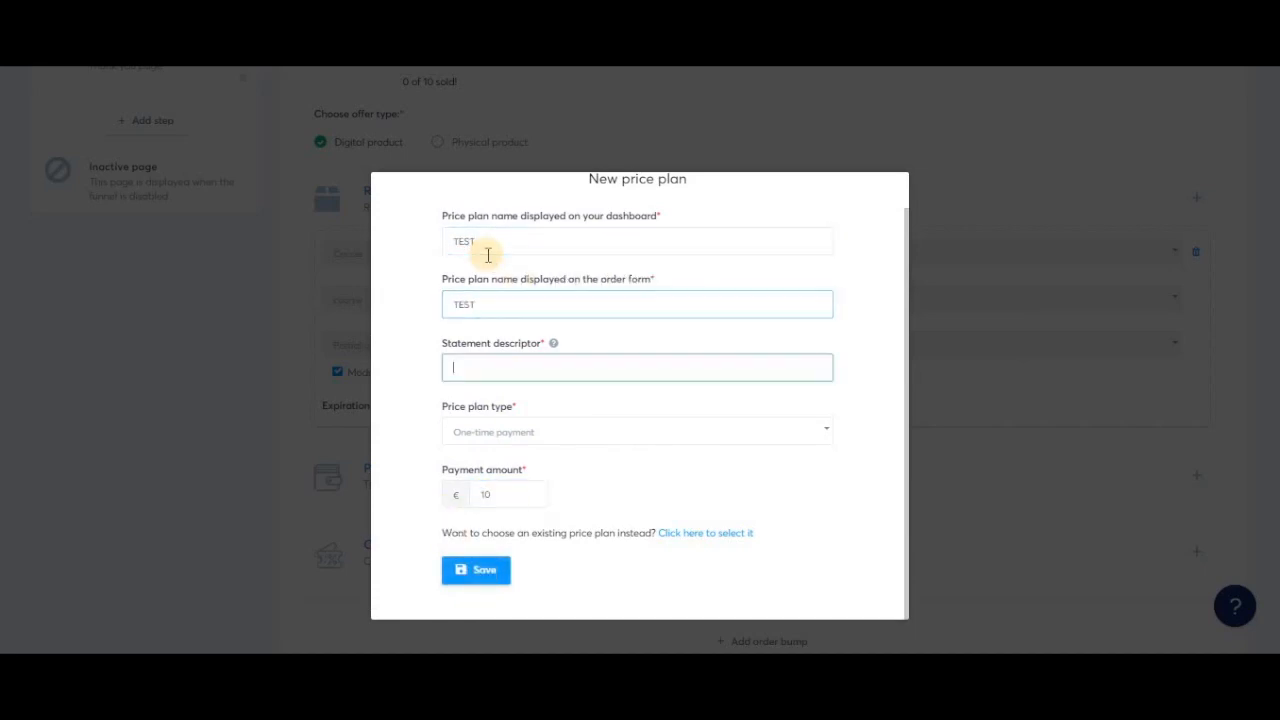
text(TEST)
click(474, 568)
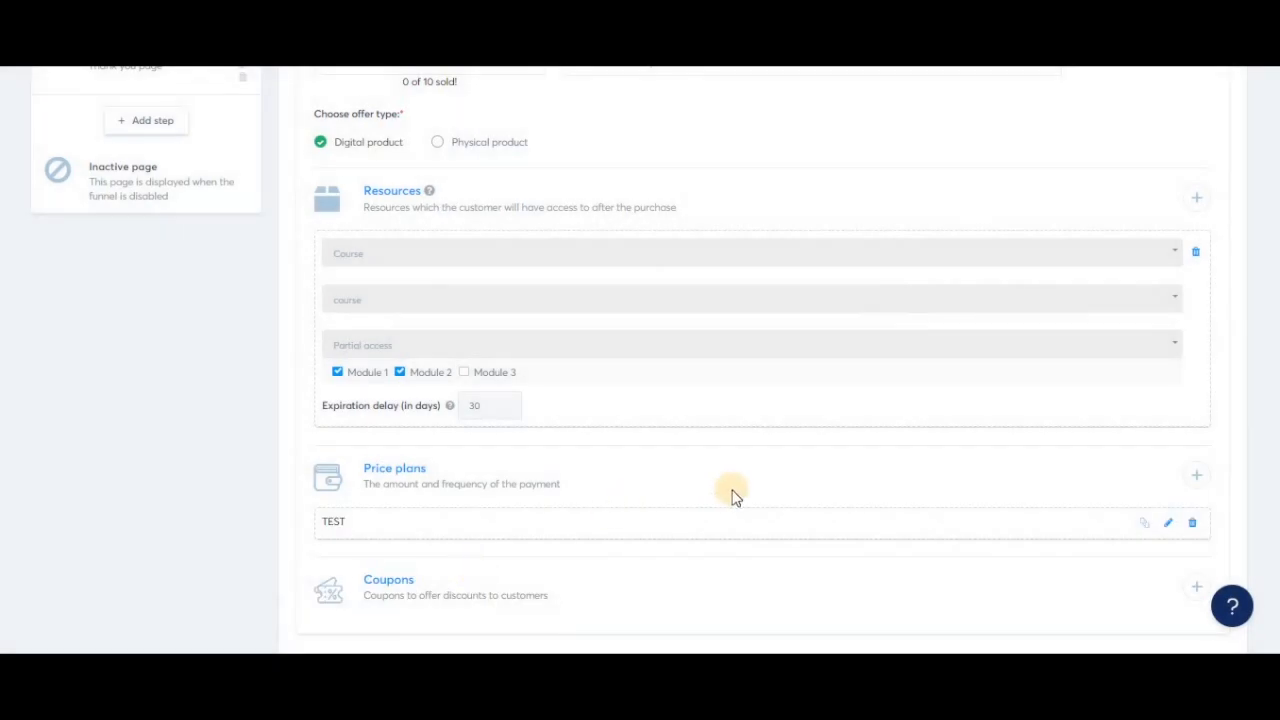
- Save the Order Form funnel step and open its page in the page editor
scroll(733, 497, up, 5)
click(1189, 263)
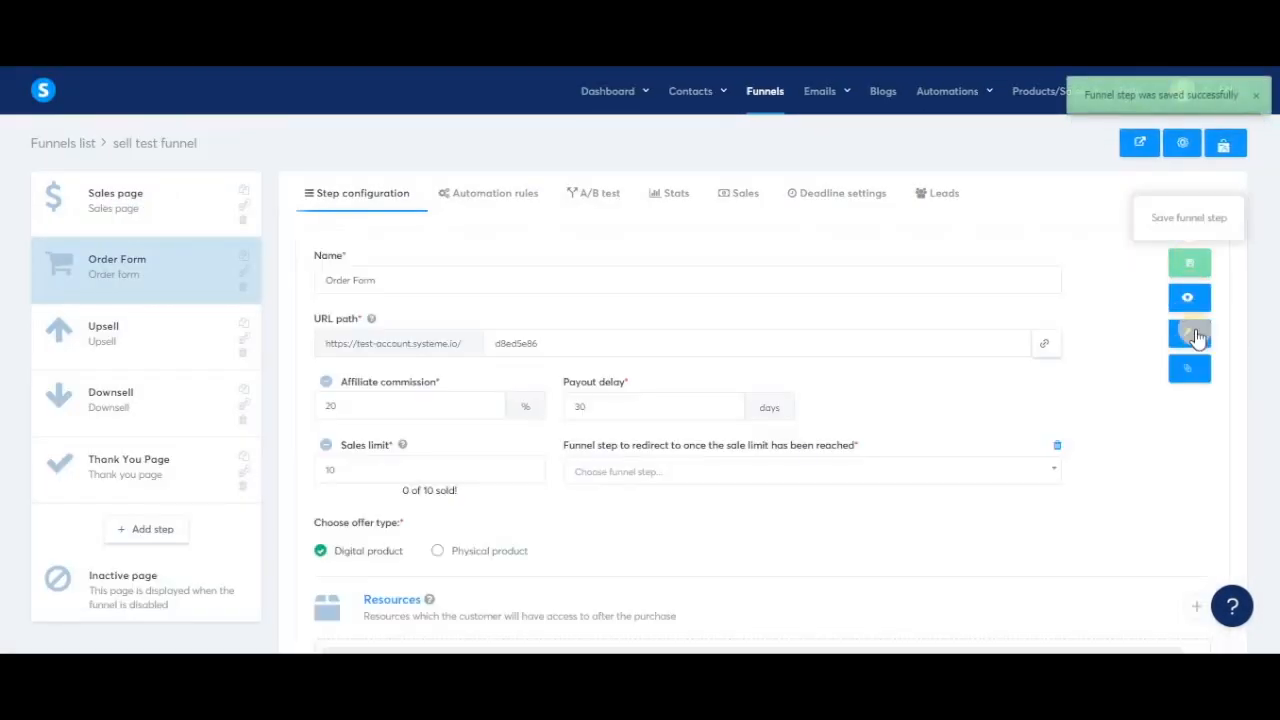
right_click(1189, 341)
click(1149, 346)
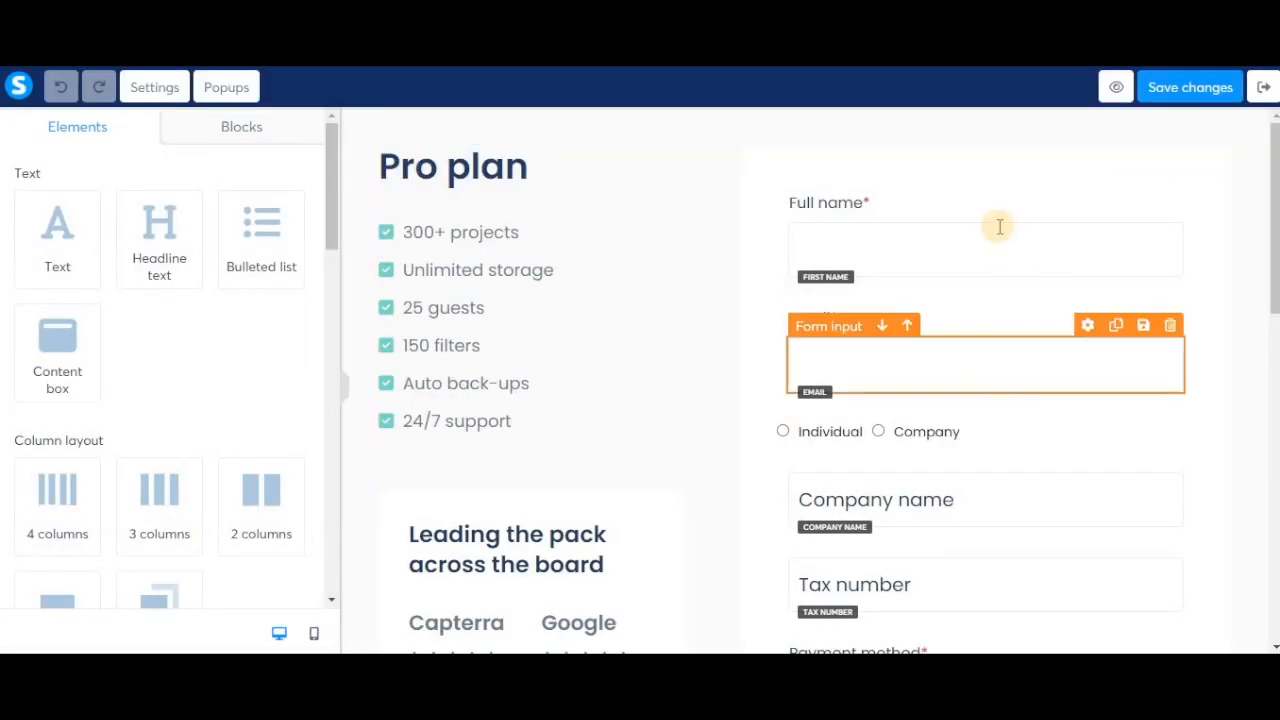
- Review the order form page's input fields, payment methods, offer price and payment button
scroll(974, 454, down, 3)
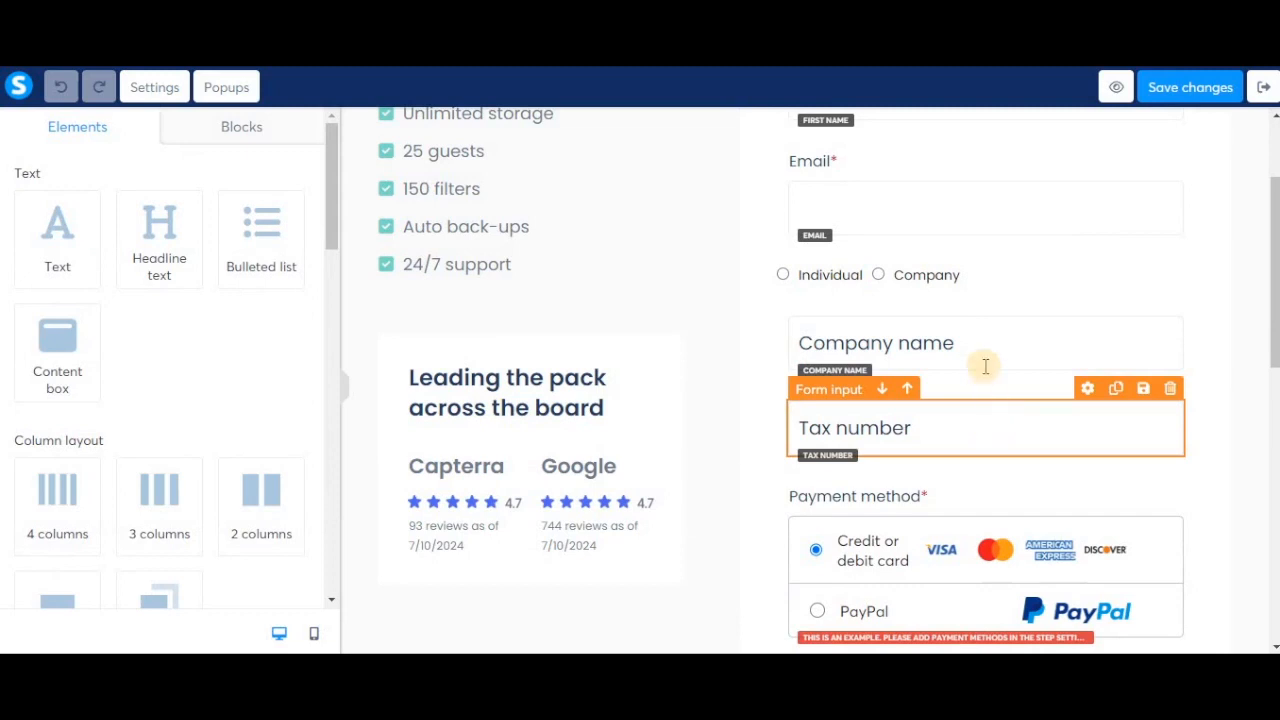
scroll(980, 443, down, 4)
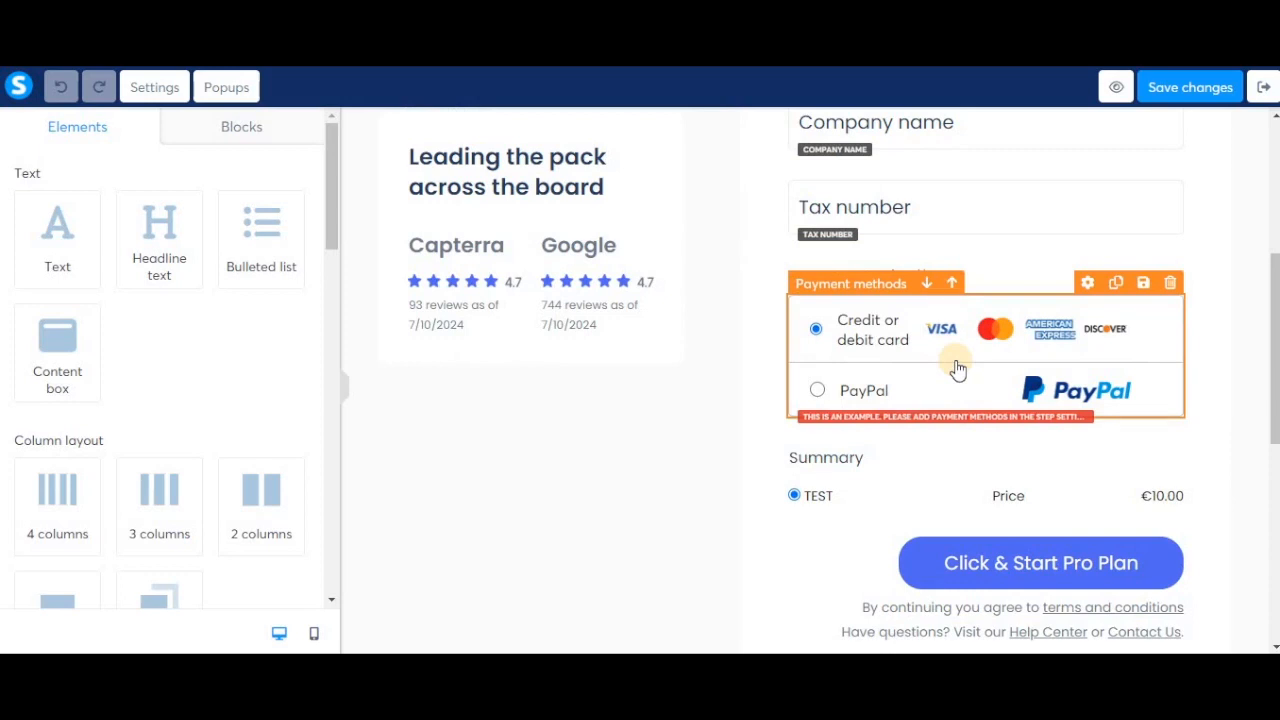
scroll(886, 500, down, 1)
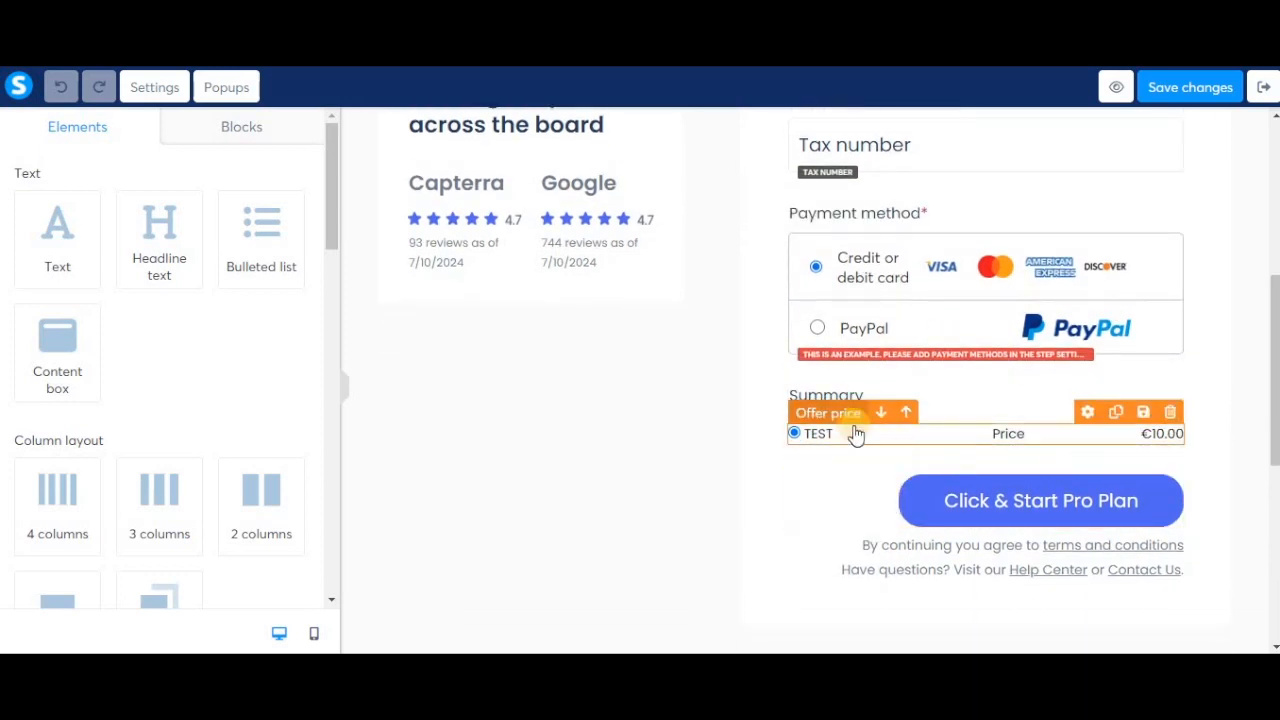
click(960, 501)
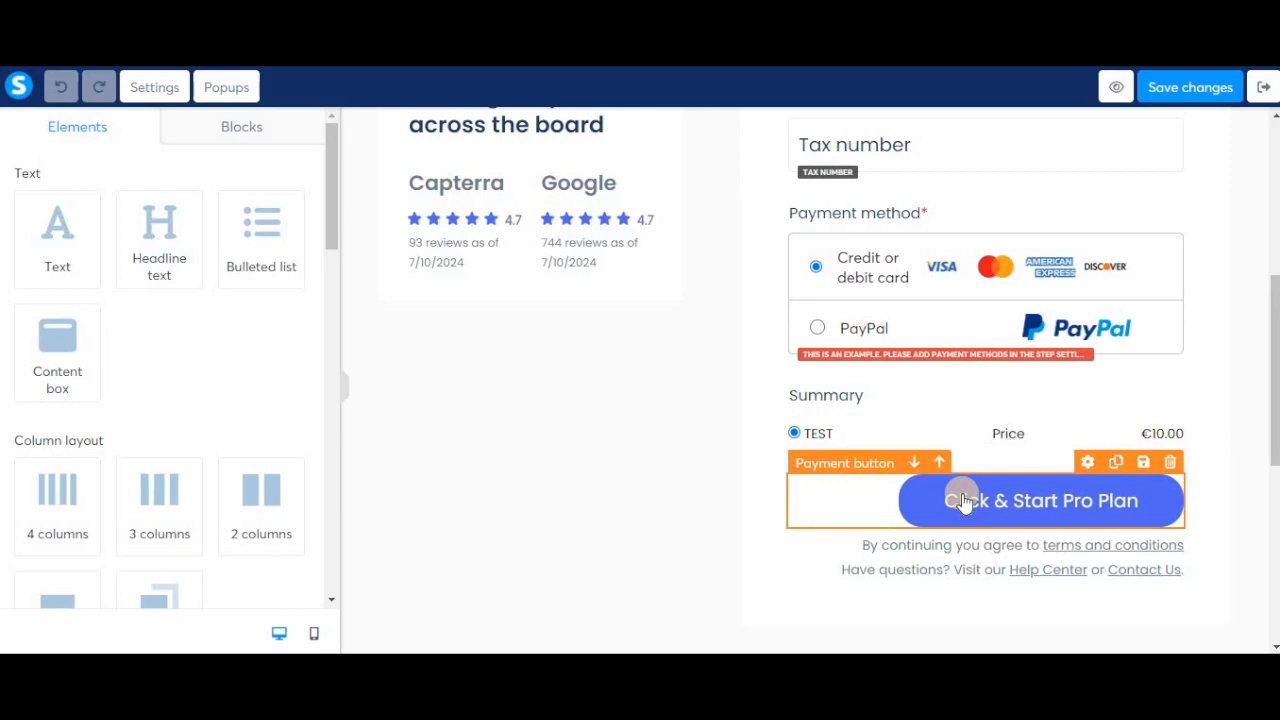
click(962, 501)
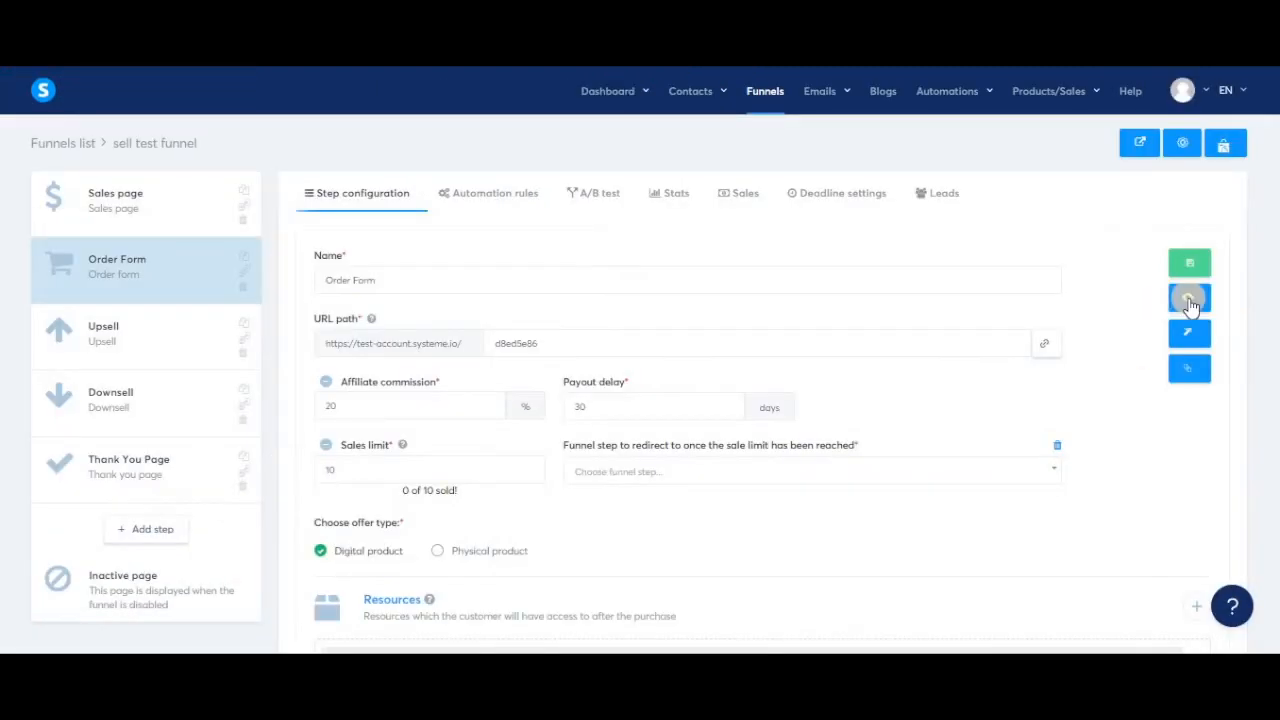
- Preview the live order form page and return to the funnel's step configuration
click(1190, 300)
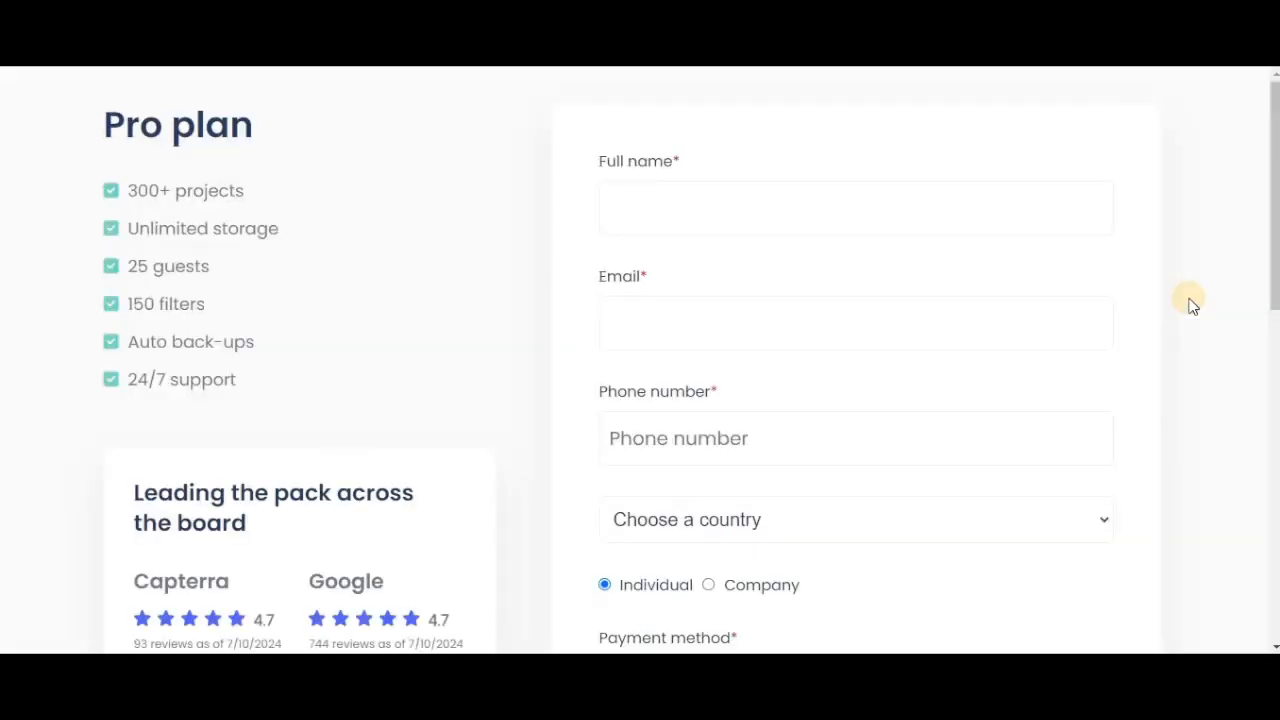
scroll(835, 430, down, 4)
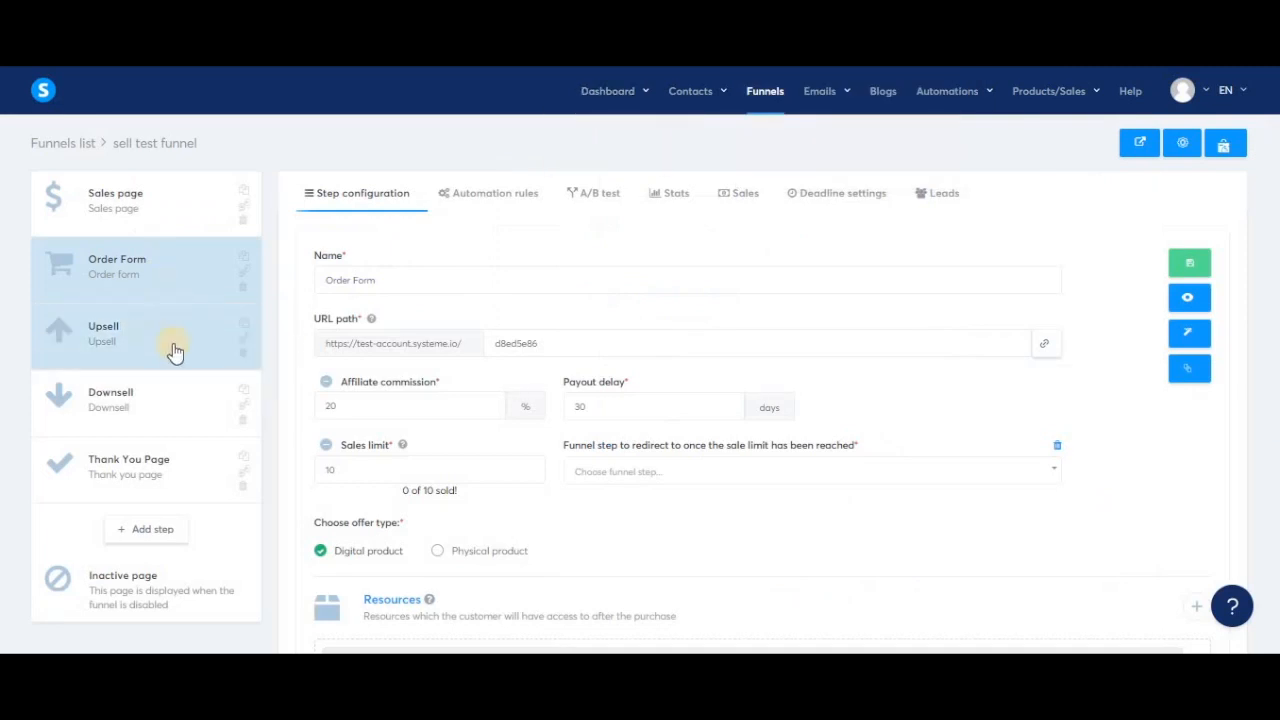
click(155, 345)
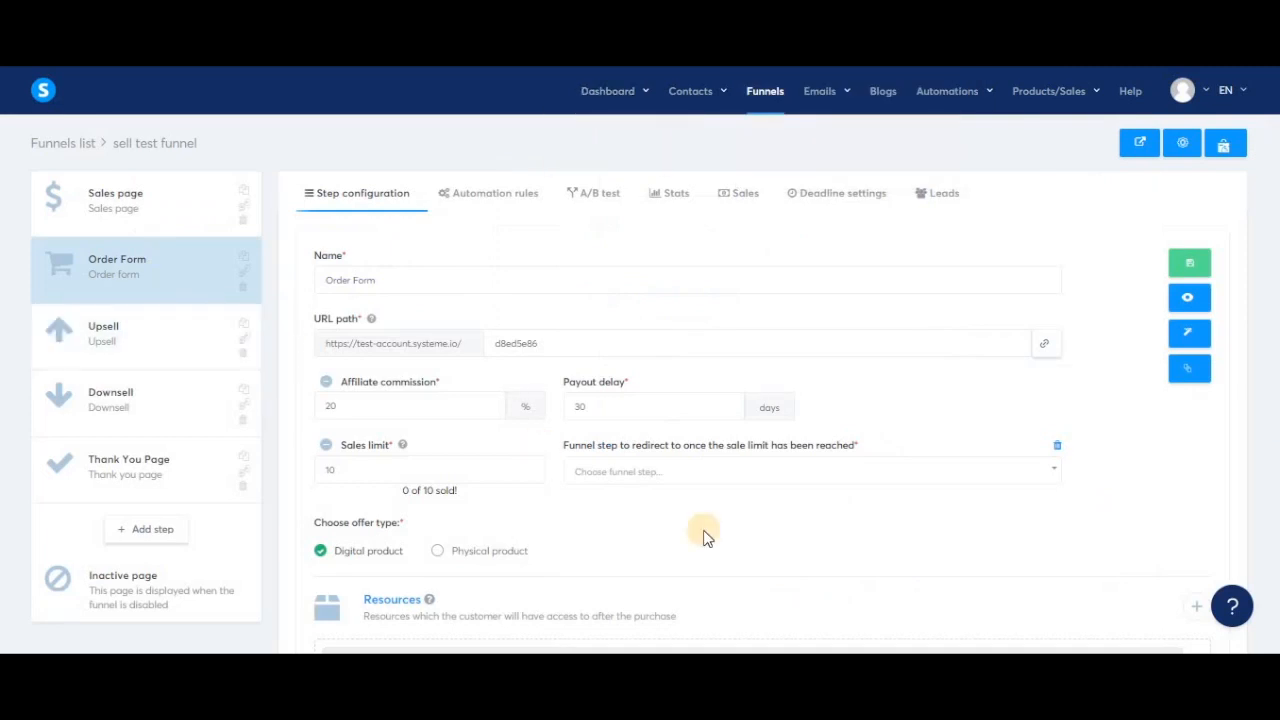
- Look over the Order Form's Coupons section and find where coupons are managed in the account
scroll(703, 538, down, 5)
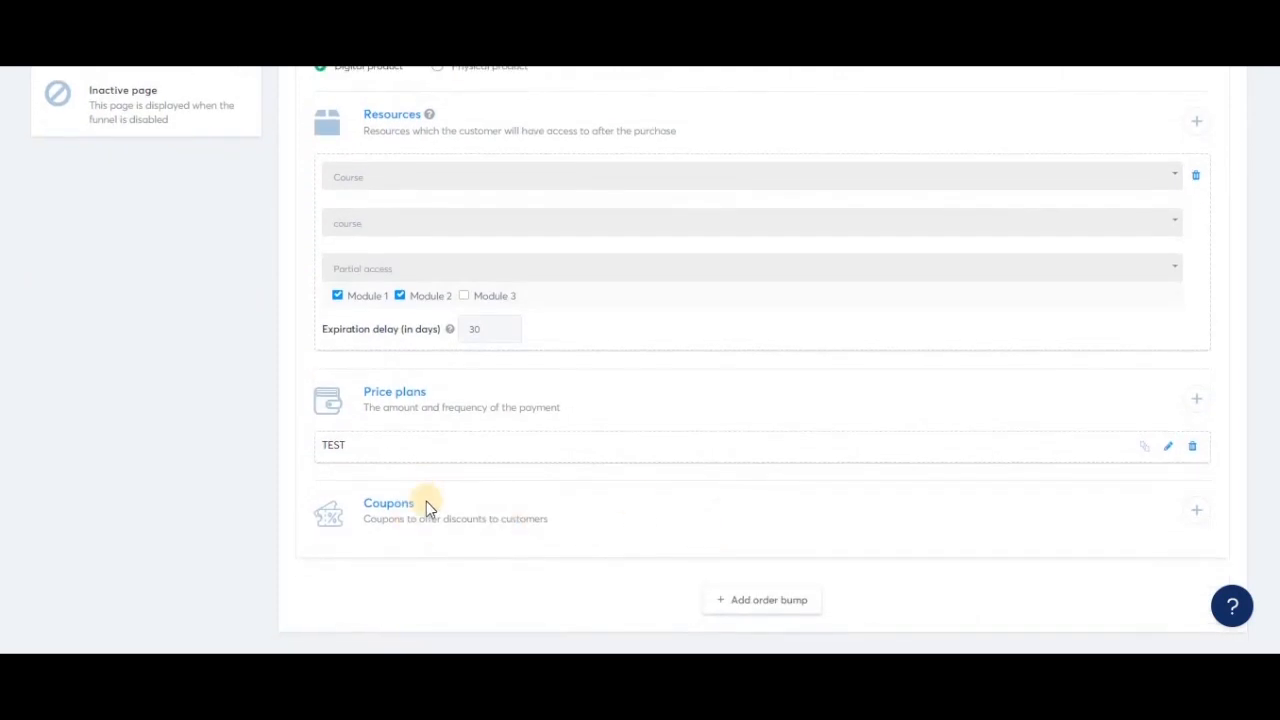
drag(365, 503, 563, 510)
click(563, 510)
scroll(837, 434, up, 5)
mouse_move(1063, 100)
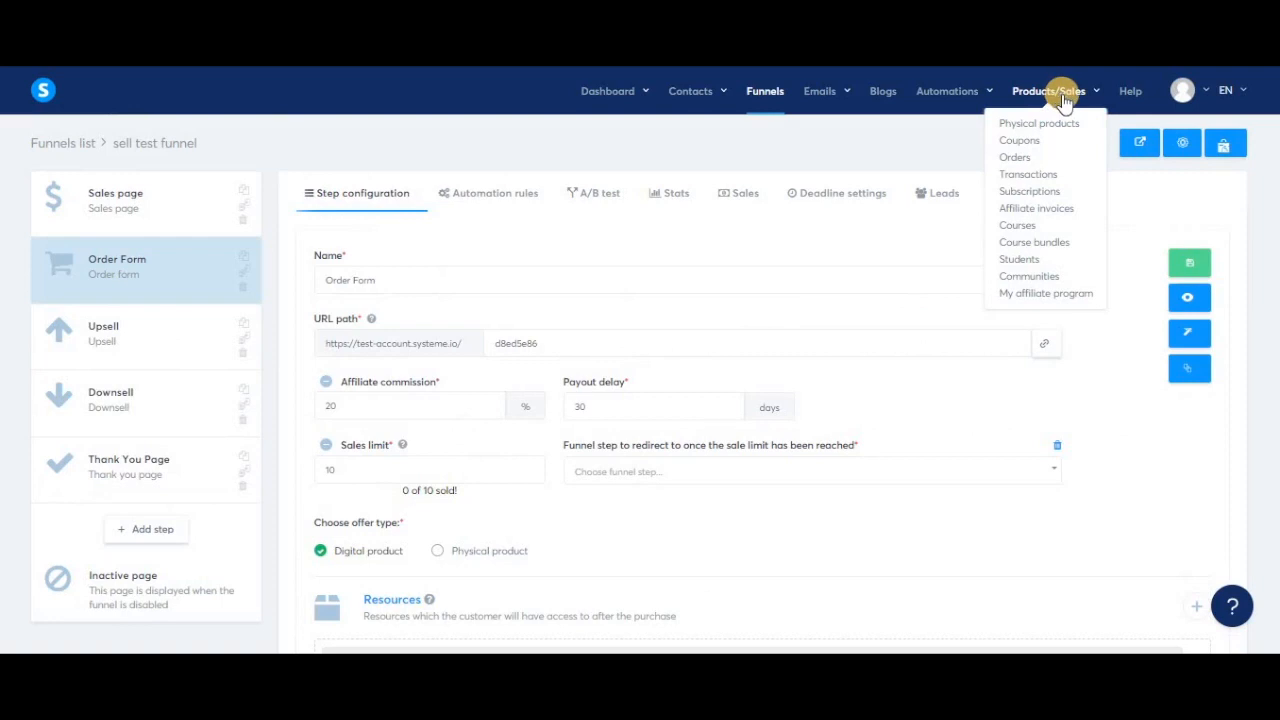
scroll(845, 410, down, 5)
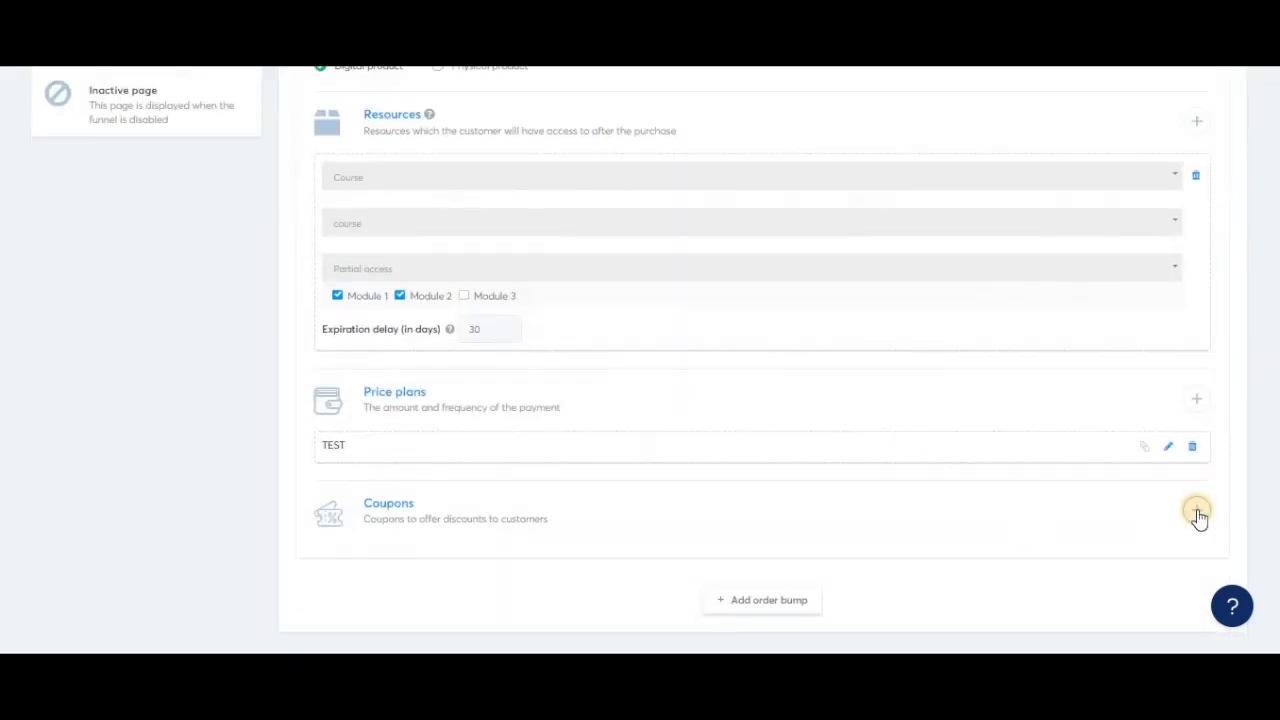
- Add the existing coupon "Coupon test (TEST)" to the Order Form's coupons and save the choice
click(1197, 512)
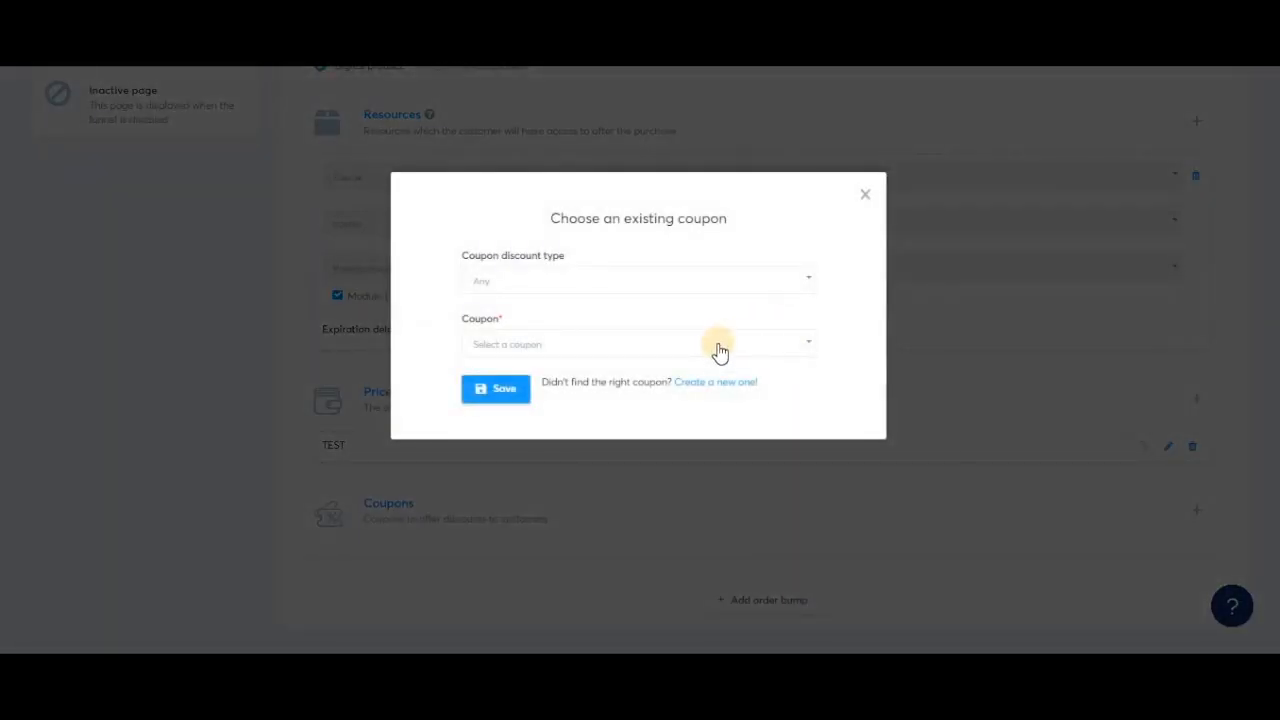
click(719, 349)
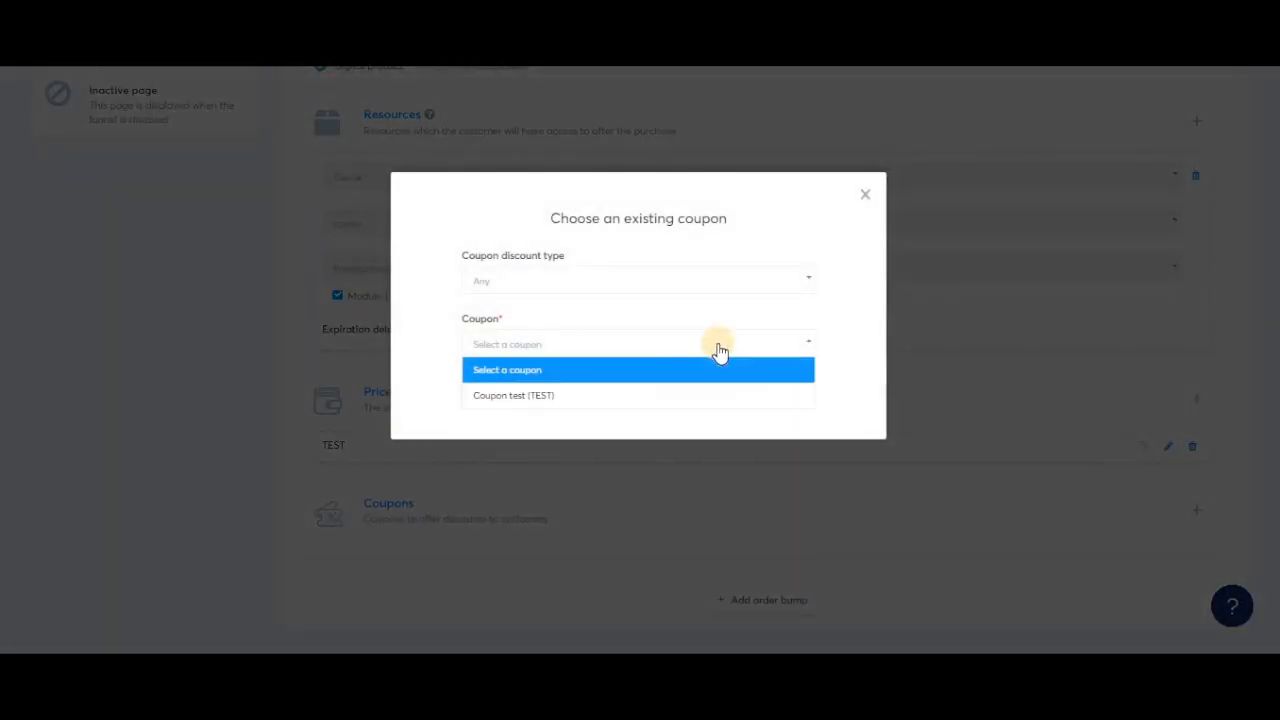
click(598, 397)
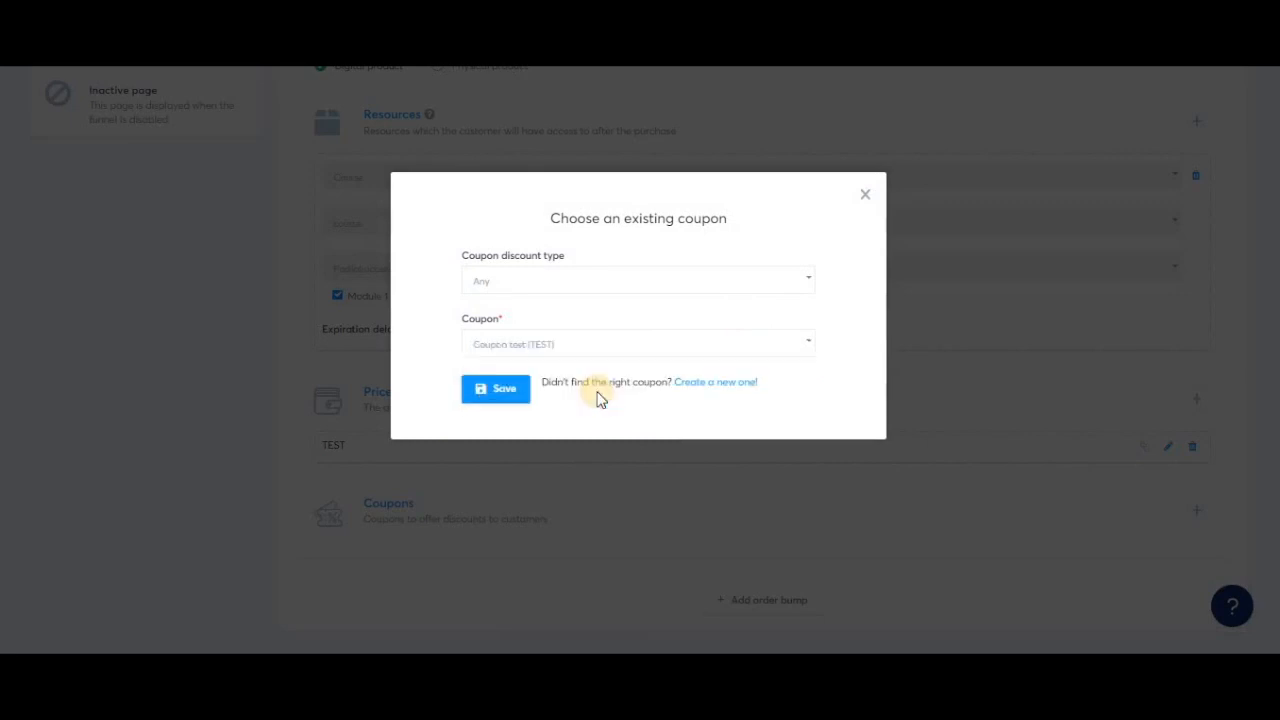
click(496, 389)
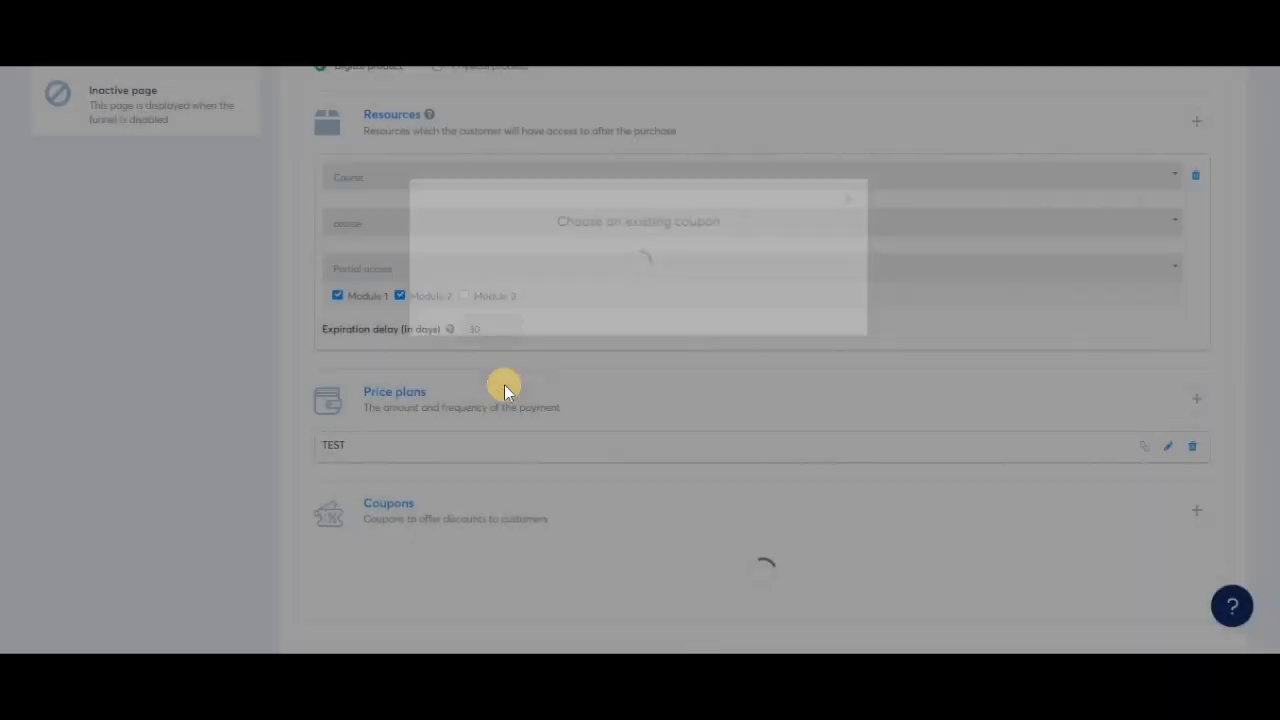
scroll(700, 532, down, 1)
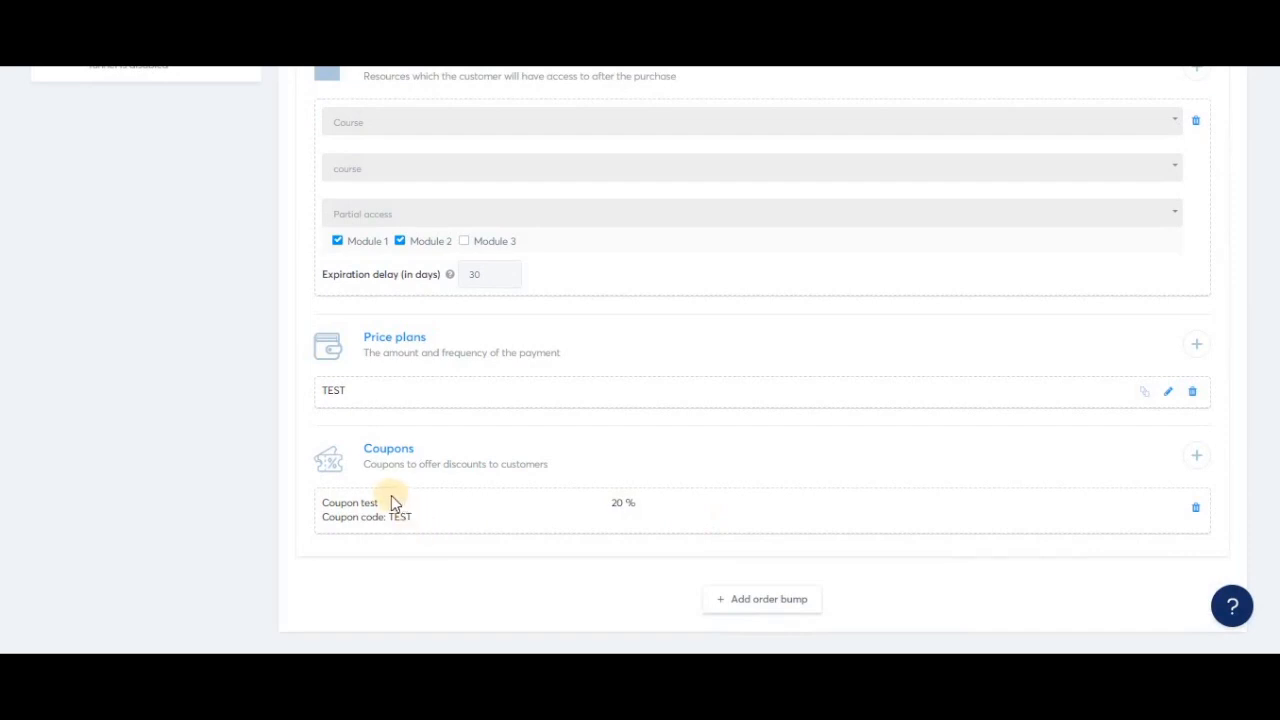
- Check the added coupon's name, code and discount percentage in the Coupons section
drag(383, 503, 324, 505)
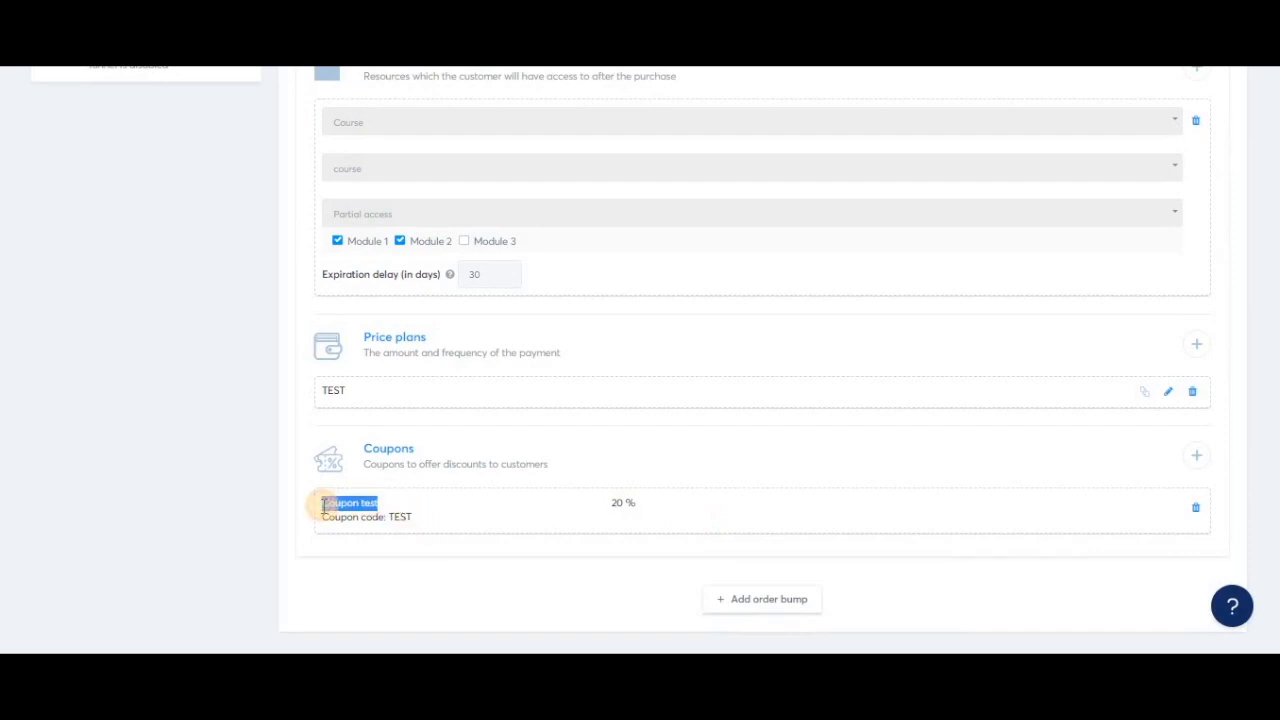
click(422, 513)
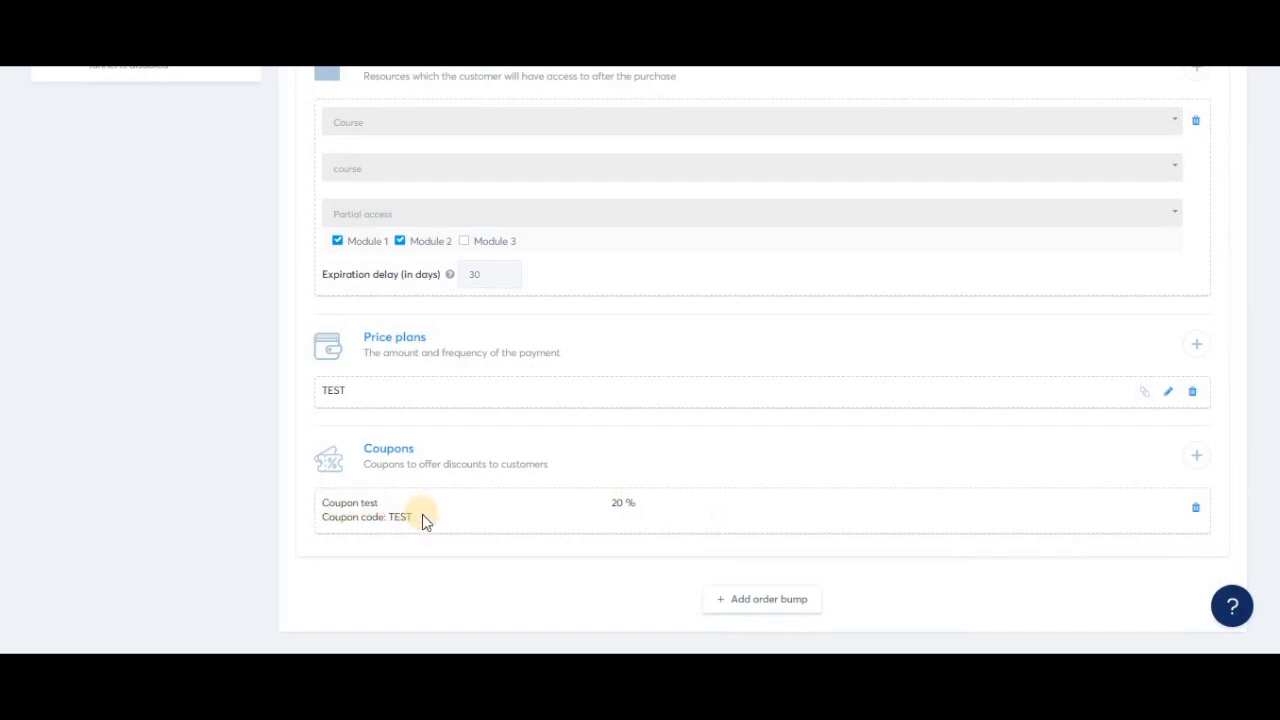
double_click(399, 517)
click(412, 519)
drag(640, 507, 607, 502)
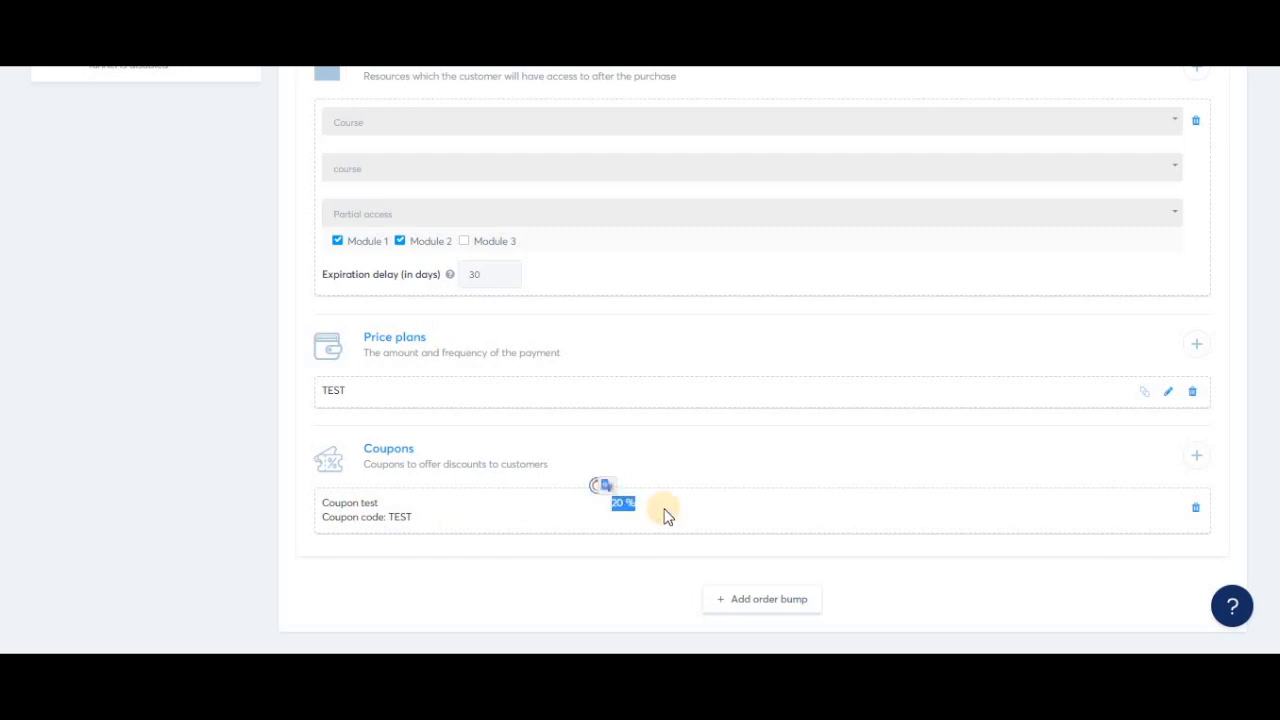
- Save the Order Form step with its coupon and open the order form page for editing in a new browser tab
scroll(820, 431, up, 10)
click(1178, 270)
right_click(1189, 338)
click(1165, 354)
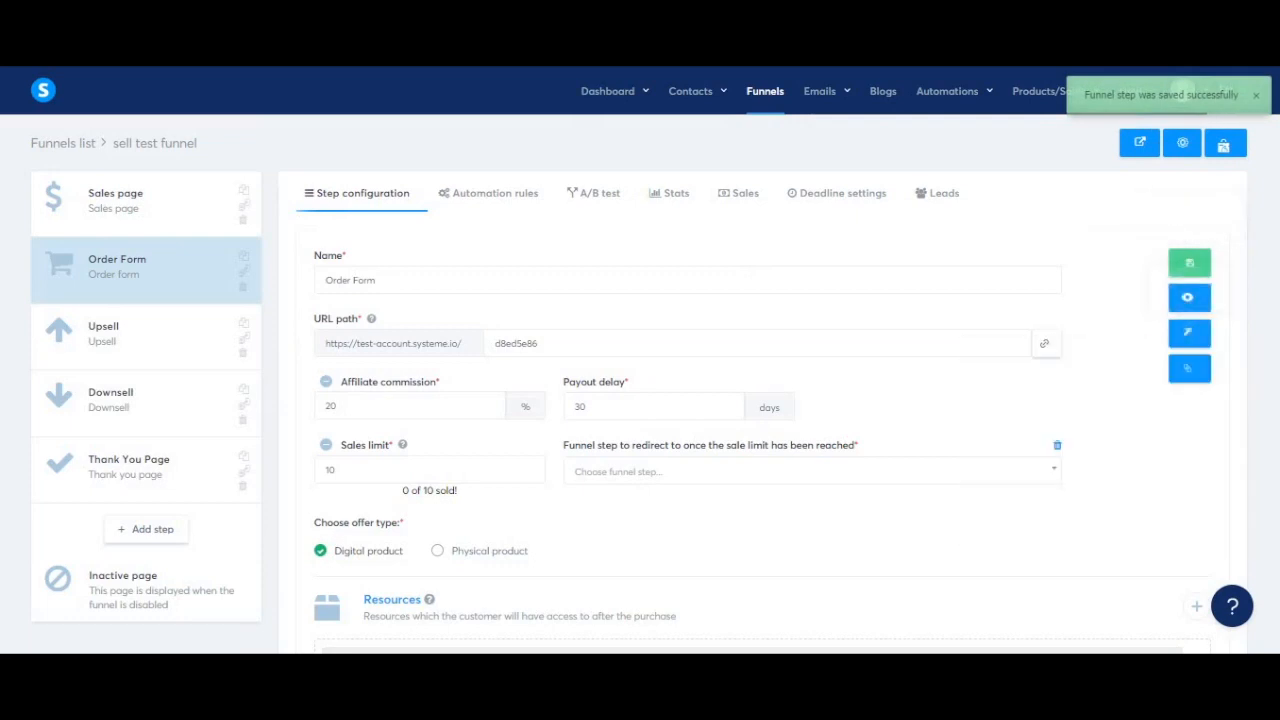
click(815, 25)
- Place a Coupon element on the order form page between the price summary and the payment button
scroll(751, 497, down, 8)
scroll(177, 380, down, 8)
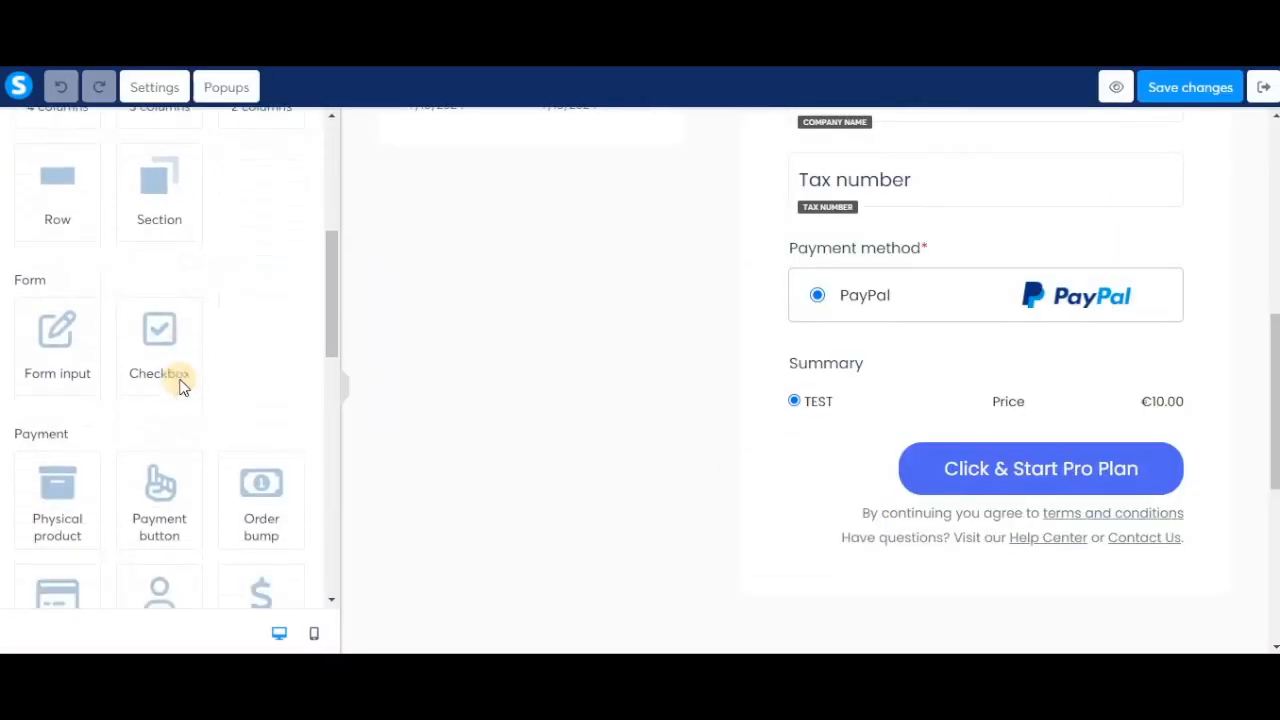
scroll(177, 382, down, 3)
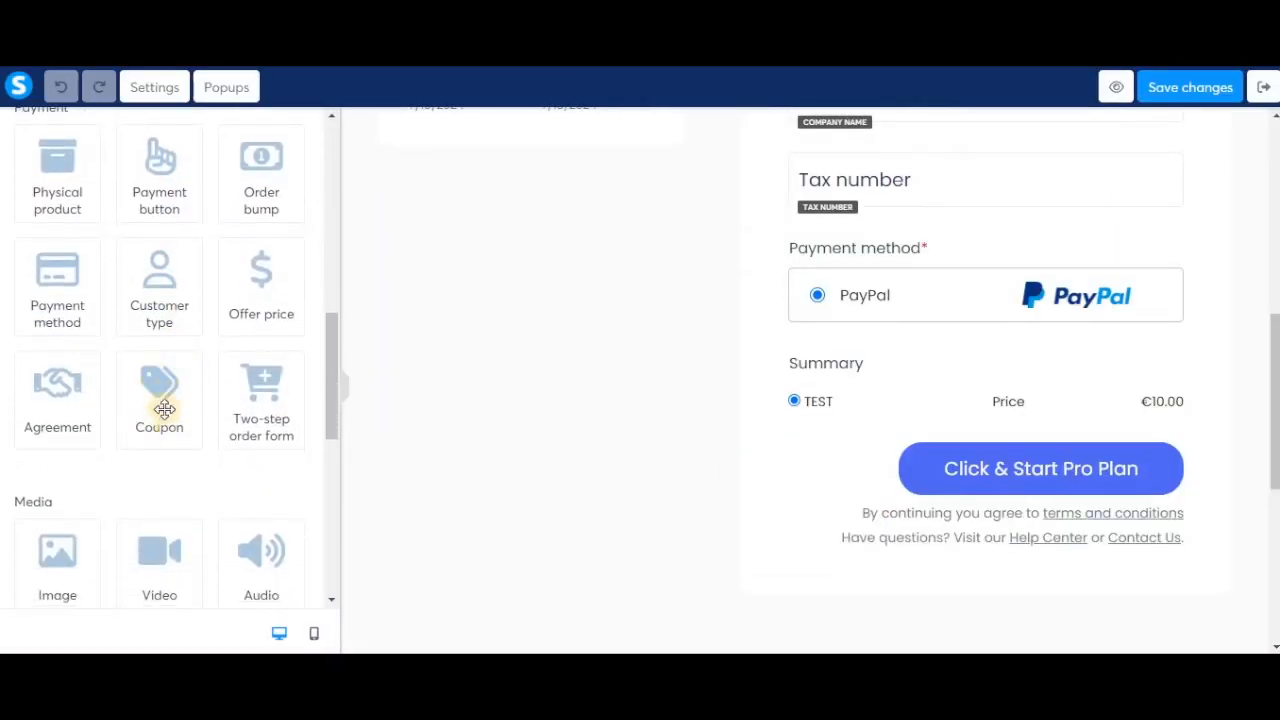
drag(162, 418, 830, 422)
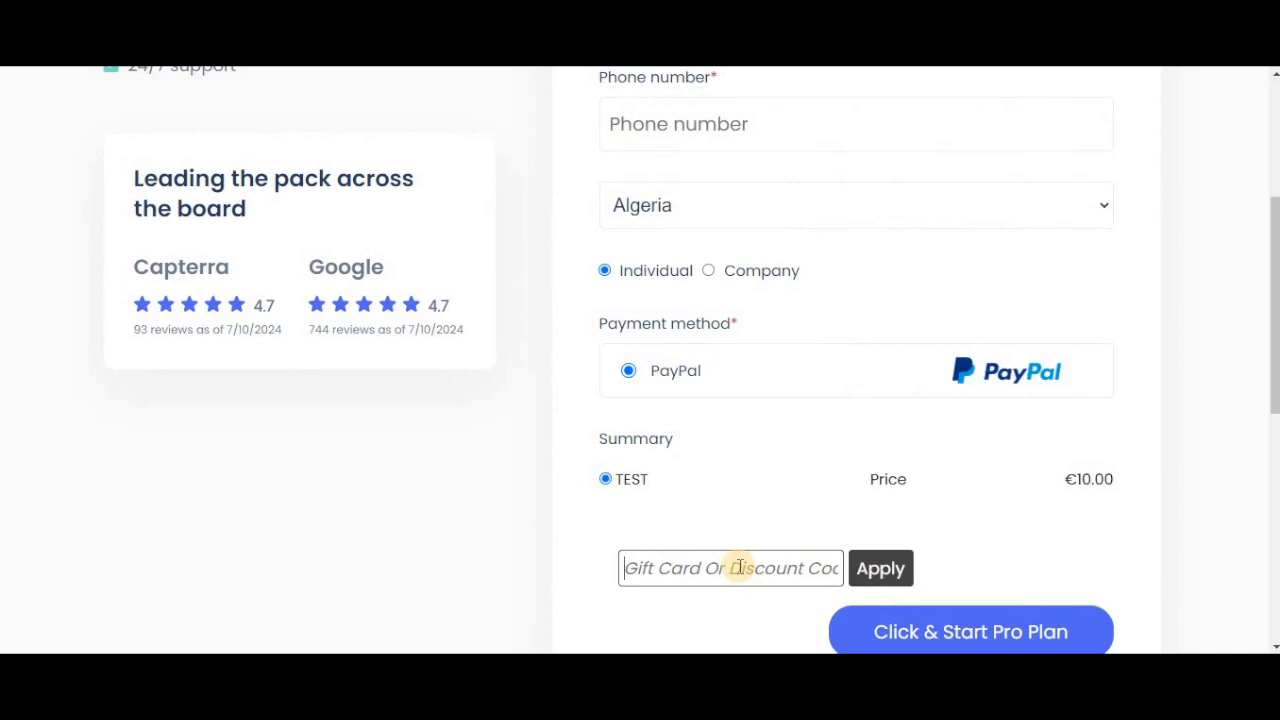
- Test the coupon field on the order form page preview by applying the made-up code "mlkdsf", and replace it with the code "test"
text(mlkdsf)
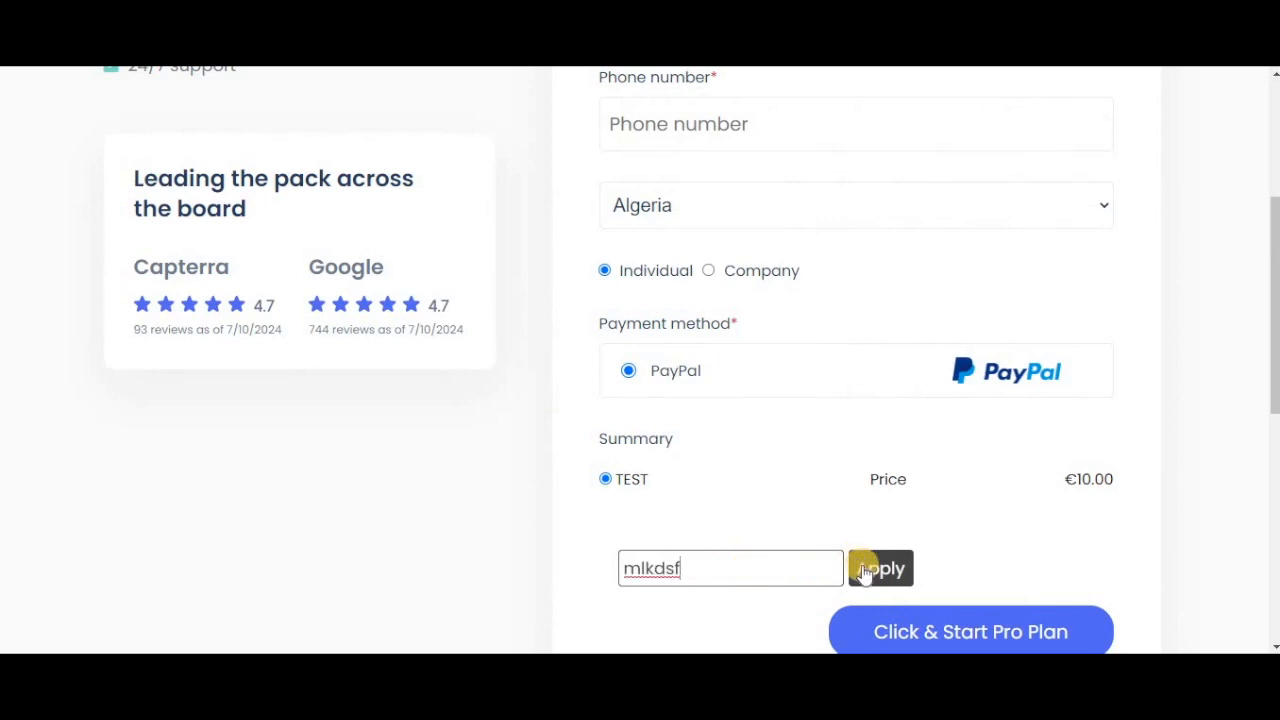
click(865, 572)
drag(684, 567, 523, 572)
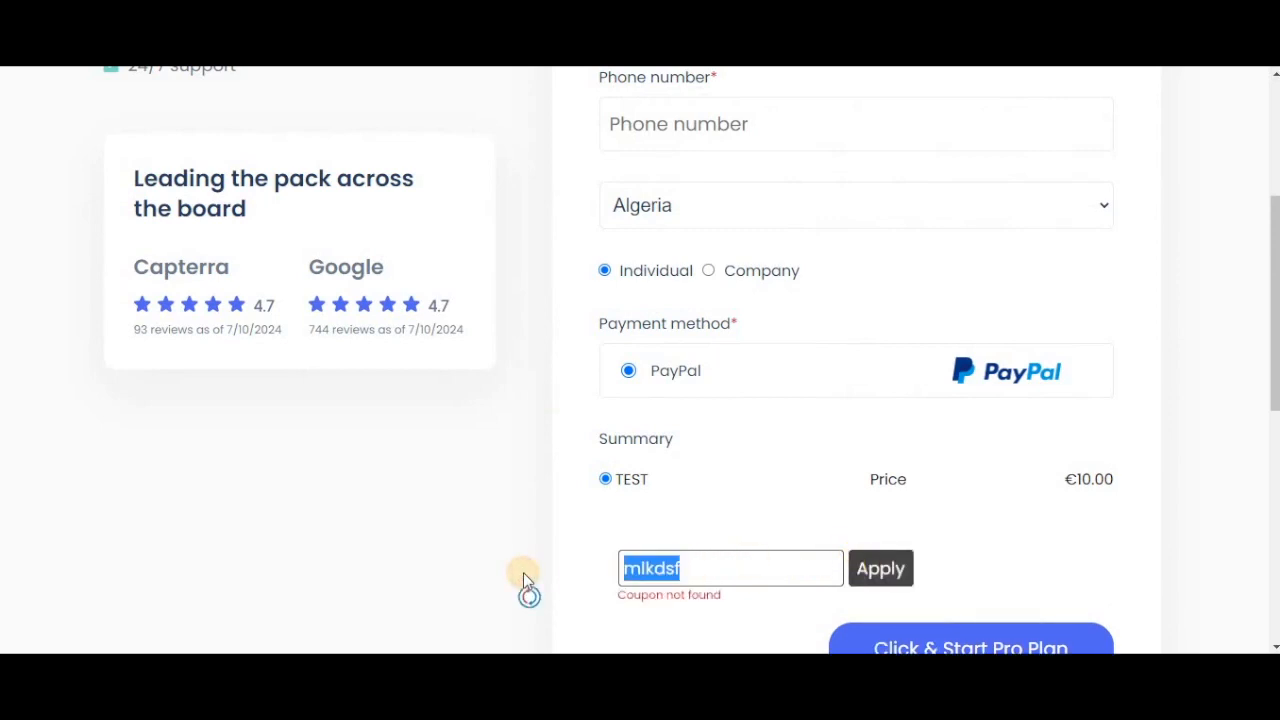
text(test)
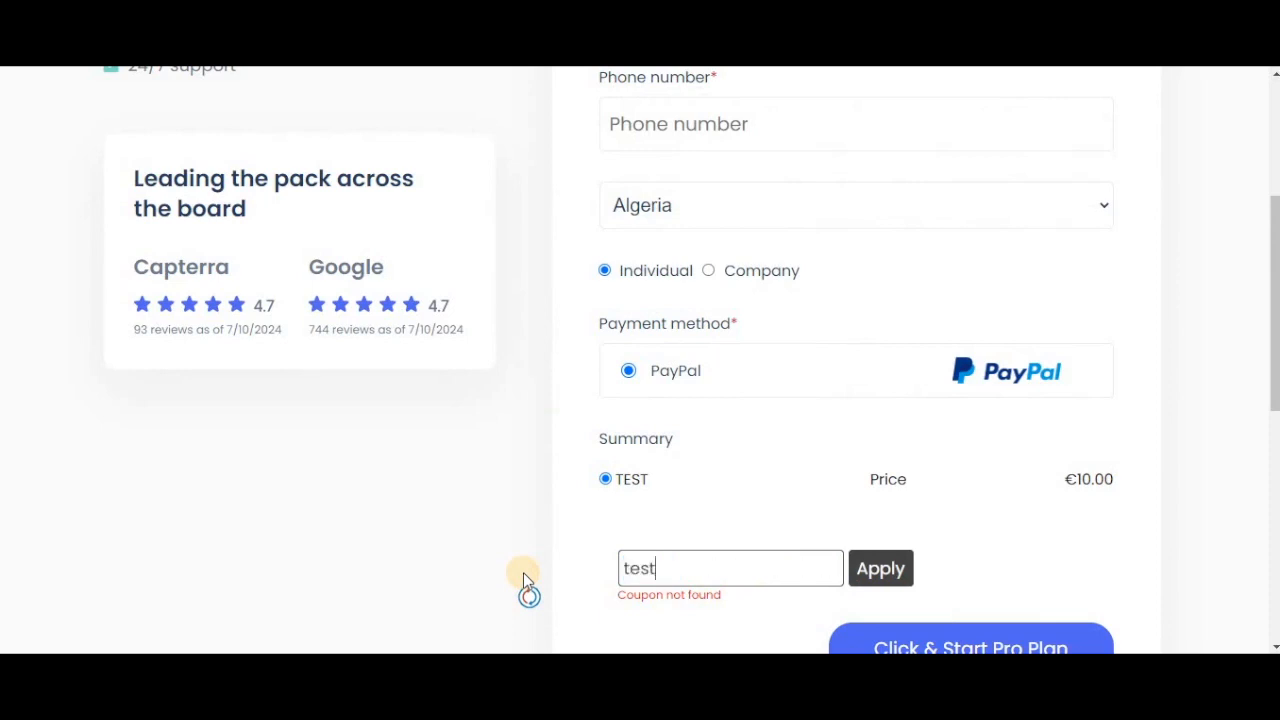
click(884, 572)
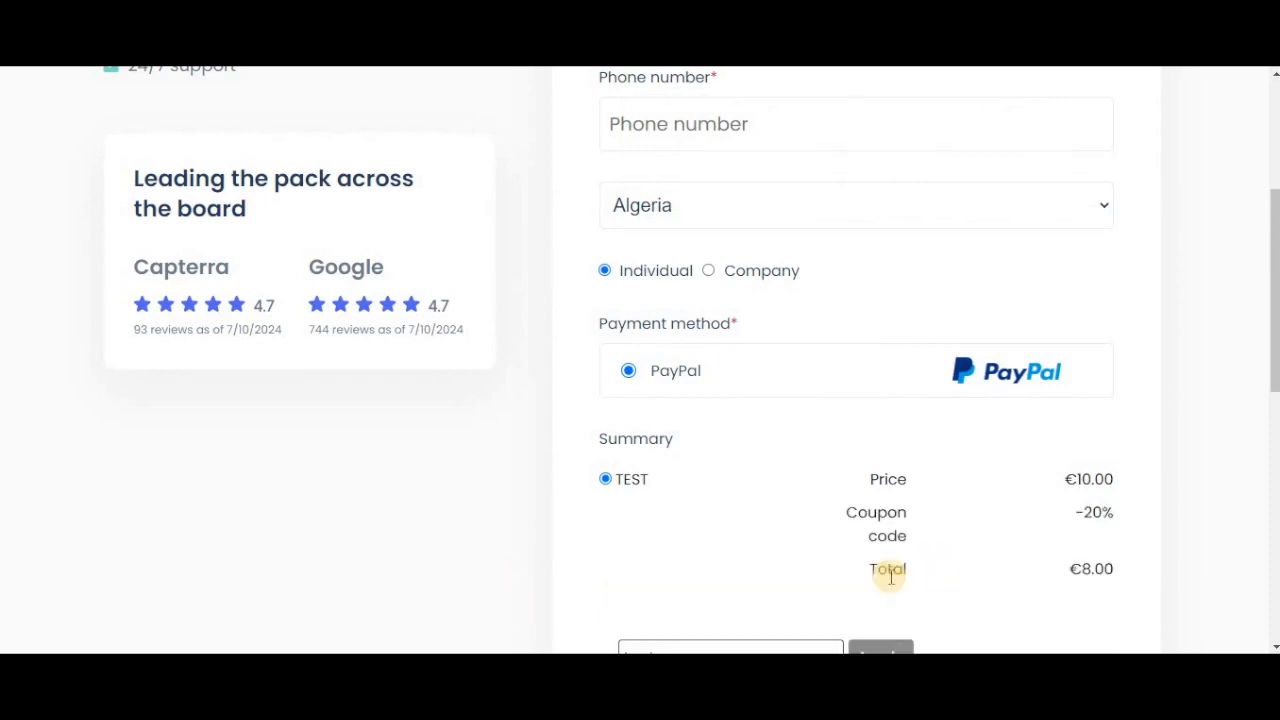
scroll(946, 523, down, 1)
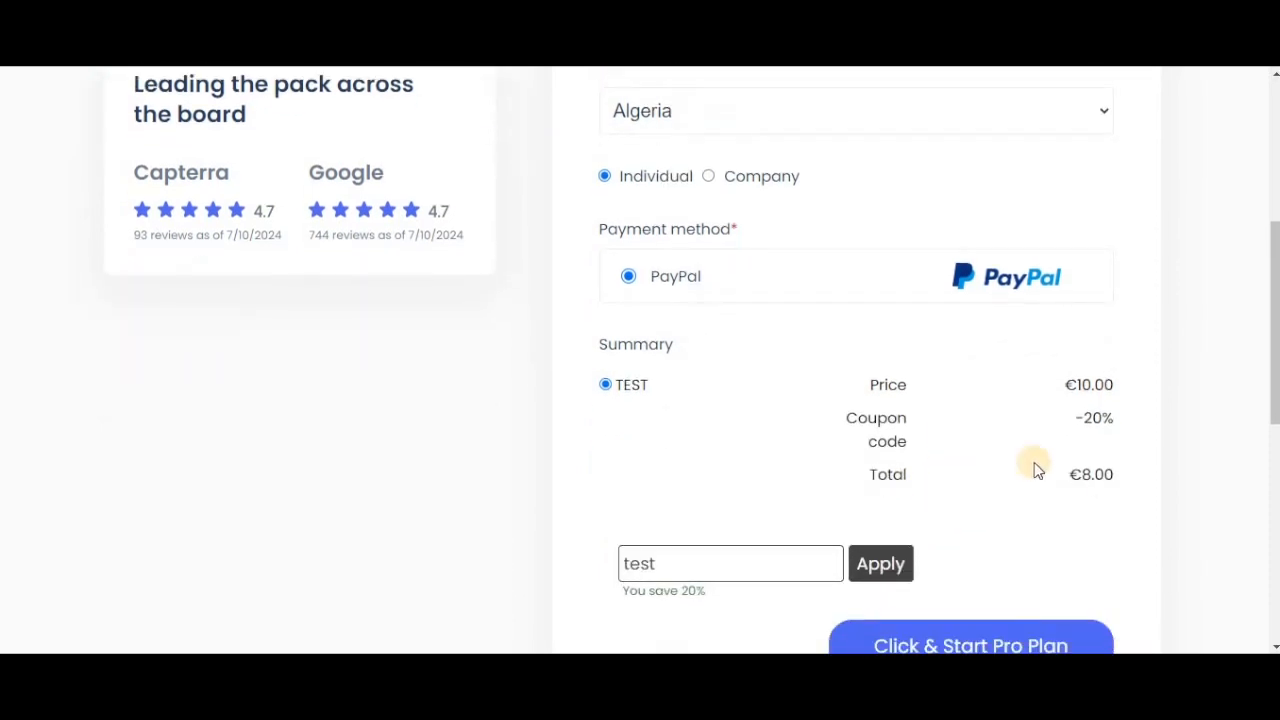